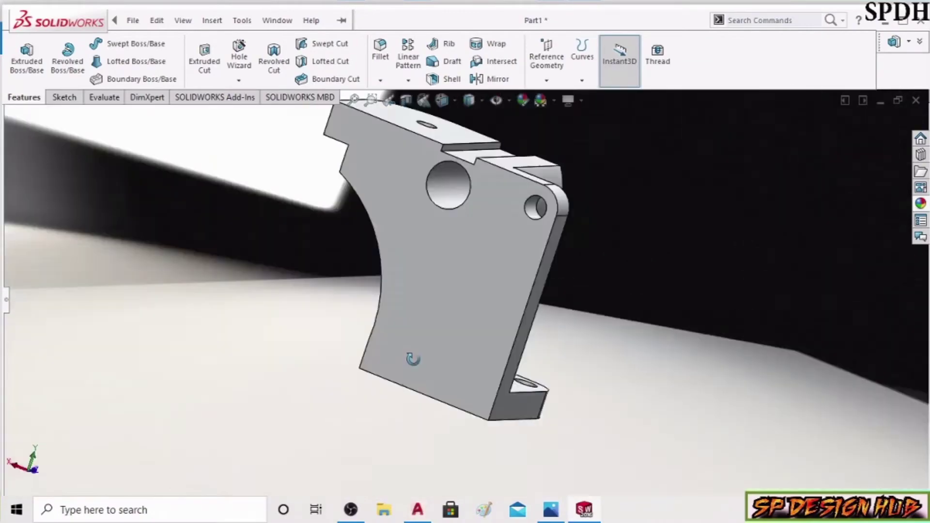
Orbit the finished bracket to inspect it, then return to the blank Part1 window
mouse_move(413, 359)
middle_down()
mouse_move(552, 345)
mouse_move(629, 370)
middle_up()
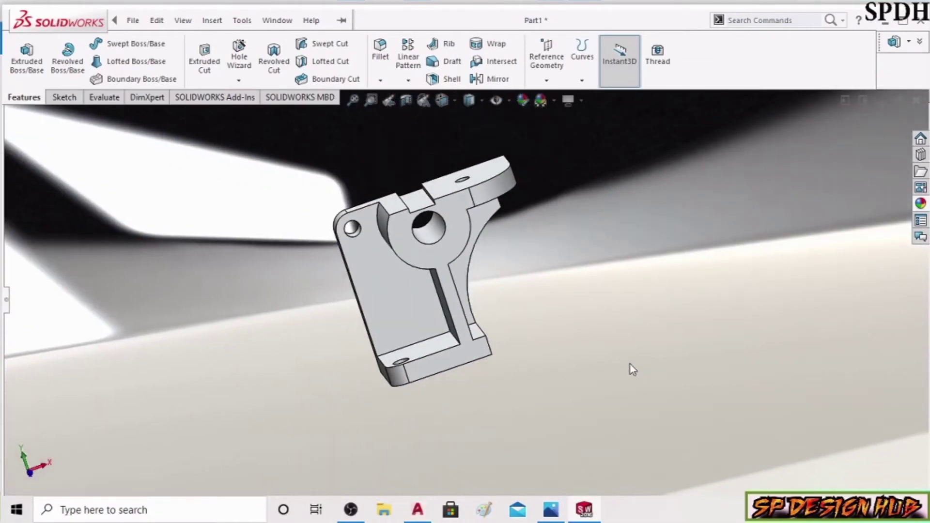
mouse_move(493, 238)
middle_down()
mouse_move(565, 261)
mouse_move(597, 366)
mouse_move(650, 298)
mouse_move(564, 236)
mouse_move(567, 133)
mouse_move(560, 160)
mouse_move(438, 137)
mouse_move(336, 210)
mouse_move(311, 202)
mouse_move(492, 150)
mouse_move(579, 150)
mouse_move(598, 274)
mouse_move(575, 191)
mouse_move(648, 307)
mouse_move(782, 282)
mouse_move(907, 291)
mouse_move(736, 299)
mouse_move(499, 292)
mouse_move(587, 245)
mouse_move(630, 120)
mouse_move(797, 191)
mouse_move(562, 197)
mouse_move(597, 328)
middle_up()
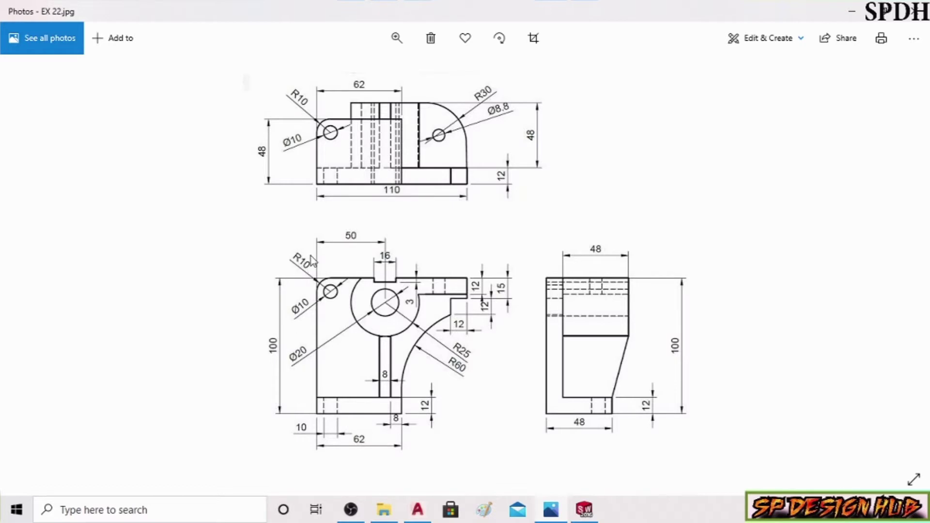
click(584, 508)
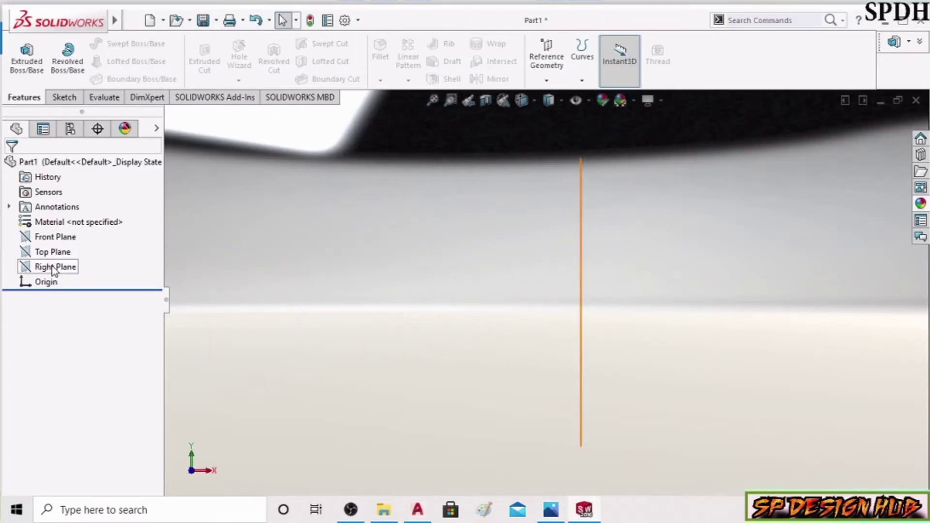
Start a sketch on the Front Plane, viewed face-on
click(55, 236)
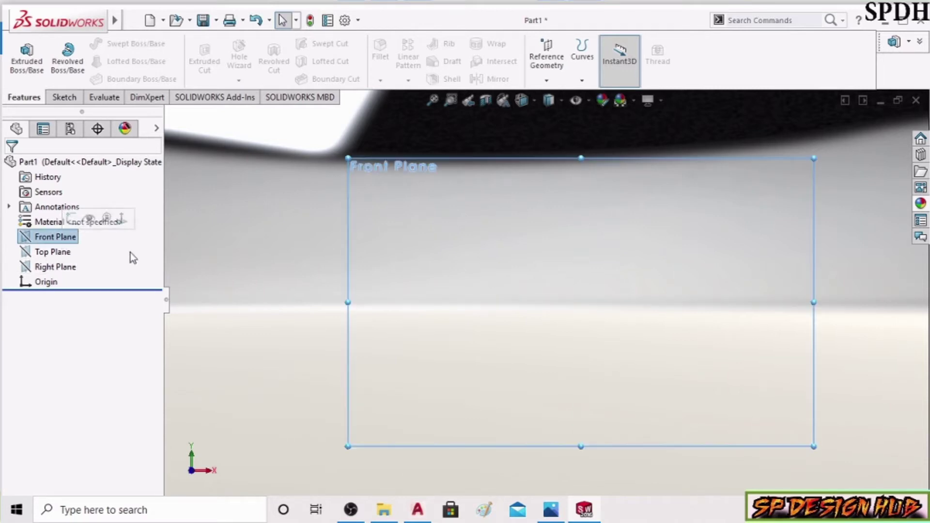
right_click(288, 160)
click(444, 213)
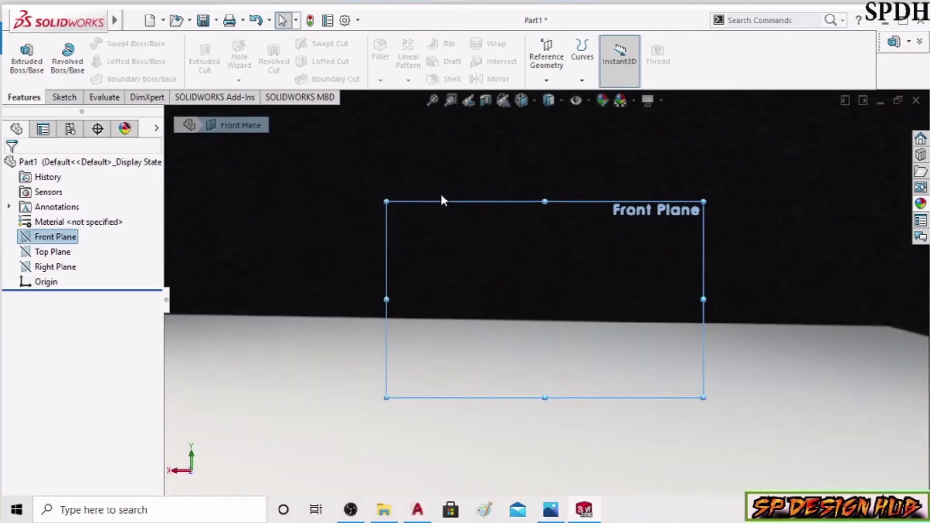
right_click(440, 193)
mouse_move(441, 192)
middle_down()
mouse_move(465, 179)
mouse_move(451, 188)
middle_up()
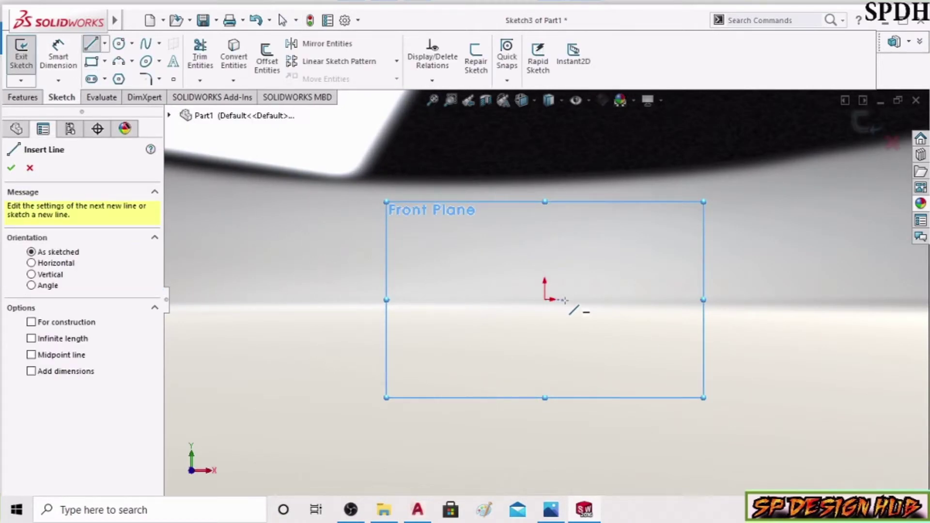
Draw the outline: base line left of origin, tall left edge, top line, short step down
click(549, 300)
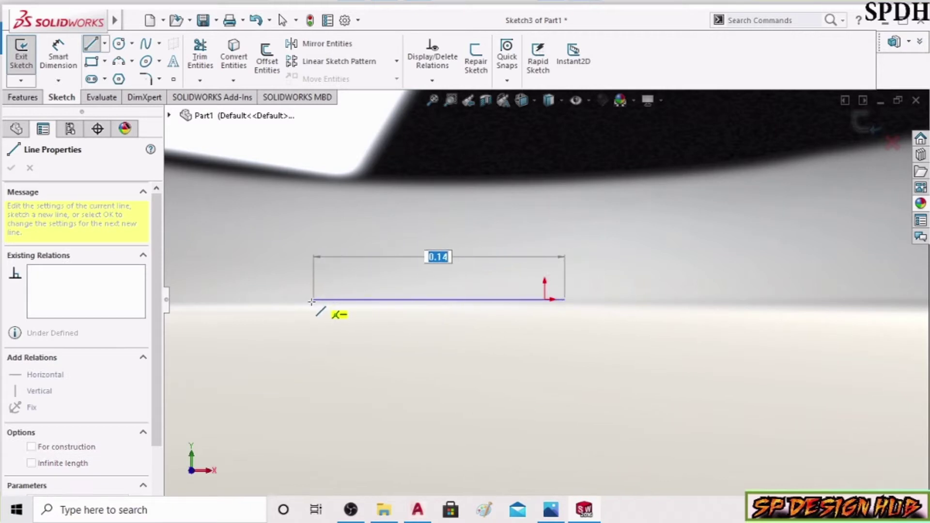
click(432, 299)
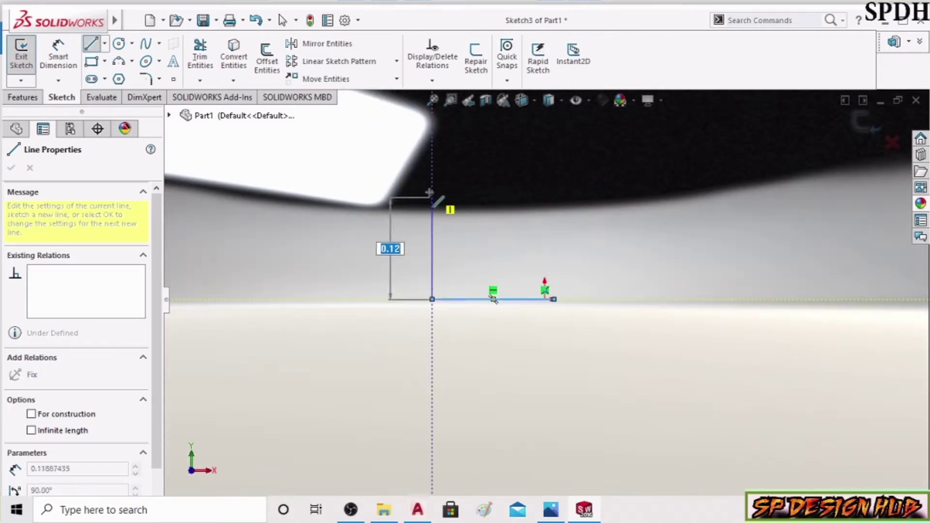
click(432, 165)
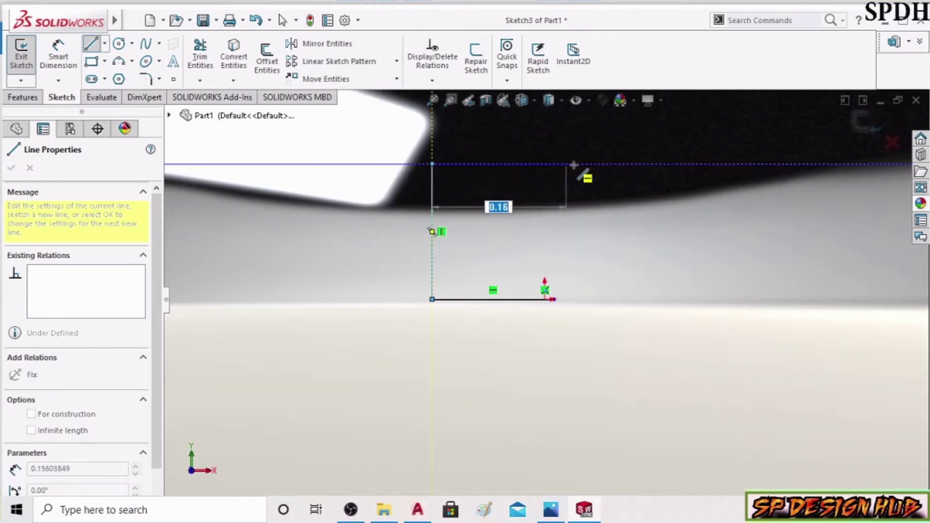
click(600, 165)
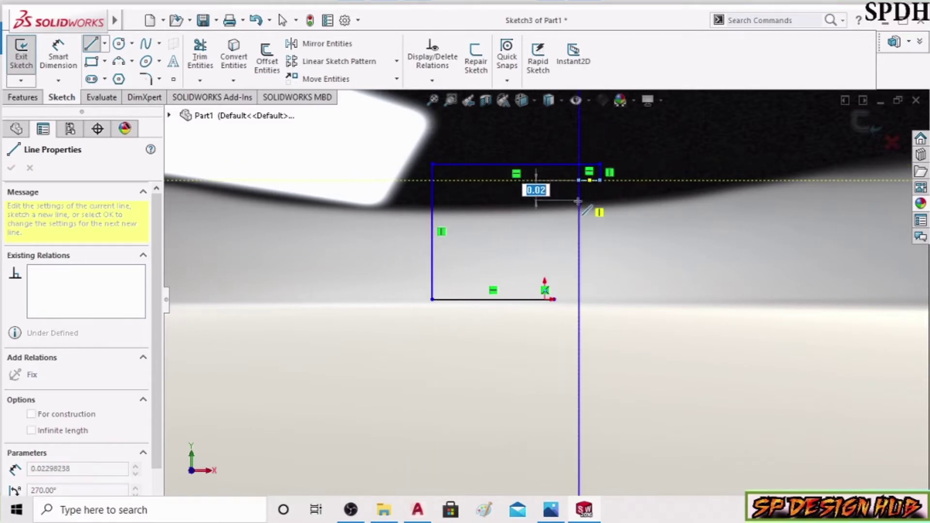
click(579, 191)
right_click(656, 189)
click(675, 193)
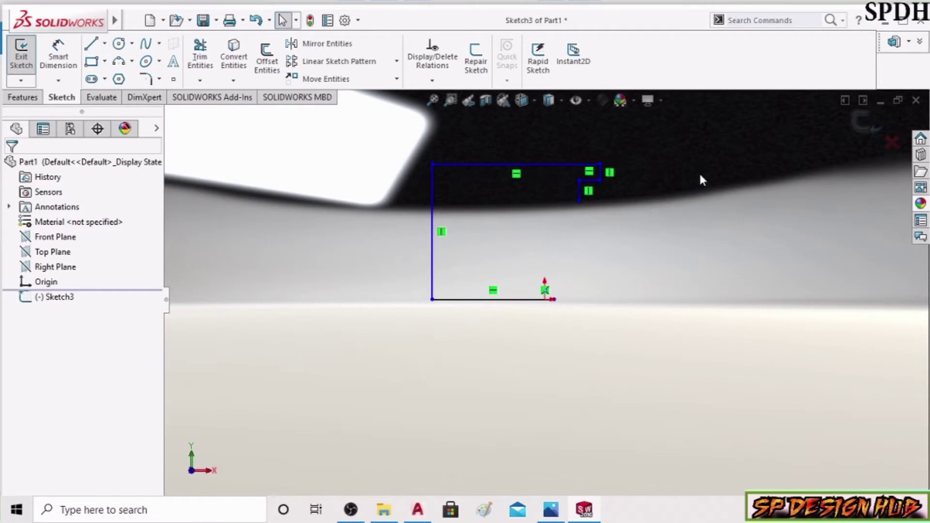
right_click(699, 172)
click(674, 206)
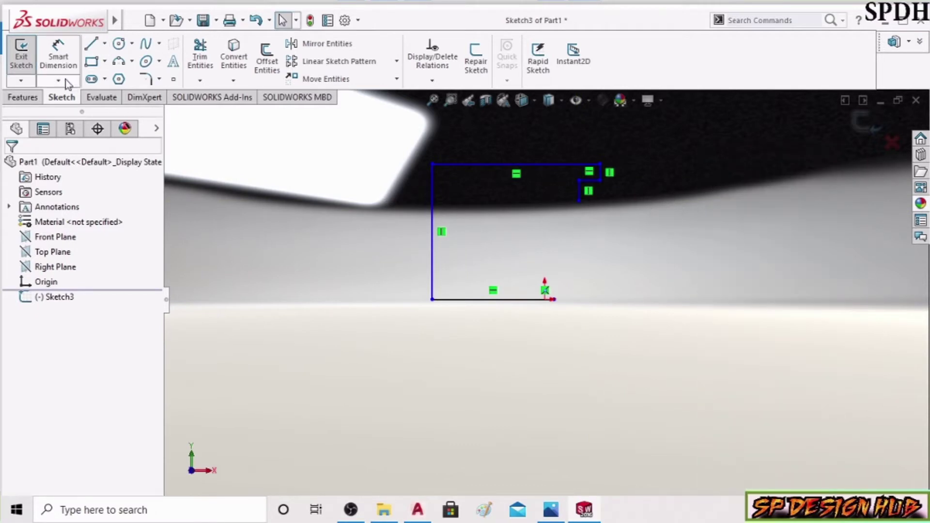
Add a short vertical line above the base line's right end and check EX 22
click(93, 43)
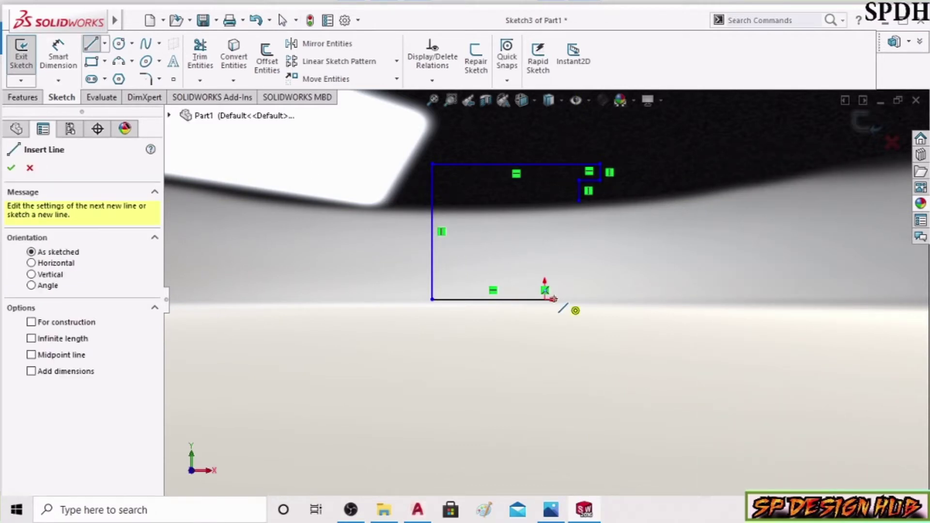
click(553, 299)
click(554, 266)
right_click(613, 162)
click(634, 191)
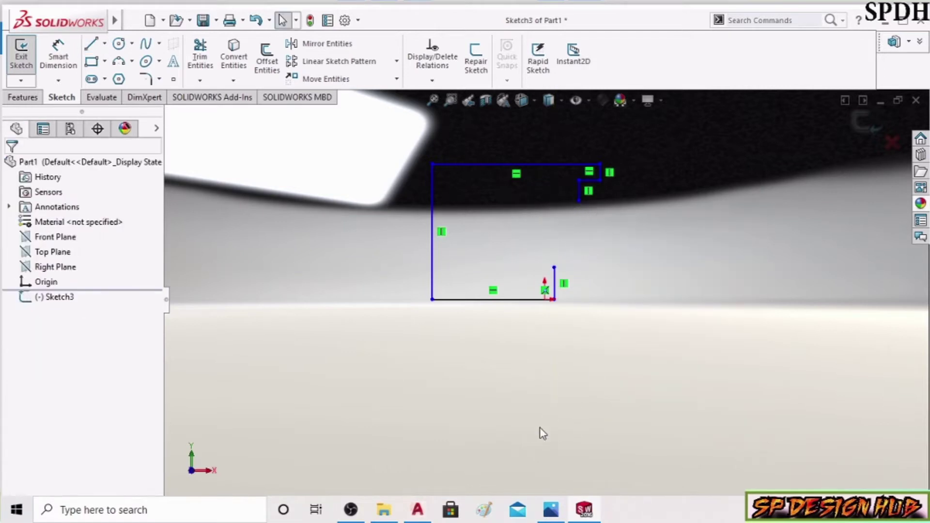
click(561, 506)
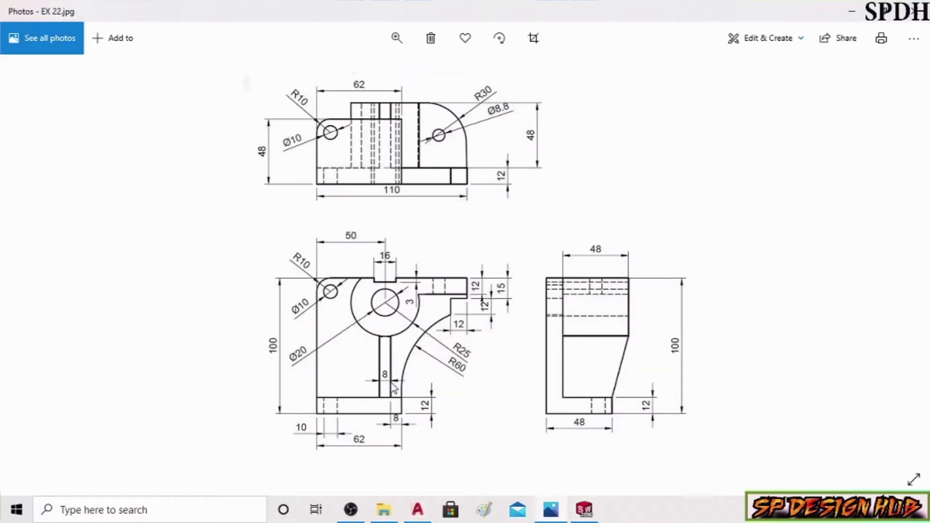
click(584, 508)
Dimension the short vertical line at 0.04 and its origin offset as 8+4 (12)
right_click(325, 145)
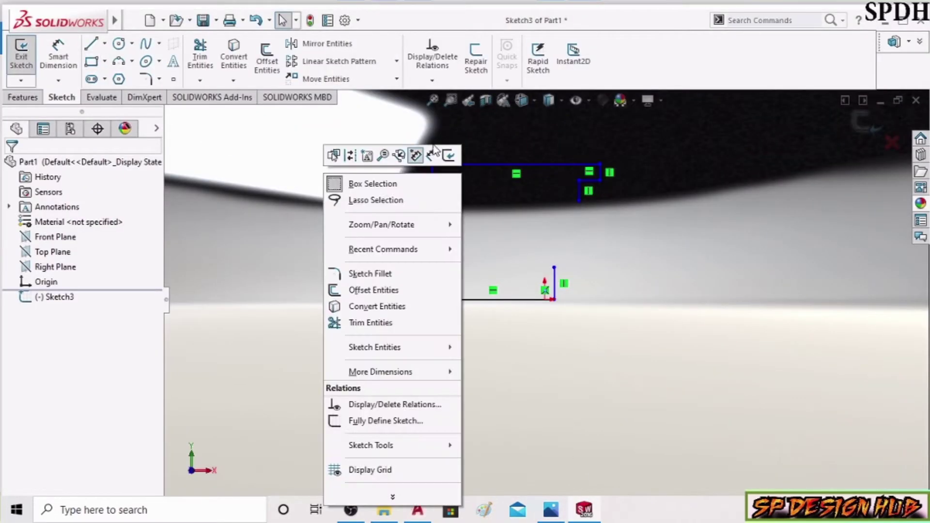
click(433, 156)
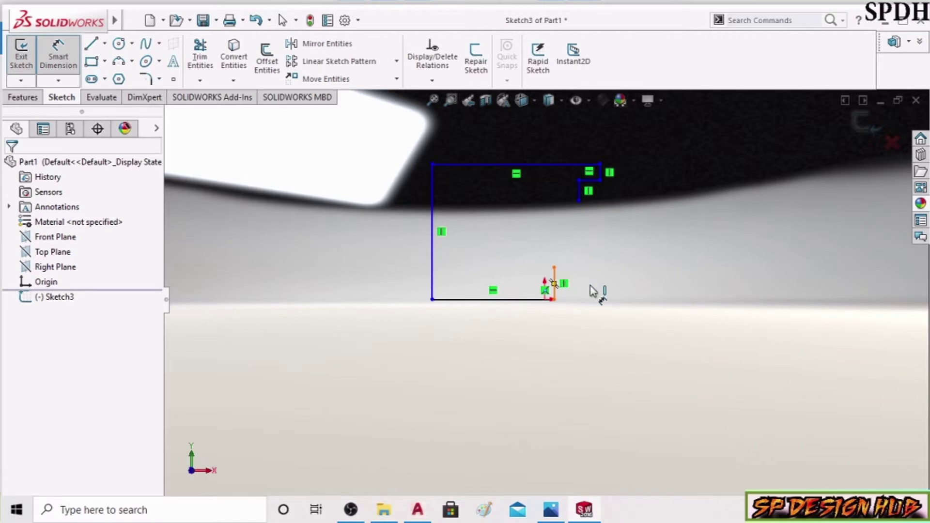
click(554, 283)
click(596, 292)
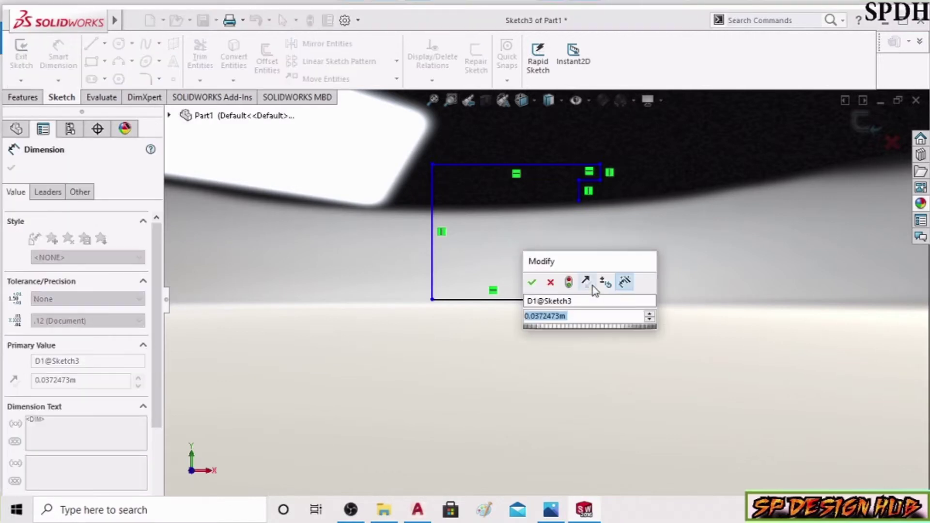
key(Return)
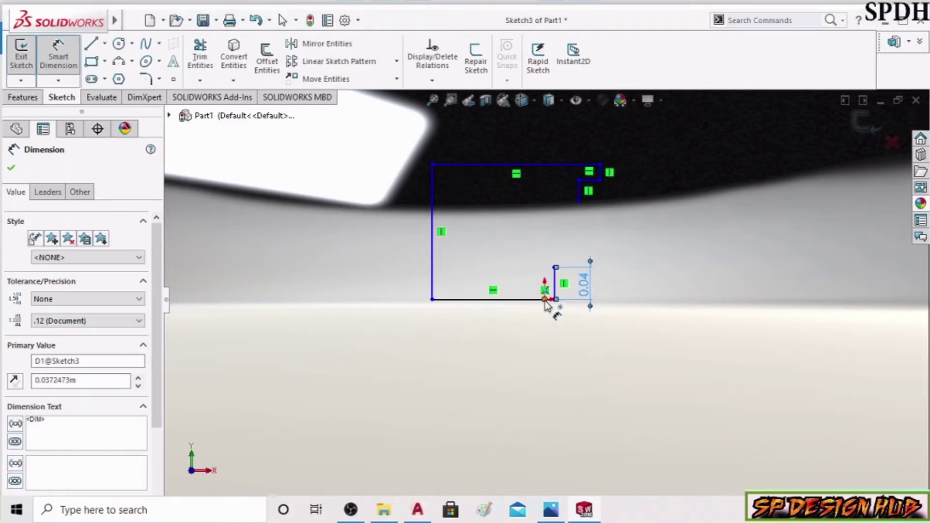
click(545, 299)
click(552, 330)
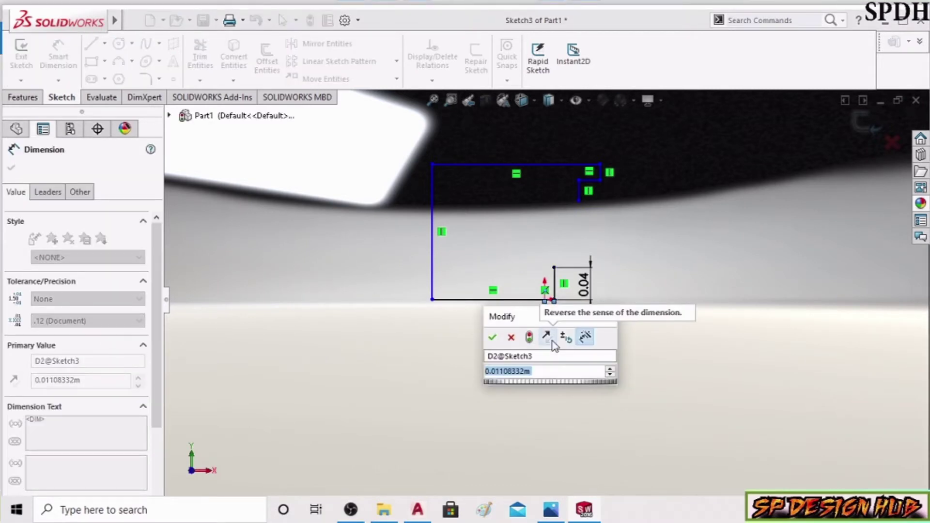
text(8+)
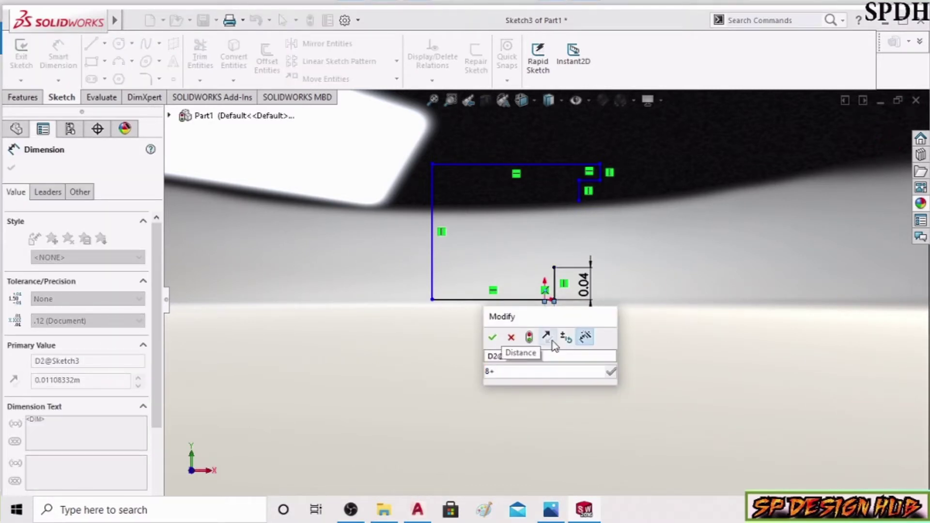
text(4)
click(492, 337)
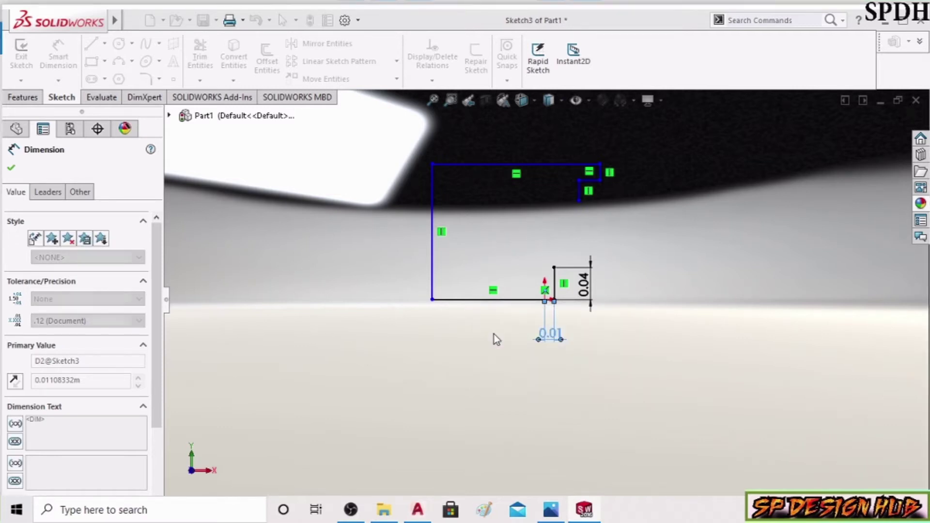
Place a length dimension on the base line, checking EX 22 for its value
scroll(527, 327, up, 5)
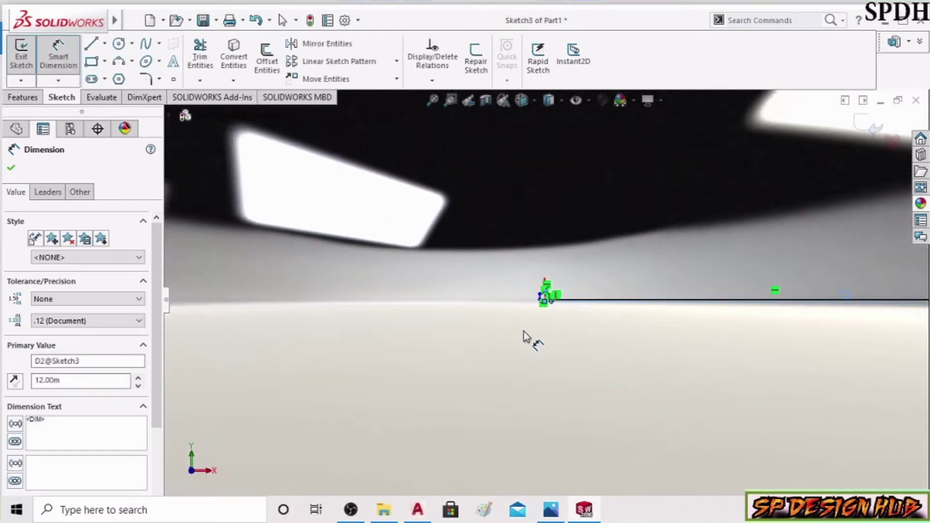
scroll(506, 300, down, 2)
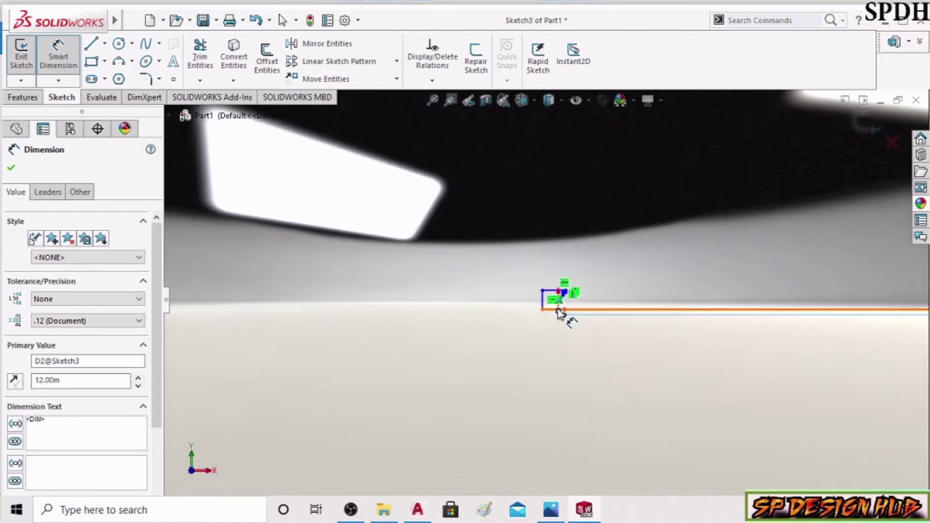
scroll(556, 311, down, 3)
scroll(550, 315, down, 3)
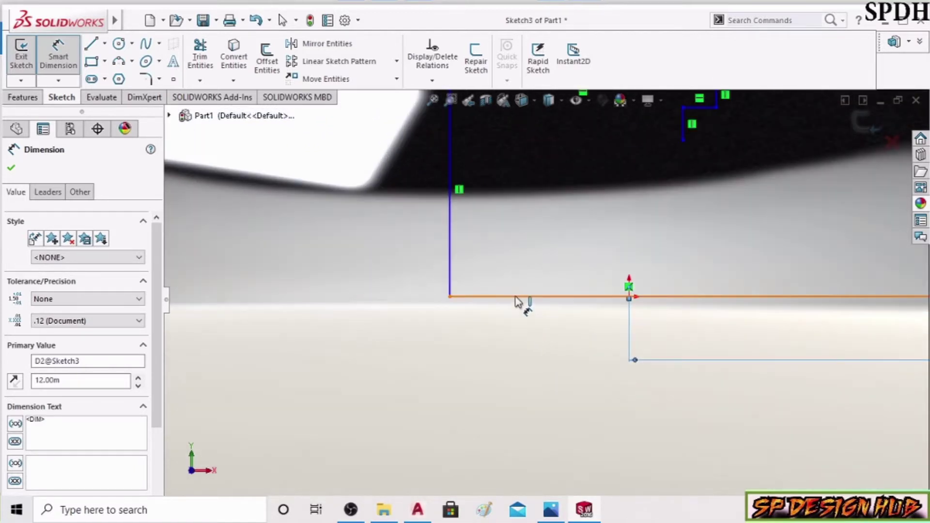
click(517, 302)
click(523, 433)
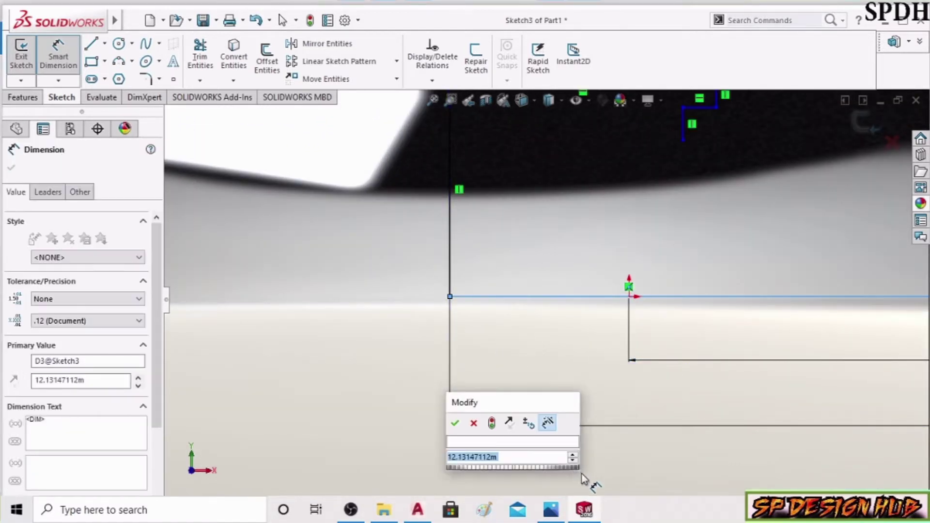
click(555, 509)
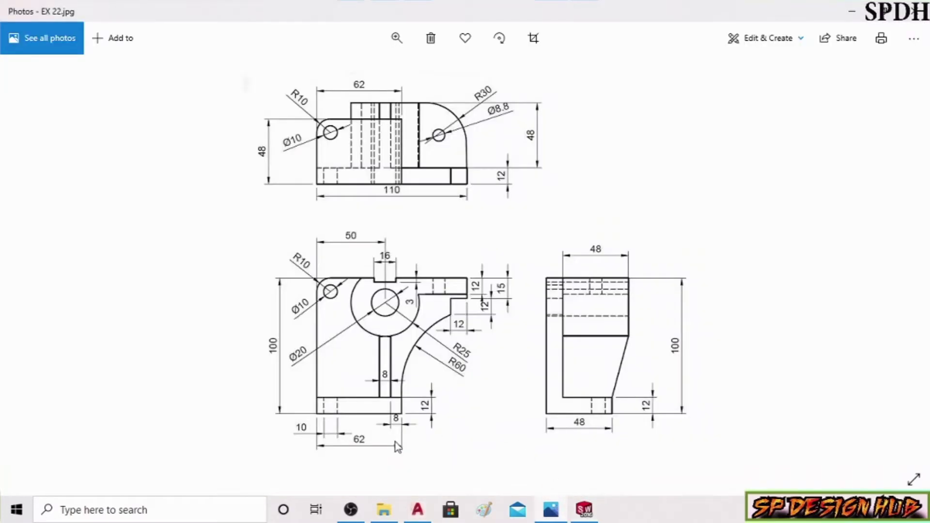
Set the base line to 62 and the tall vertical line to 100
click(587, 511)
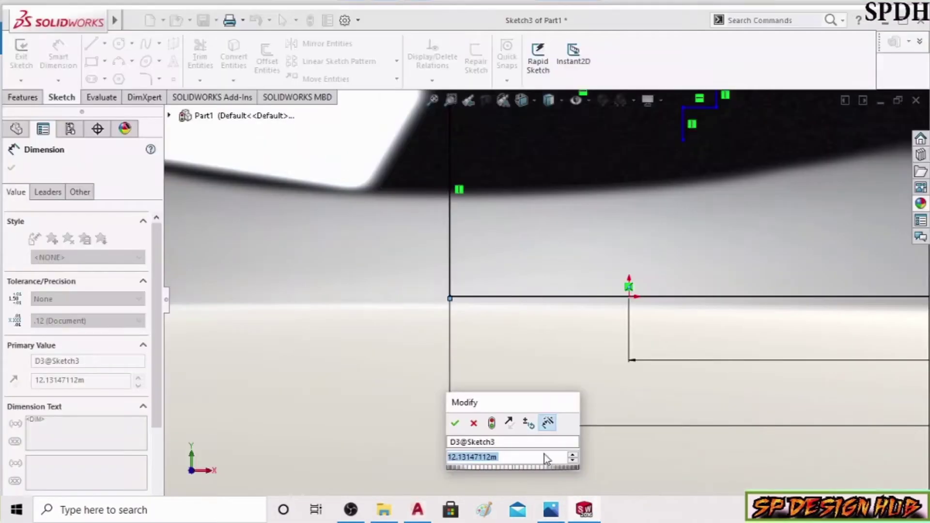
text(62)
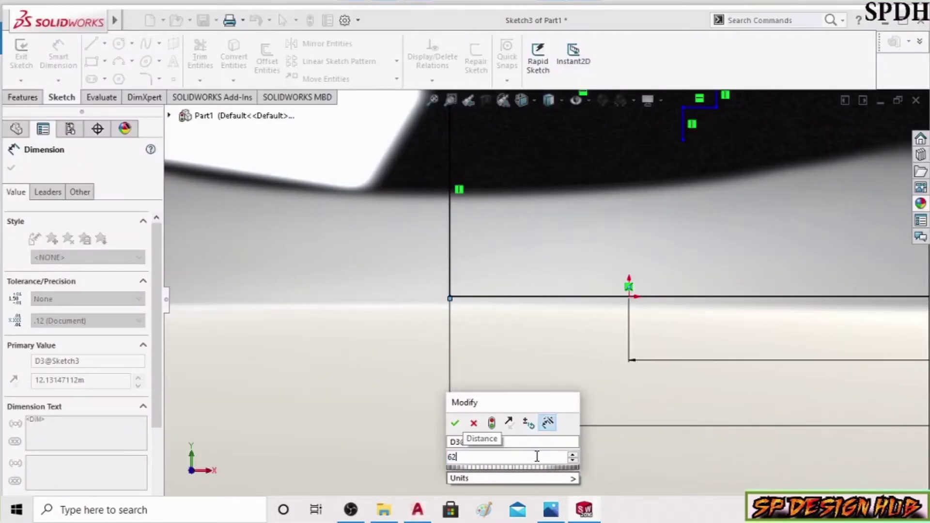
key(Return)
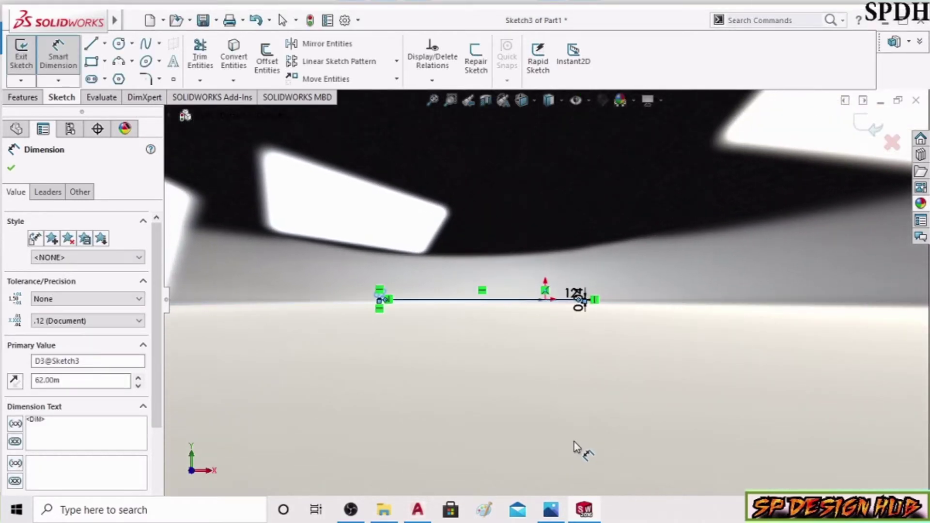
scroll(469, 314, down, 3)
scroll(469, 314, down, 3)
scroll(469, 314, down, 2)
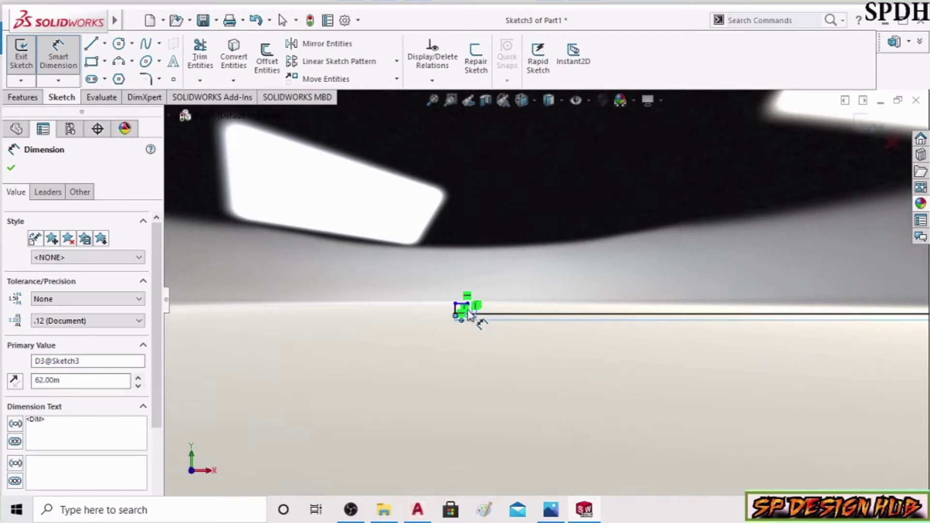
scroll(469, 314, down, 2)
click(470, 300)
click(394, 305)
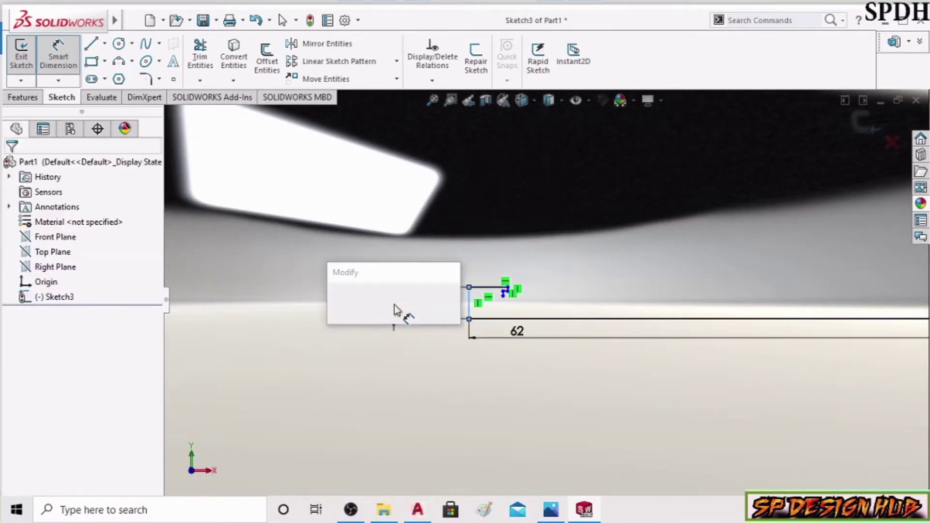
text(100)
key(Return)
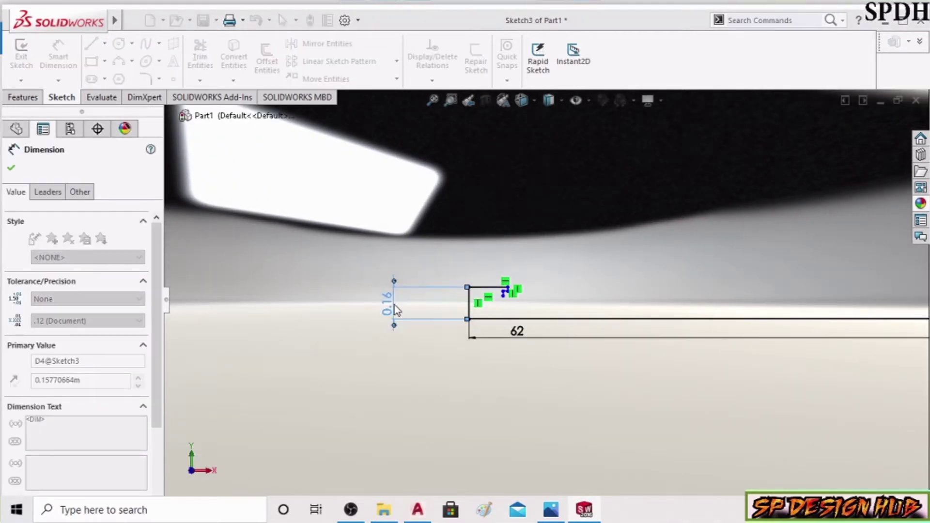
Reposition the 100 and 62 dimensions and set the short step segment to 12
scroll(407, 378, up, 2)
scroll(386, 430, up, 2)
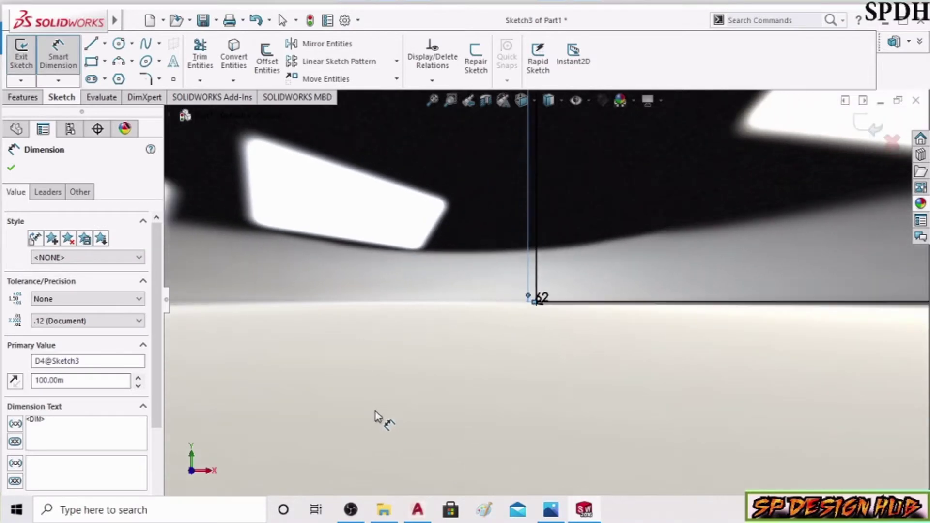
scroll(380, 421, up, 1)
scroll(373, 412, up, 1)
scroll(368, 406, up, 2)
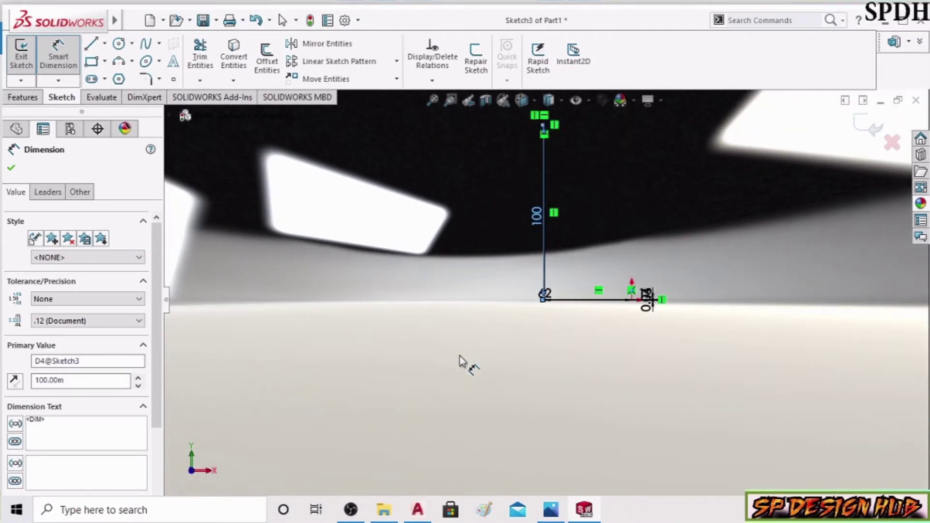
scroll(477, 347, up, 2)
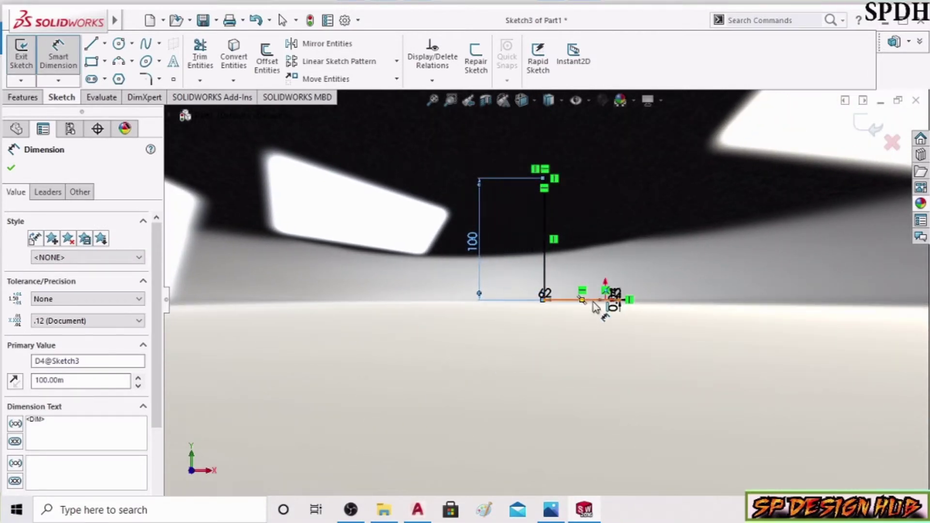
click(551, 290)
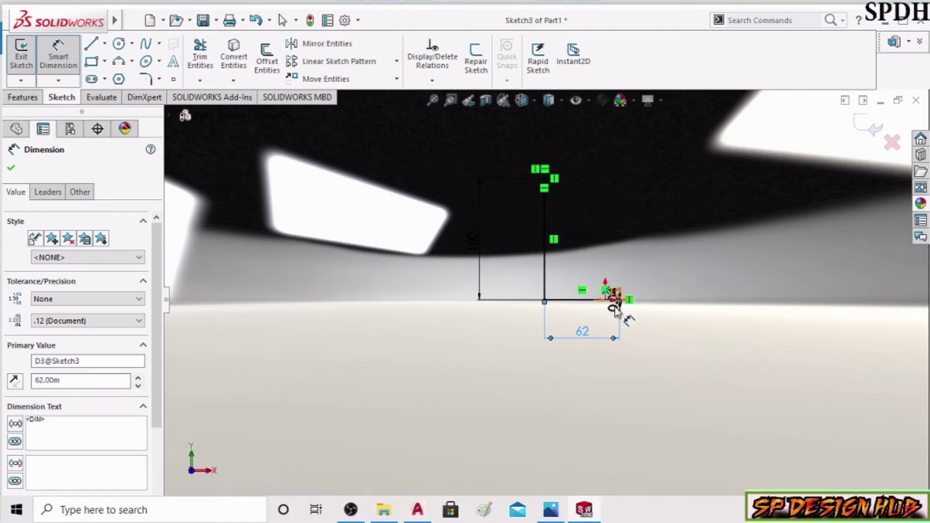
scroll(614, 310, down, 1)
scroll(606, 307, down, 1)
click(558, 273)
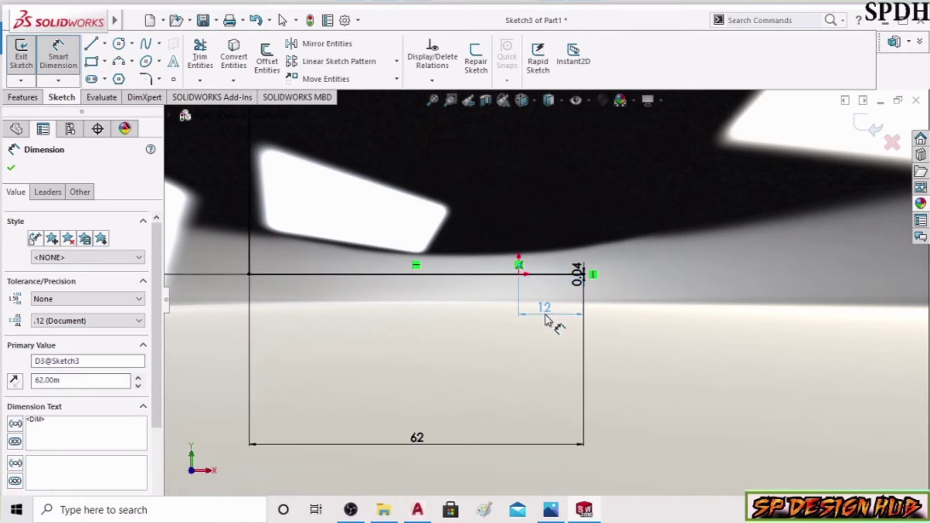
click(580, 269)
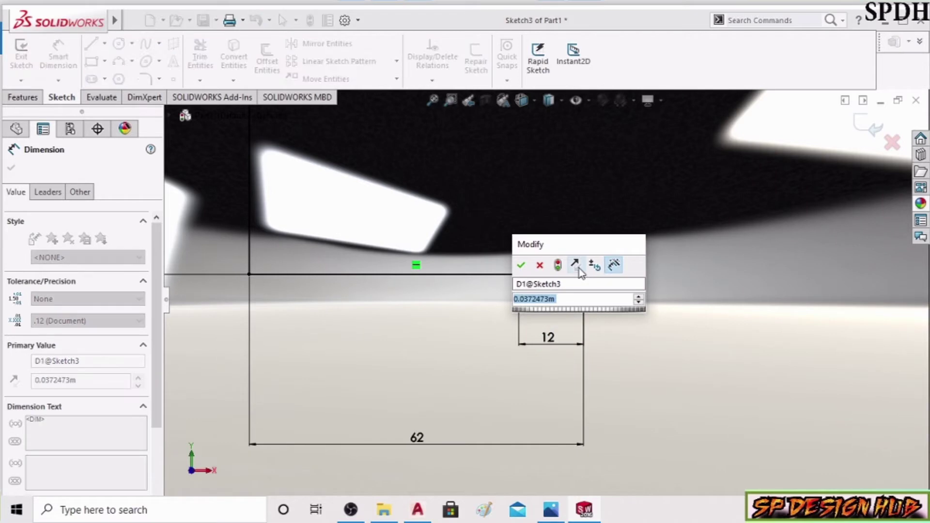
text(12)
key(Return)
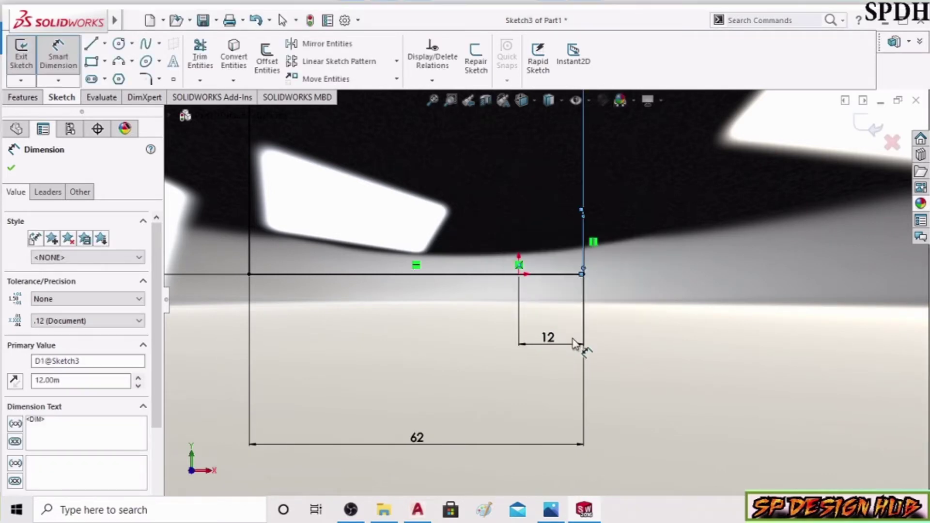
scroll(582, 352, up, 3)
scroll(562, 286, down, 1)
scroll(561, 297, down, 2)
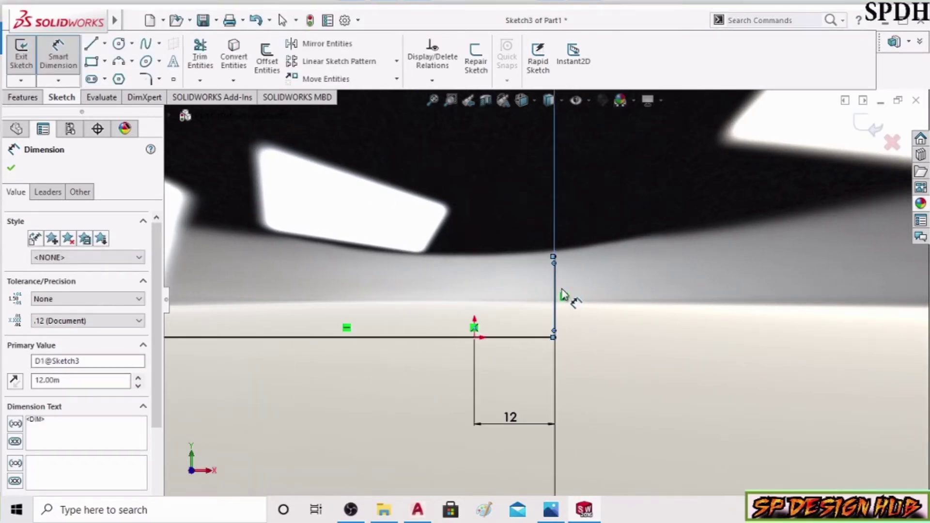
scroll(560, 297, up, 2)
scroll(585, 304, down, 2)
scroll(556, 287, down, 2)
scroll(489, 249, down, 2)
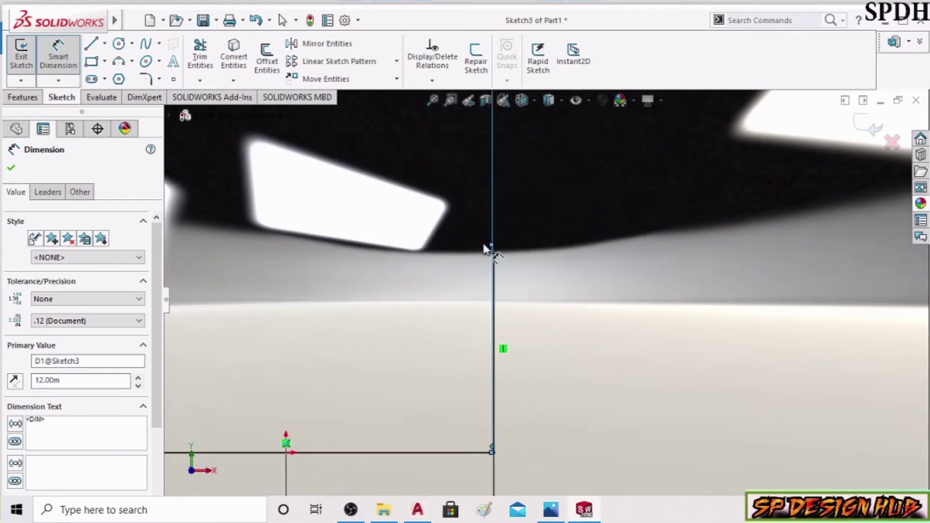
scroll(519, 266, down, 2)
scroll(534, 304, down, 2)
scroll(532, 293, up, 2)
scroll(535, 278, up, 2)
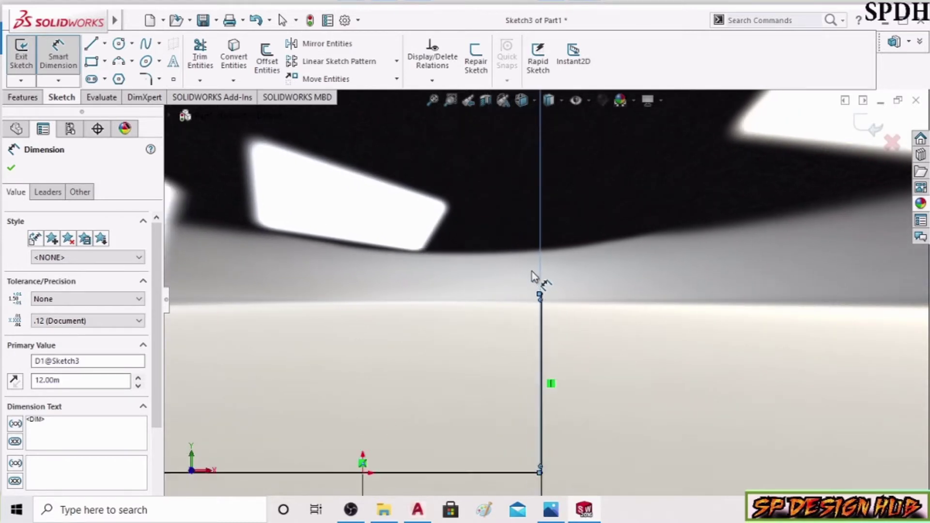
scroll(534, 289, up, 2)
scroll(551, 230, up, 2)
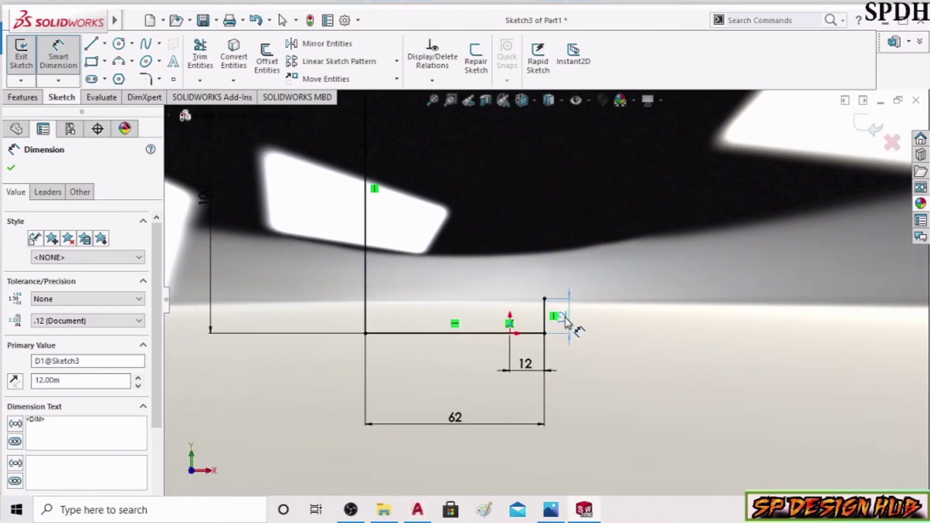
scroll(518, 284, up, 3)
scroll(485, 232, up, 2)
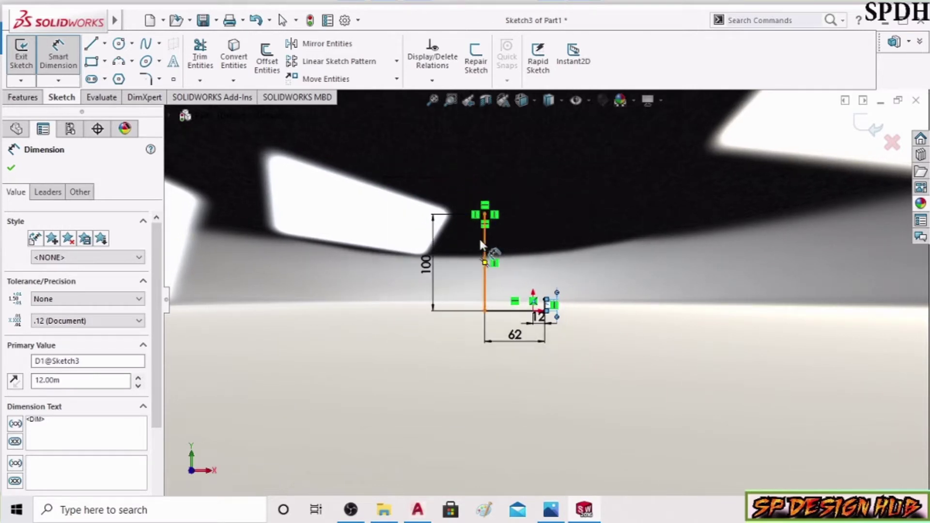
scroll(490, 223, down, 3)
scroll(508, 243, down, 3)
scroll(508, 242, down, 3)
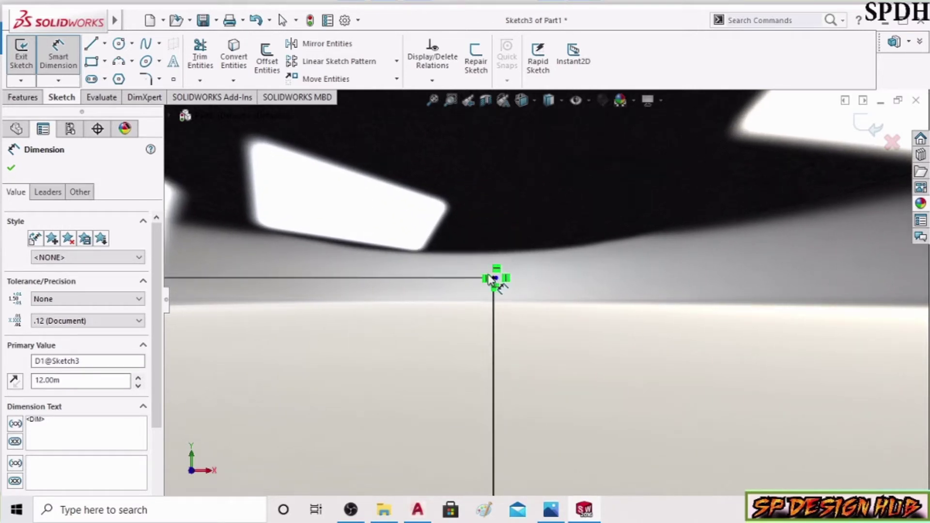
scroll(504, 281, down, 1)
scroll(503, 288, up, 1)
scroll(508, 276, up, 1)
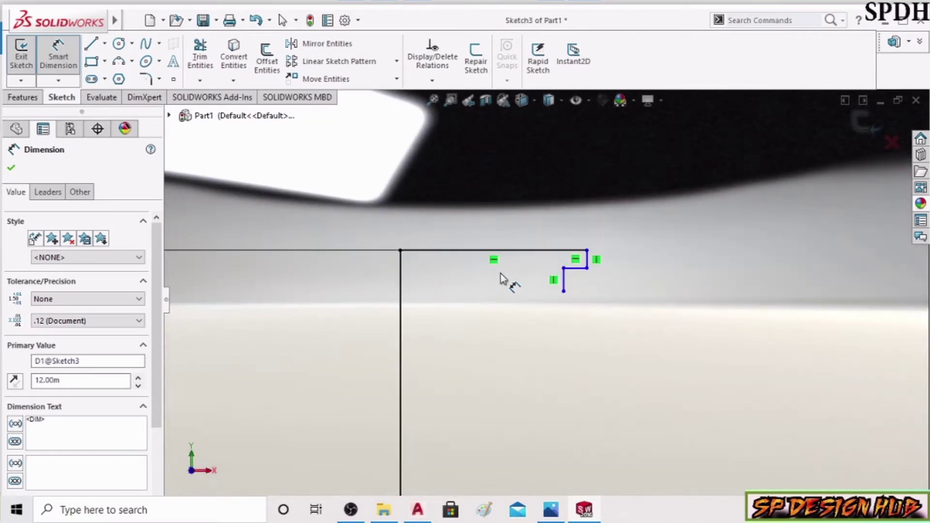
scroll(584, 296, up, 1)
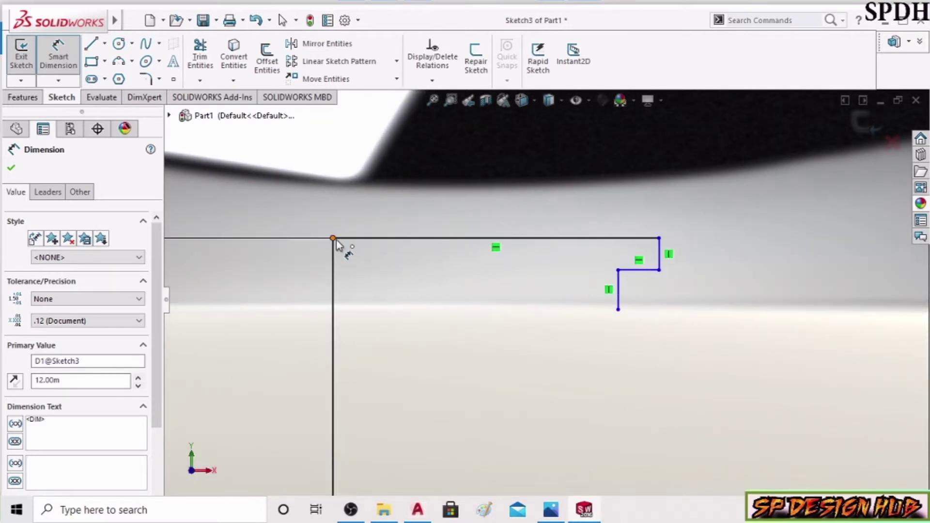
Compare against EX 22, then dimension the top line to 110
click(551, 508)
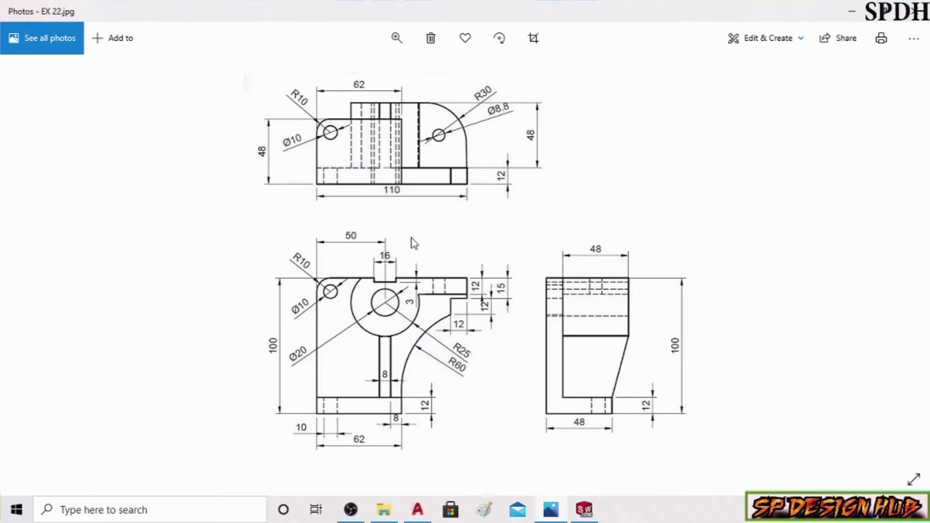
click(585, 509)
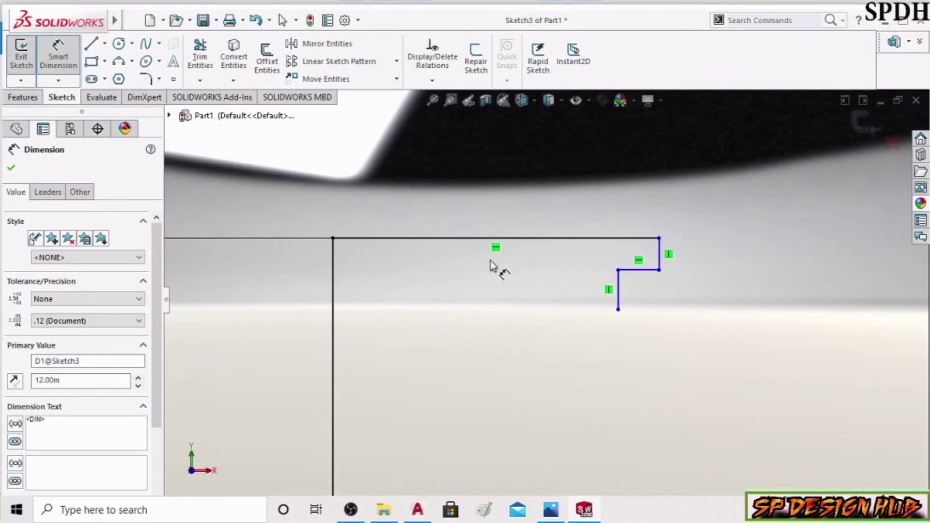
scroll(492, 258, up, 1)
scroll(494, 254, up, 1)
scroll(494, 253, up, 1)
scroll(508, 267, up, 1)
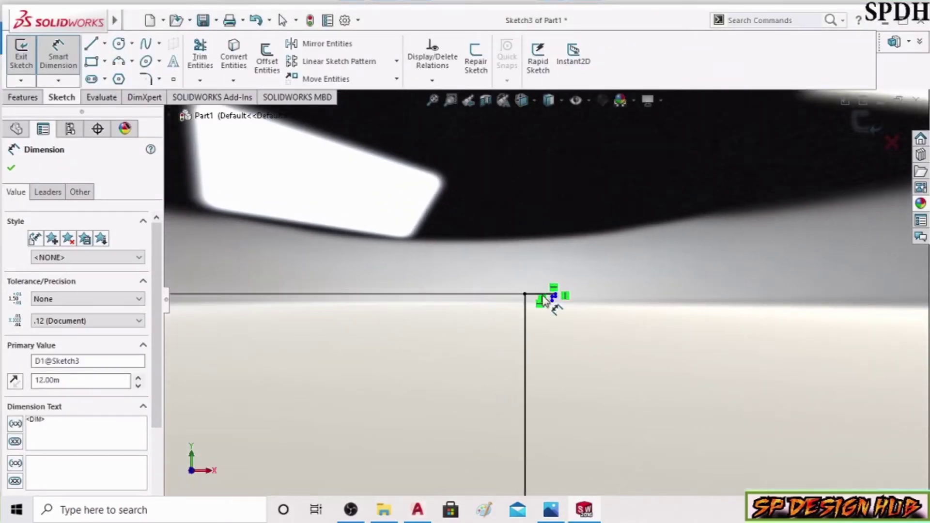
click(547, 264)
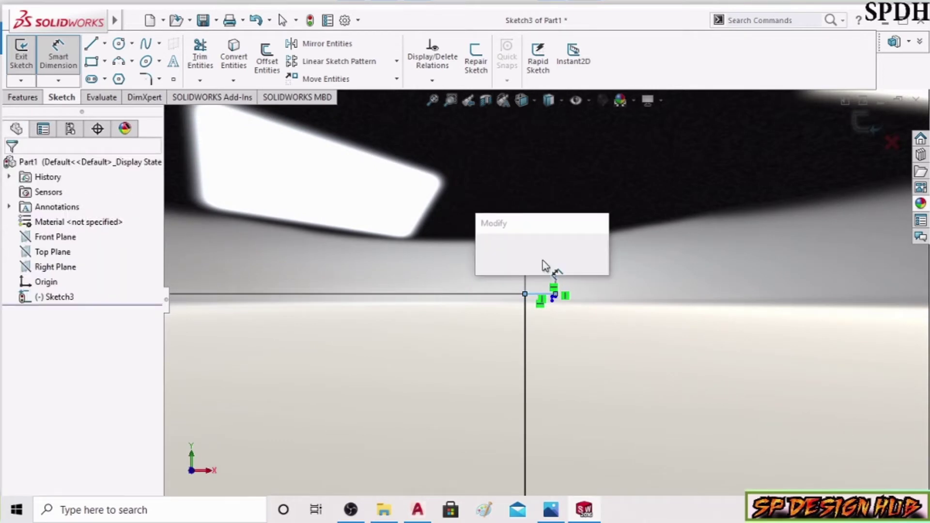
text(110)
key(Return)
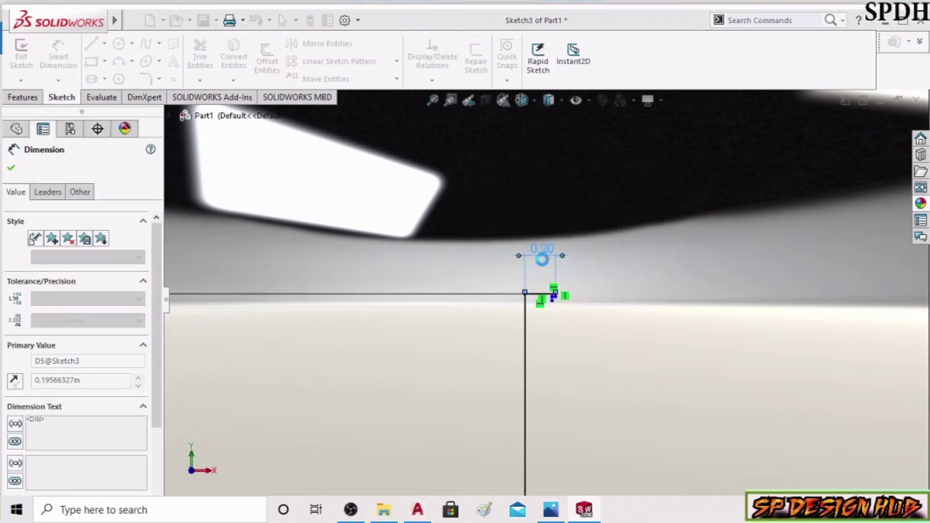
scroll(490, 290, up, 1)
scroll(493, 278, up, 1)
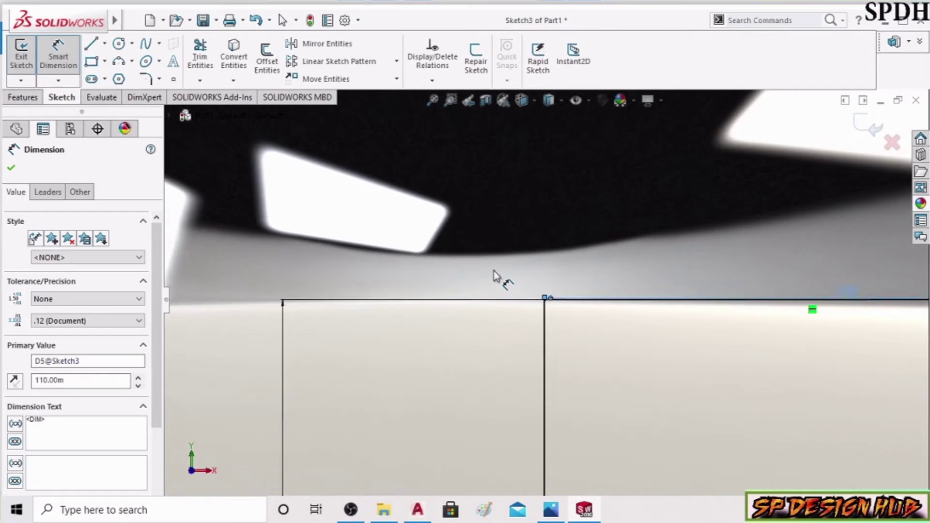
scroll(498, 284, up, 1)
scroll(558, 315, up, 1)
scroll(649, 312, down, 1)
scroll(607, 308, down, 1)
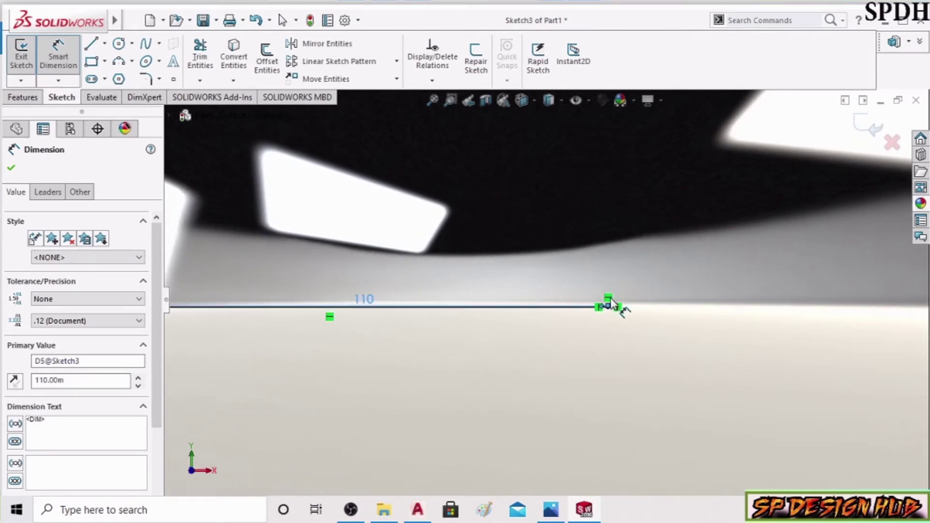
scroll(588, 312, down, 1)
scroll(576, 310, down, 2)
scroll(576, 310, up, 1)
scroll(557, 307, up, 1)
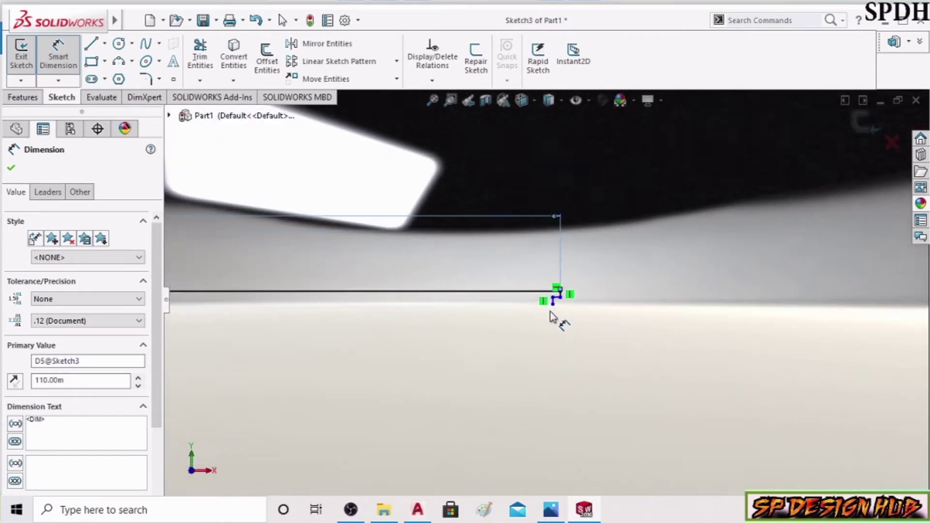
scroll(551, 307, up, 1)
scroll(565, 290, up, 1)
click(549, 517)
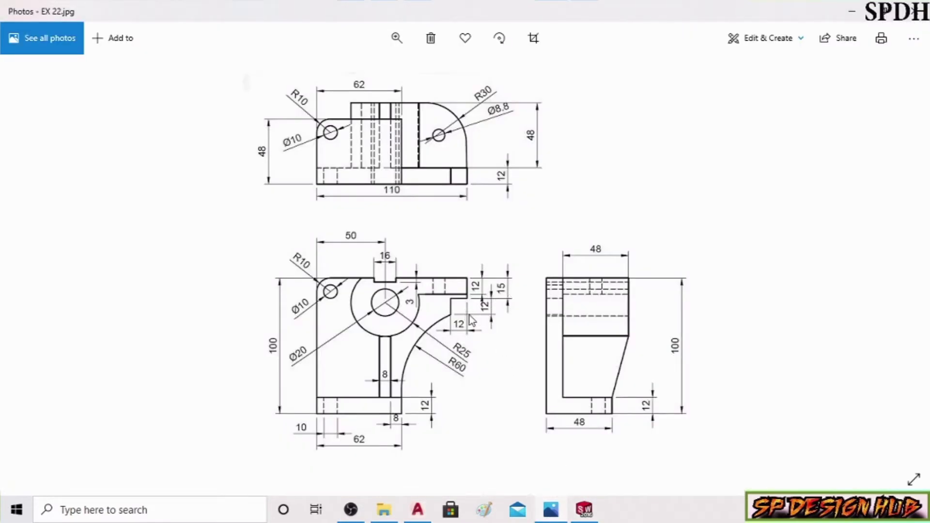
Dimension the top-right notch's vertical line to a depth of 15
click(585, 509)
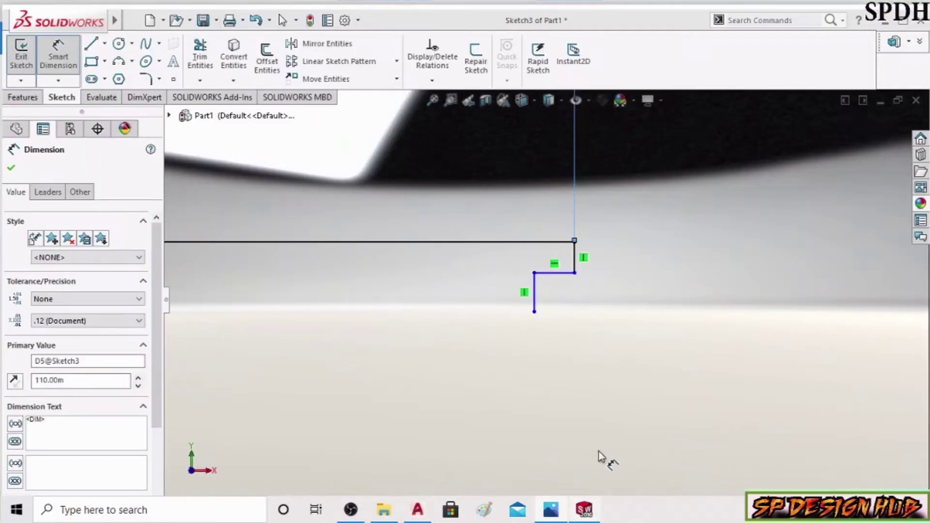
click(571, 274)
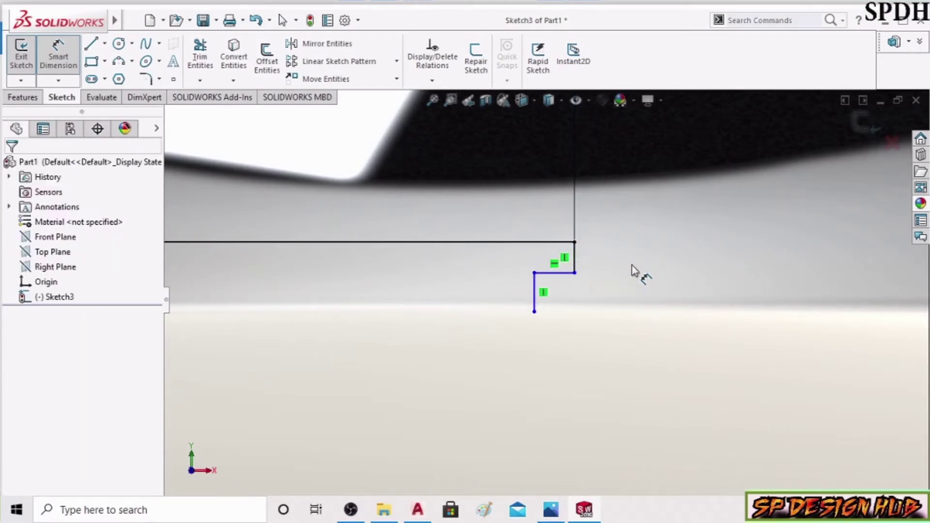
click(575, 257)
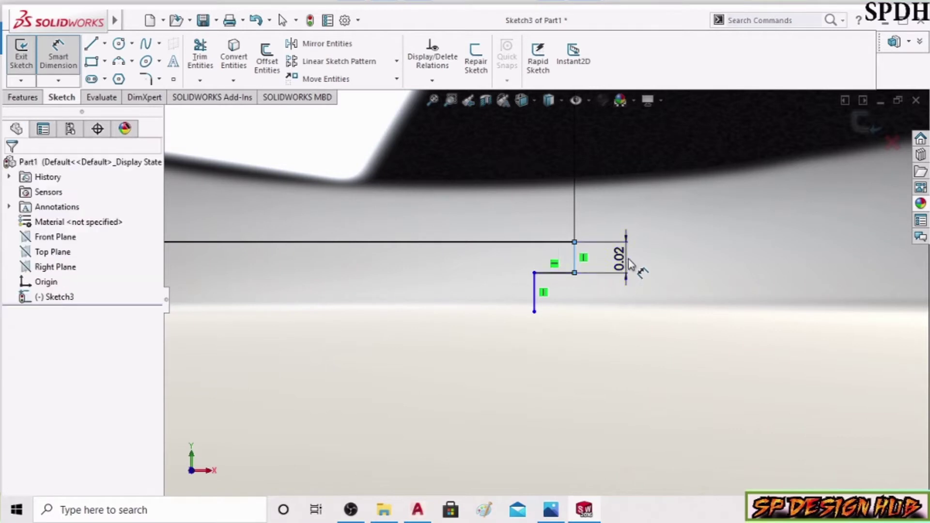
click(629, 259)
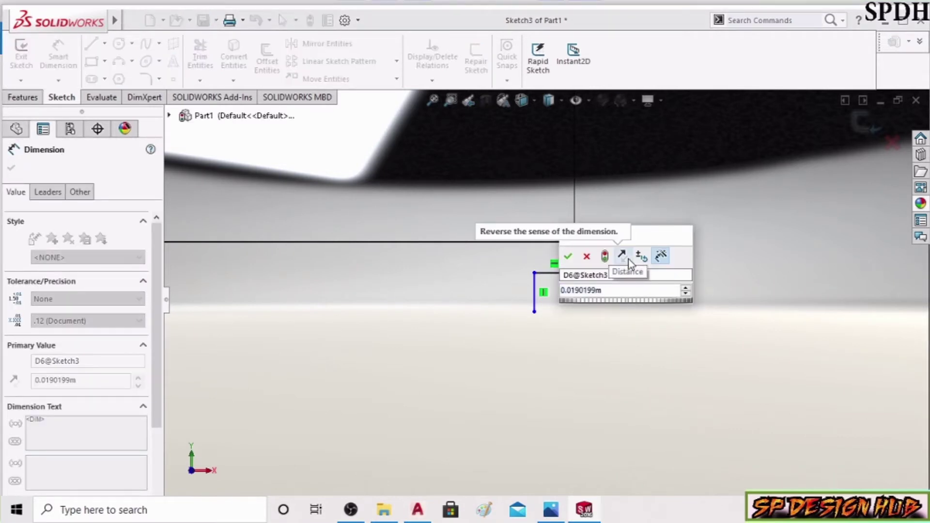
text(0.02)
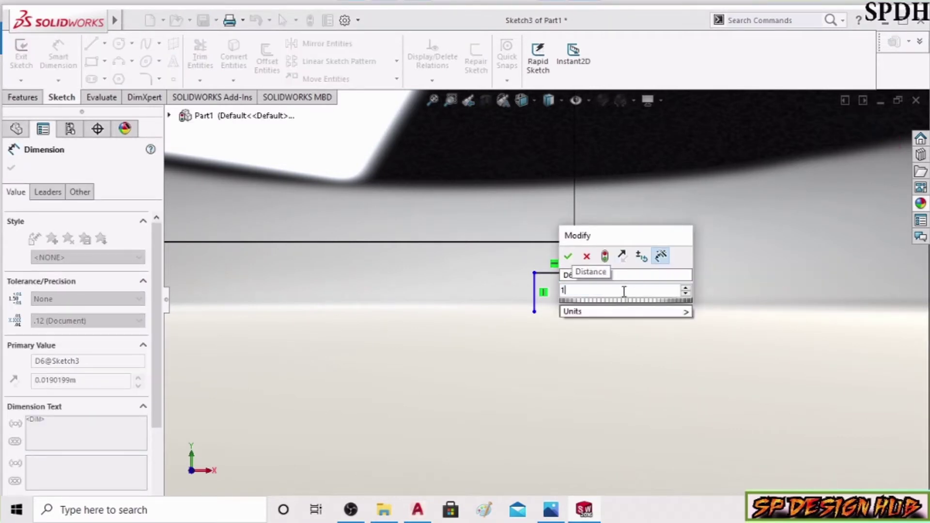
key(Return)
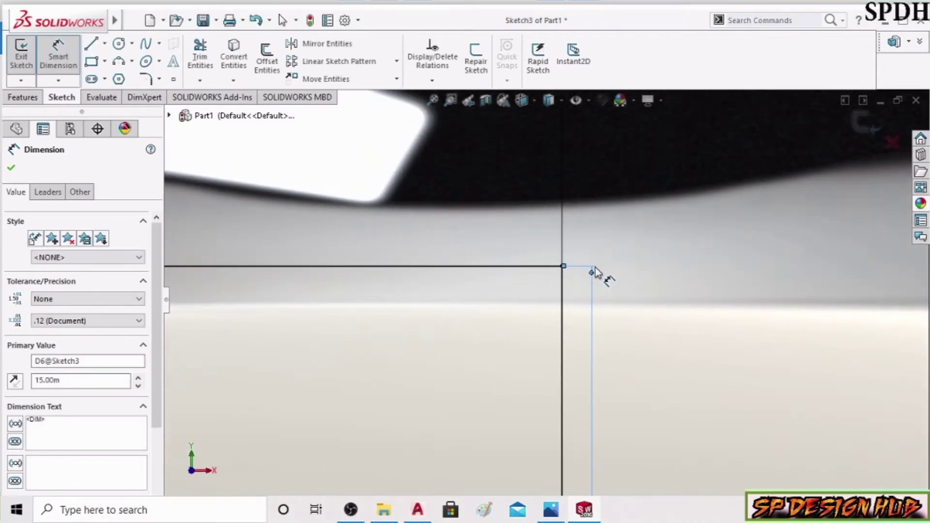
scroll(591, 291, up, 2)
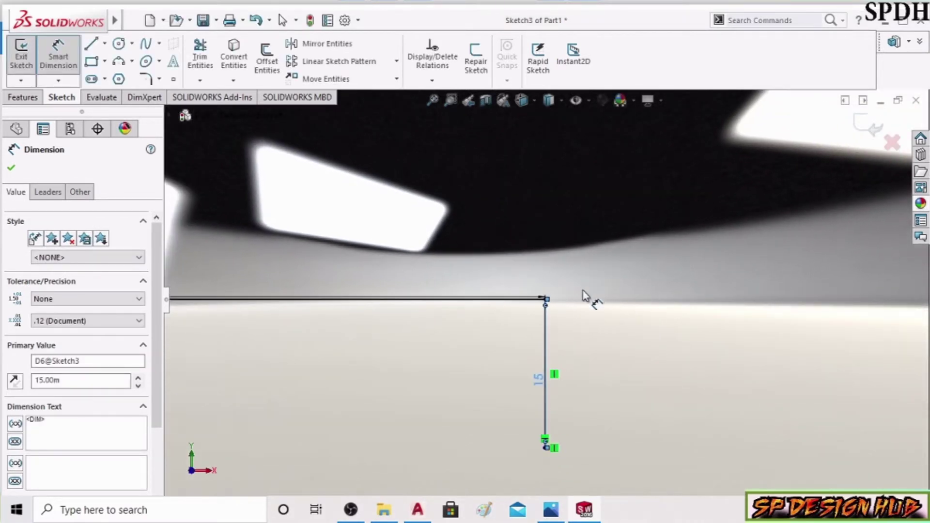
scroll(567, 334, up, 2)
scroll(547, 363, down, 4)
scroll(549, 361, down, 2)
scroll(559, 370, down, 2)
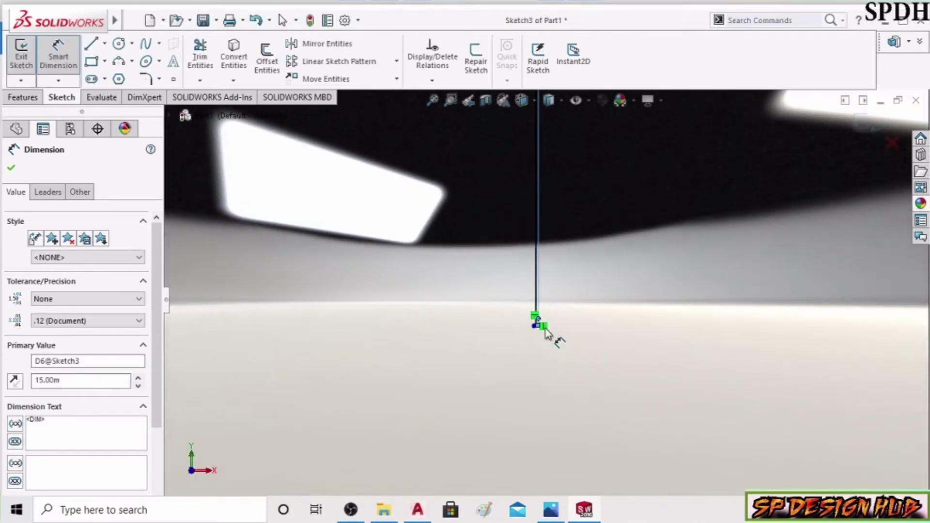
scroll(552, 338, down, 2)
scroll(527, 311, down, 2)
scroll(521, 324, down, 2)
scroll(550, 338, down, 2)
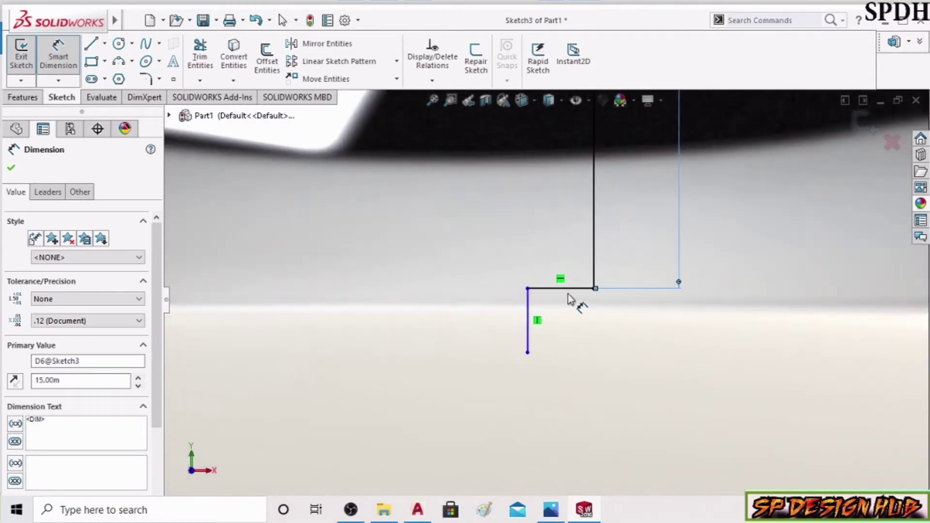
Dimension the notch's horizontal line to a width of 12
click(560, 288)
click(575, 352)
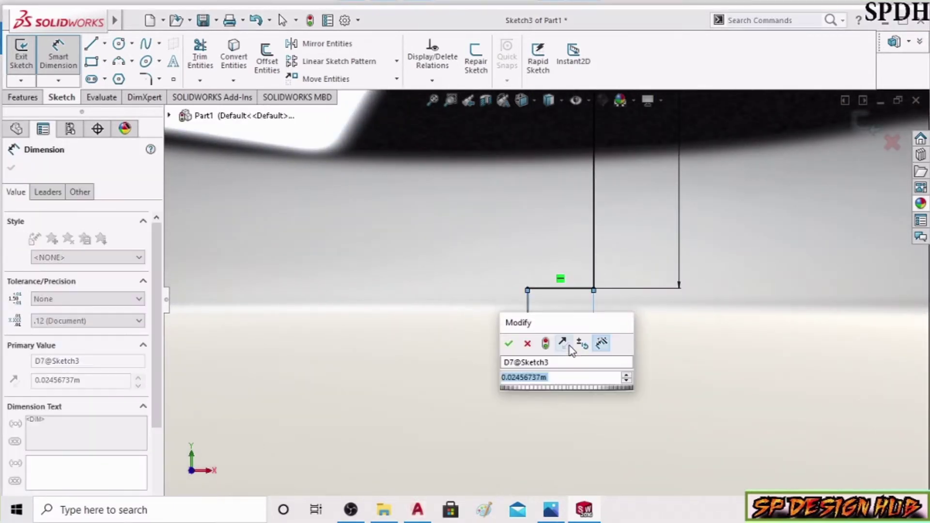
text(12)
key(Return)
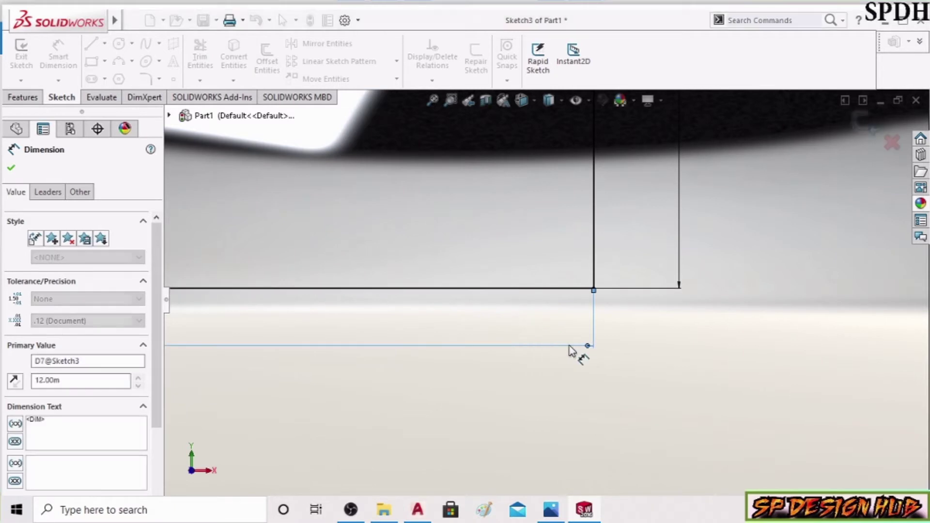
key(f)
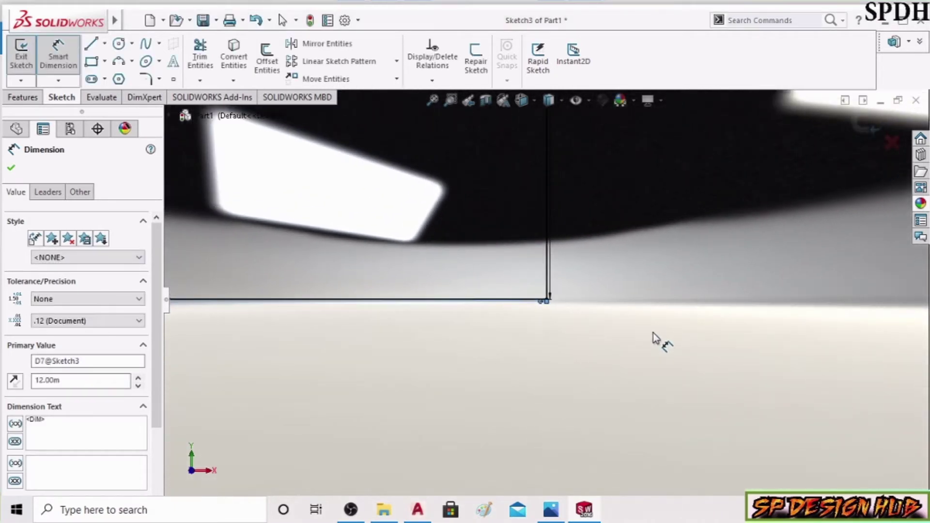
scroll(290, 310, down, 2)
scroll(430, 318, down, 2)
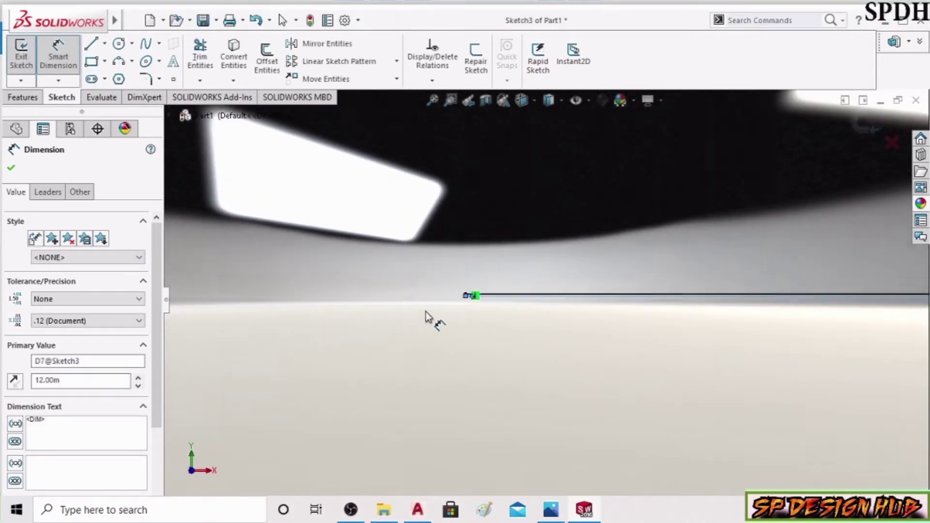
scroll(485, 305, down, 2)
scroll(489, 291, down, 2)
scroll(484, 303, down, 2)
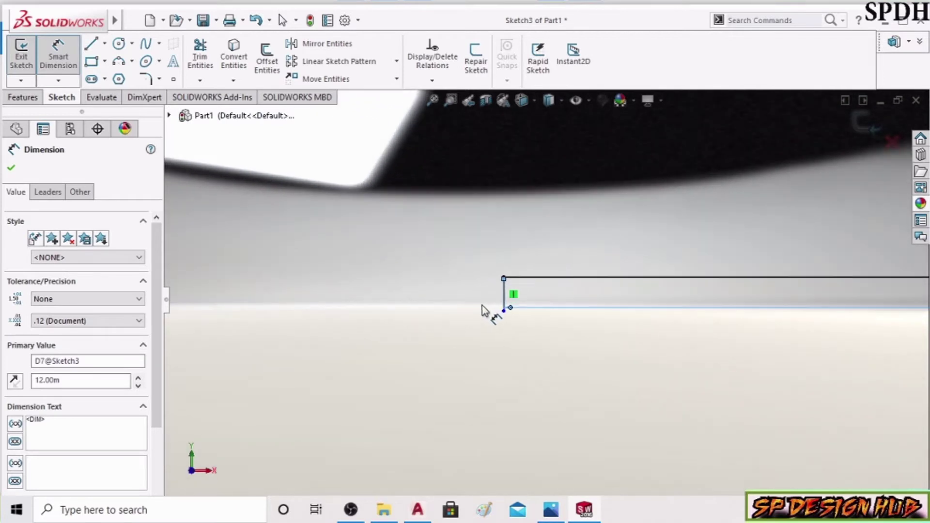
Dimension the bottom foot's short vertical step line to 12
click(515, 302)
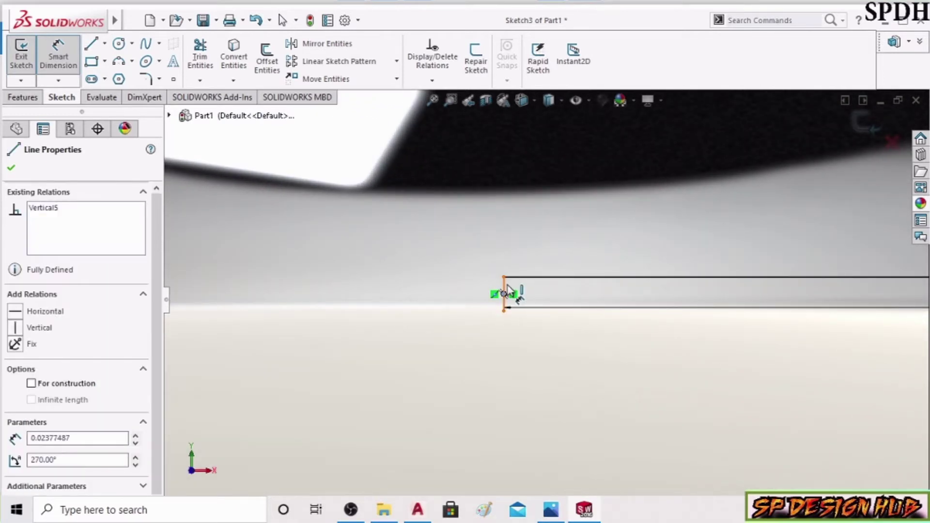
click(576, 304)
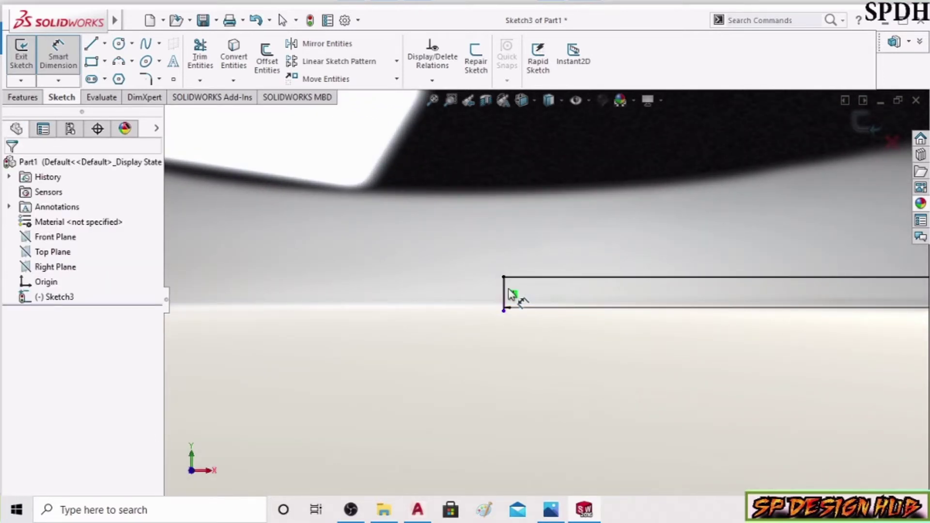
click(505, 293)
click(566, 303)
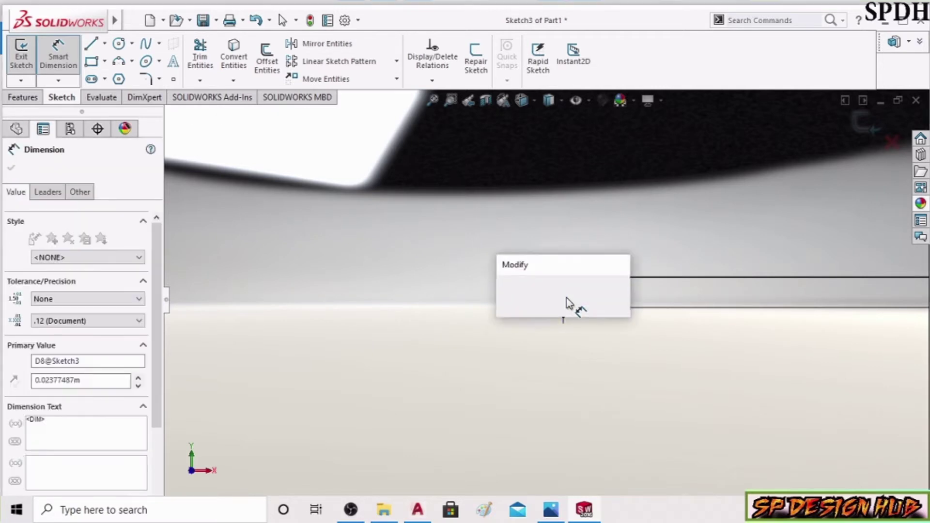
text(10)
key(Return)
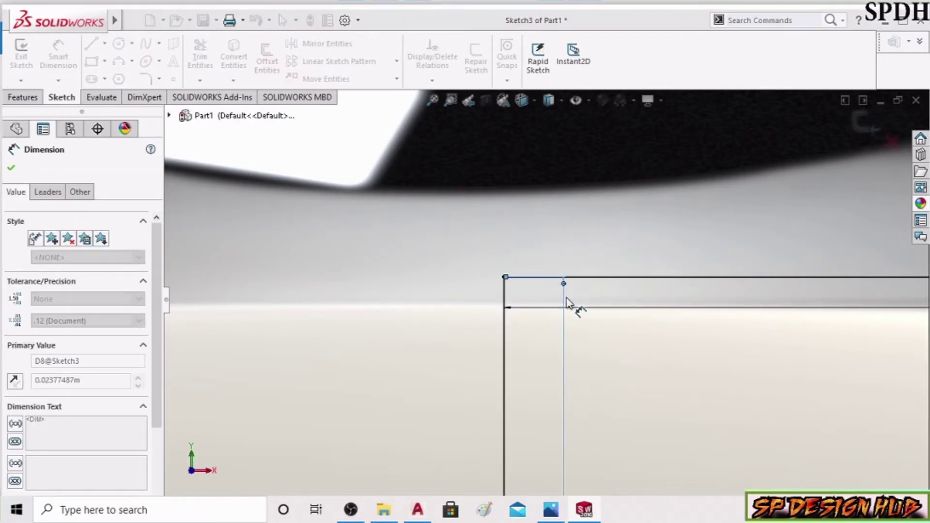
scroll(571, 307, up, 2)
scroll(576, 312, up, 2)
scroll(579, 318, up, 2)
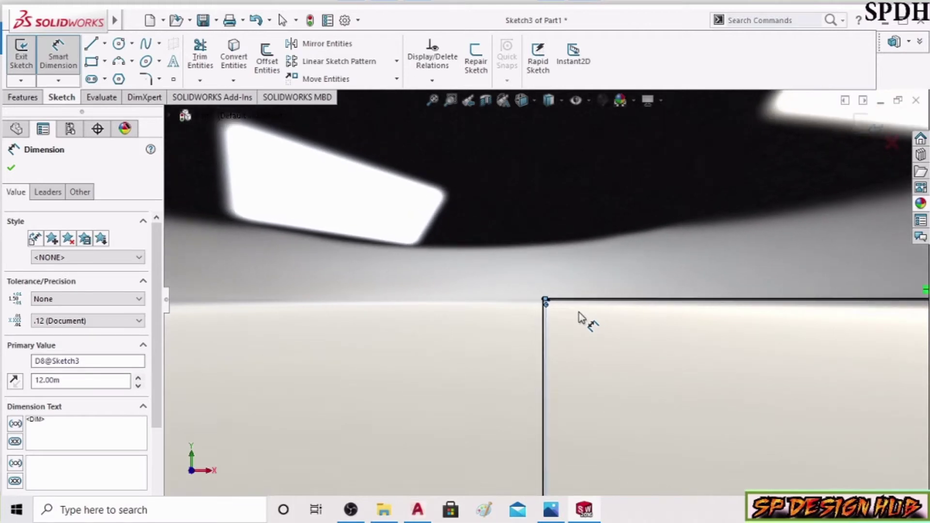
scroll(581, 318, up, 2)
scroll(576, 312, up, 2)
scroll(565, 311, up, 2)
Move the 110 dimension above the outline, 15 right of the notch, 12 below its line
scroll(557, 297, up, 2)
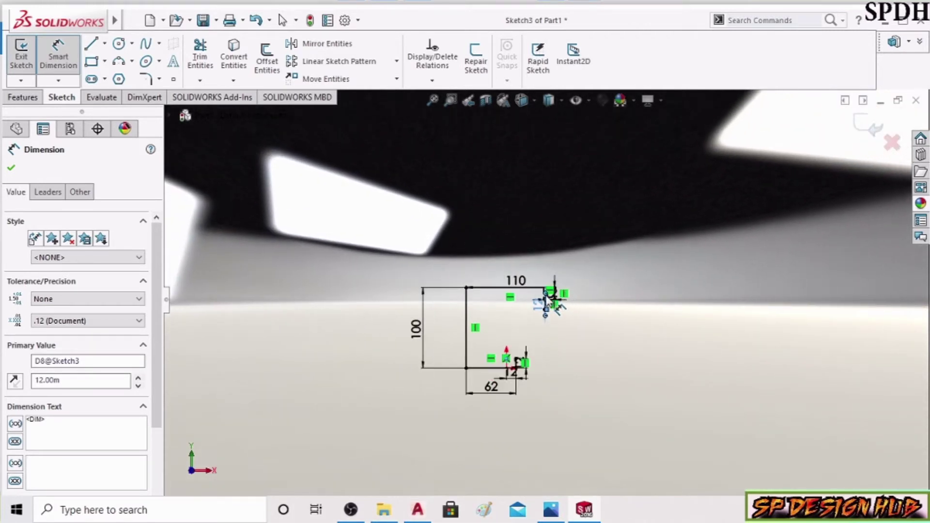
scroll(533, 368, down, 5)
scroll(537, 361, up, 4)
scroll(517, 202, down, 2)
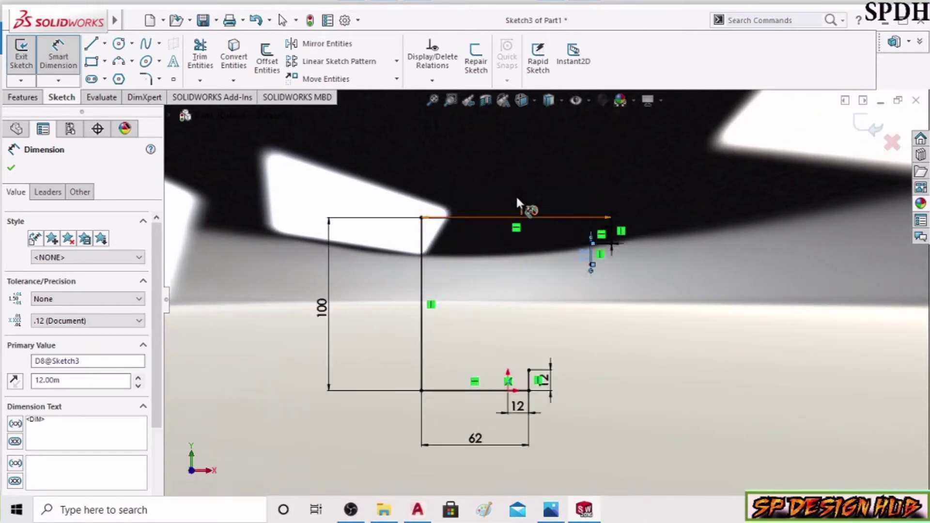
scroll(523, 211, down, 2)
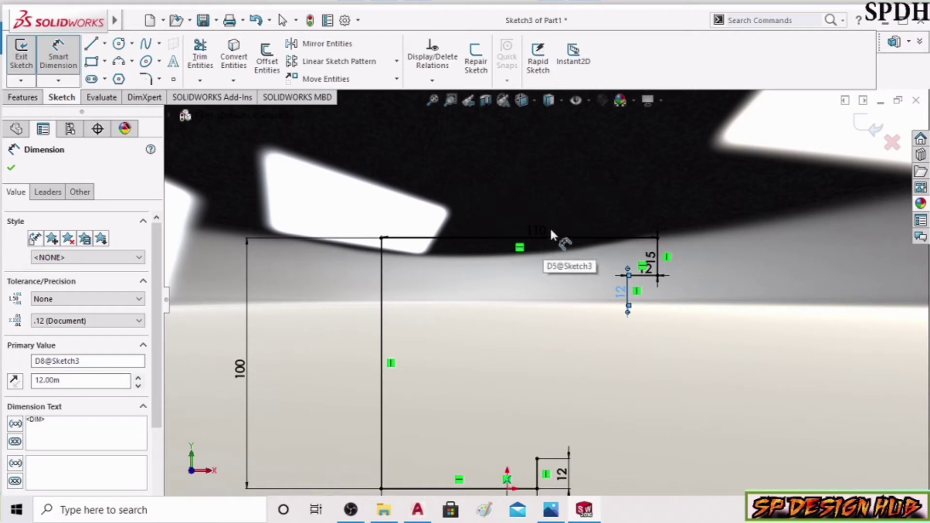
drag(547, 236, 545, 201)
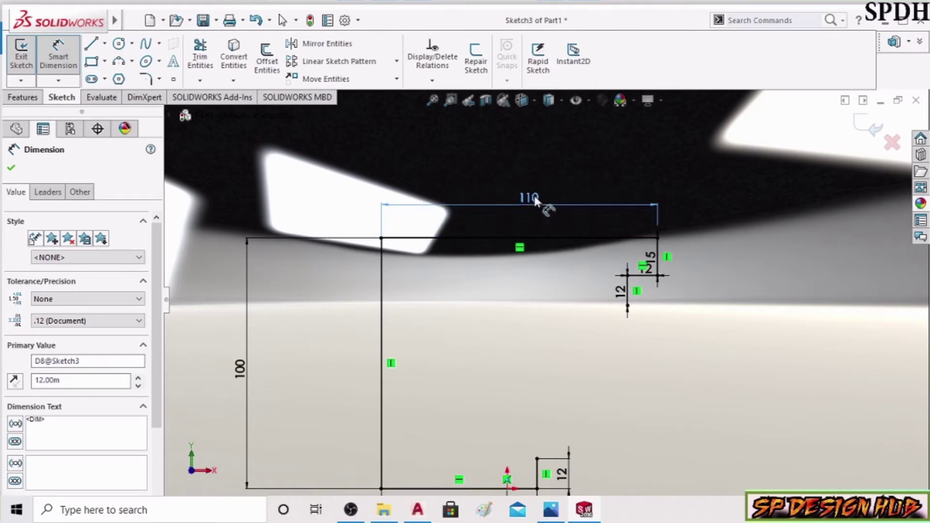
drag(660, 266, 702, 257)
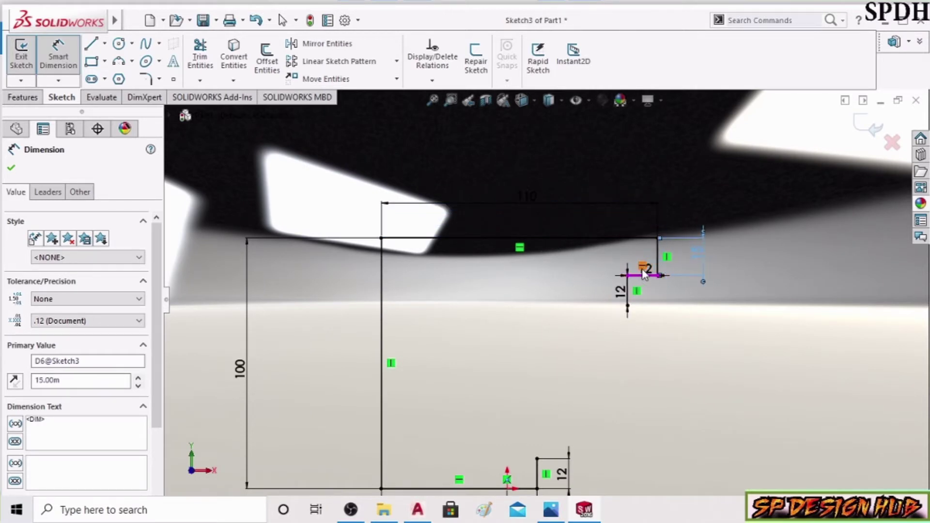
click(648, 297)
mouse_move(645, 268)
mouse_down()
mouse_move(649, 287)
mouse_move(681, 301)
mouse_up()
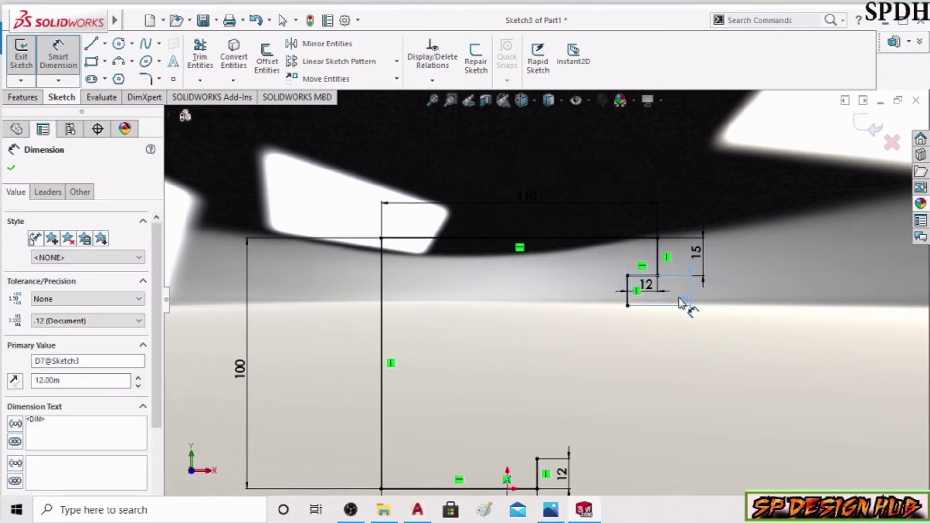
Bring up the EX 22.jpg reference drawing in Photos
scroll(692, 298, up, 3)
scroll(558, 396, down, 2)
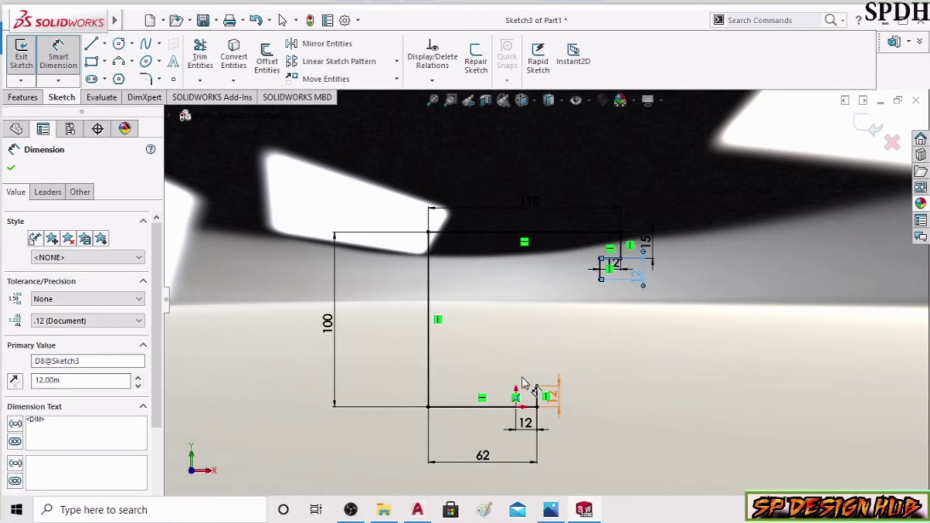
key(alt+Tab)
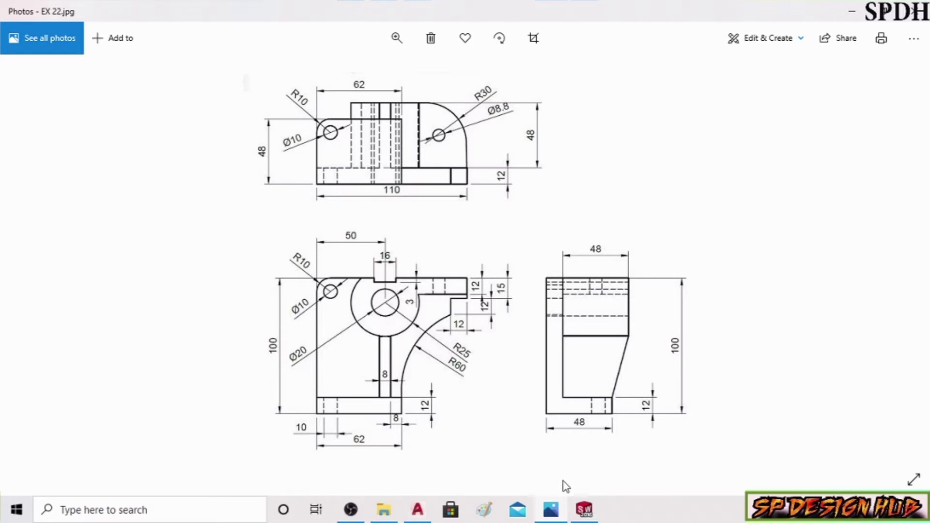
Draw the slot's two vertical sides and bottom line down from the top edge
click(584, 510)
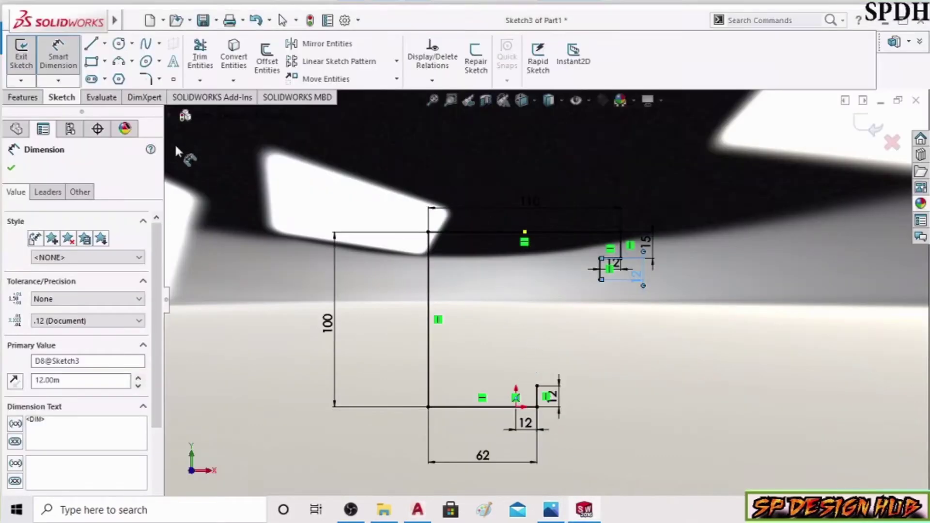
click(94, 45)
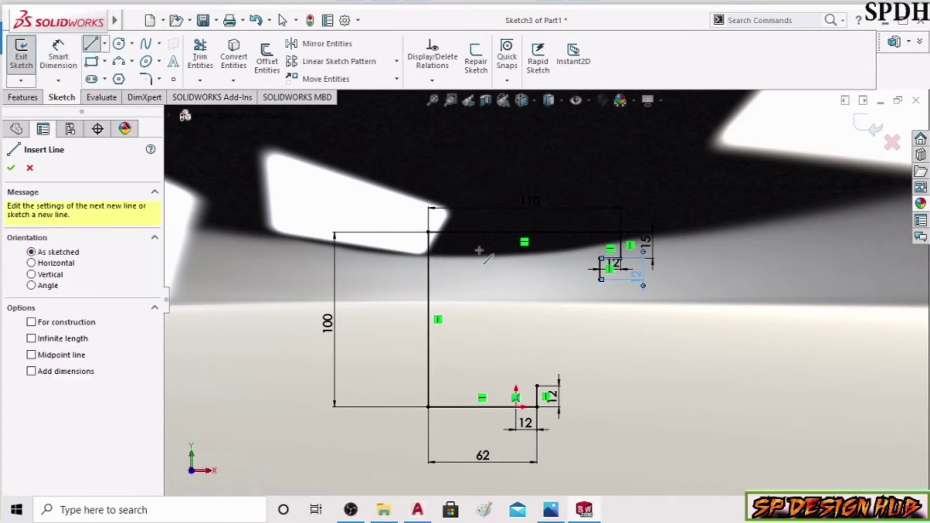
scroll(529, 239, down, 2)
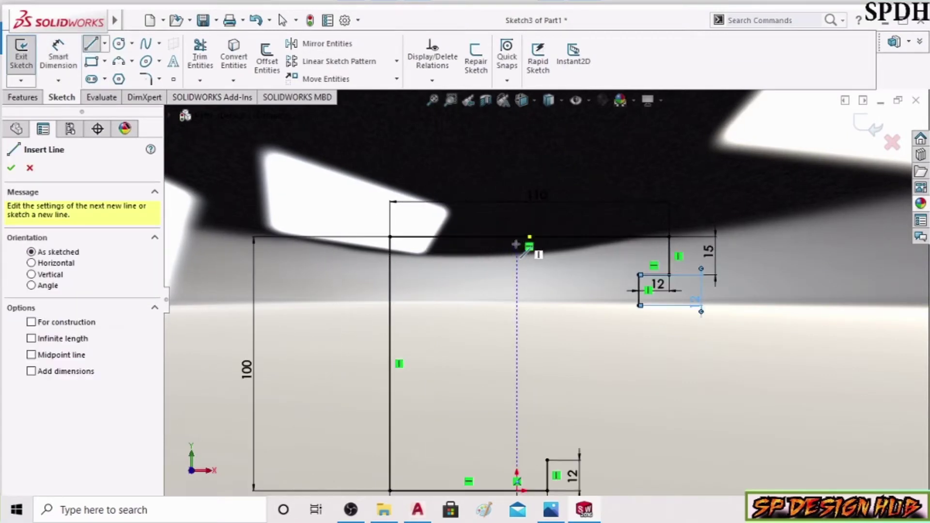
click(537, 237)
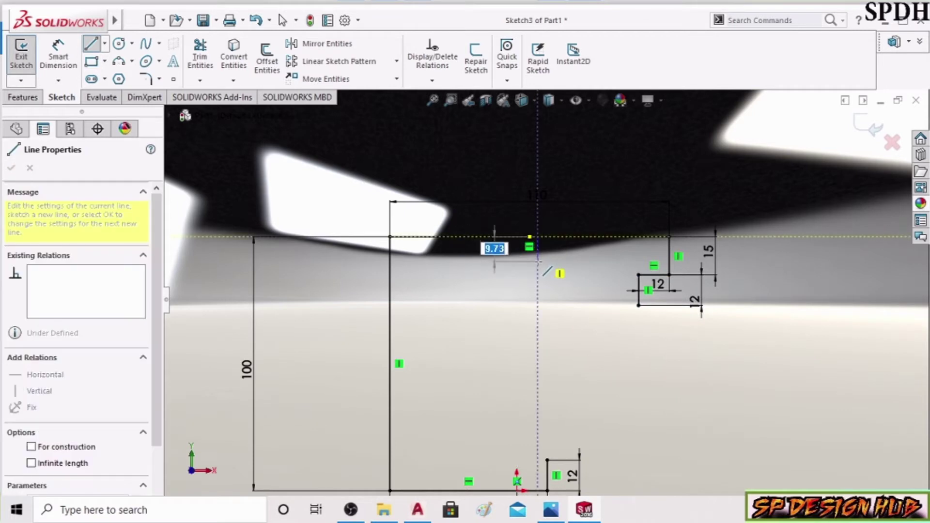
click(537, 256)
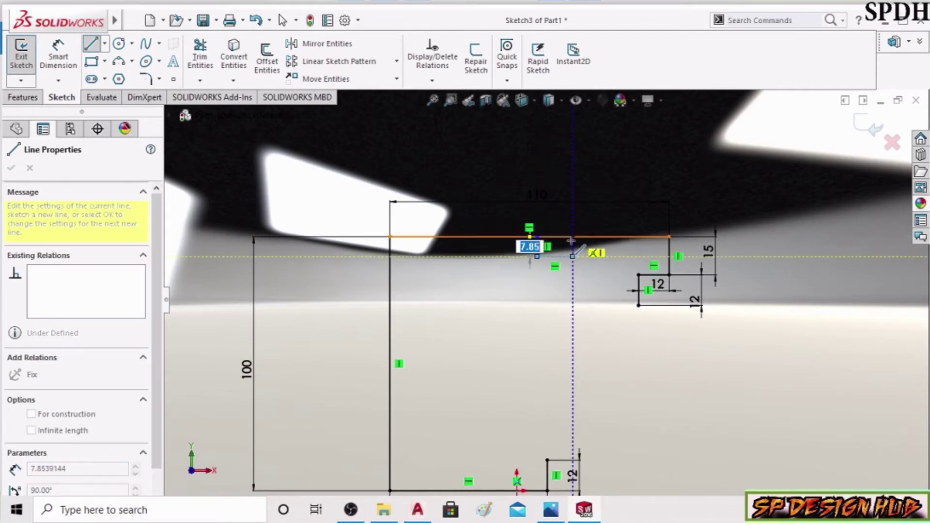
click(573, 257)
click(572, 237)
key(Escape)
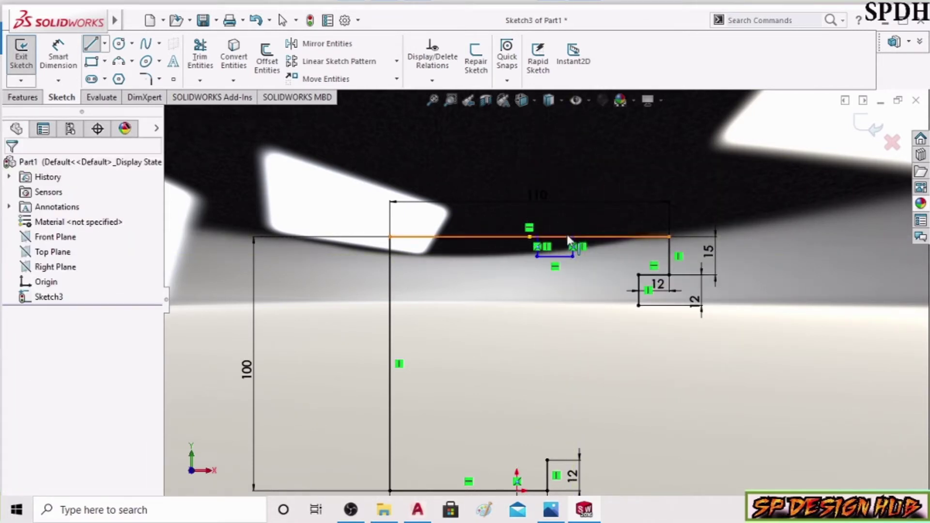
Trim away the top edge segment across the slot opening
scroll(573, 237, down, 2)
click(200, 54)
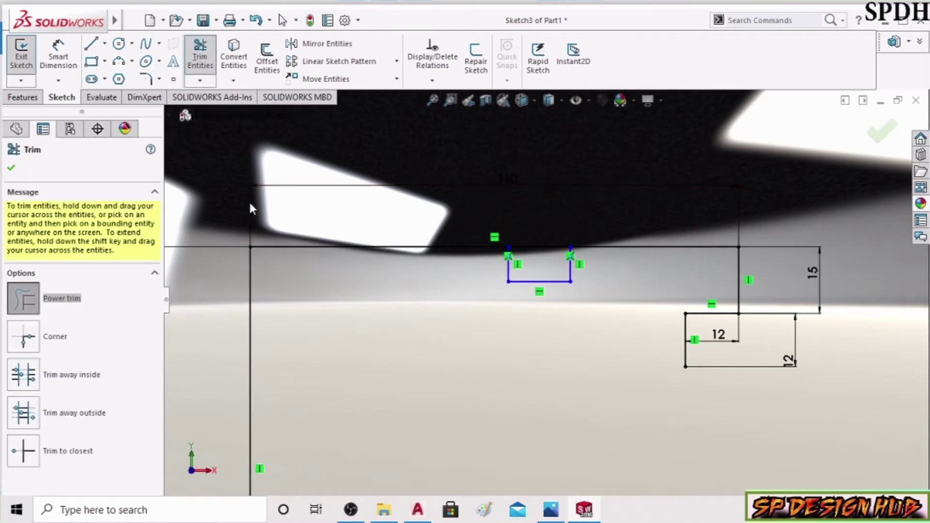
drag(536, 250, 411, 281)
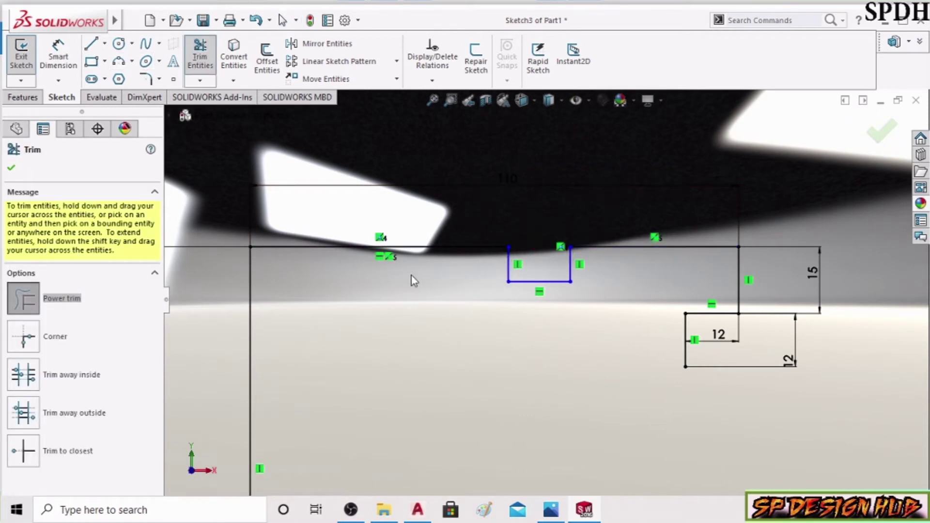
click(10, 169)
click(58, 55)
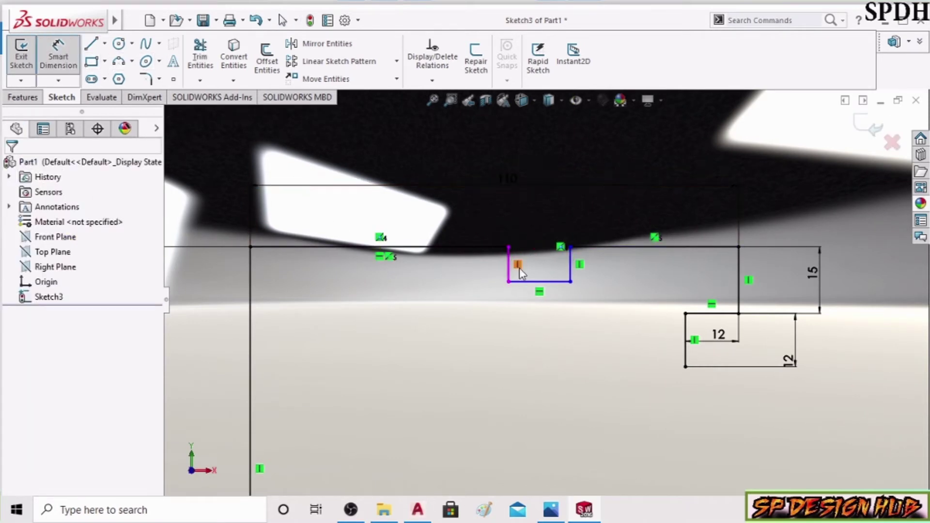
click(572, 266)
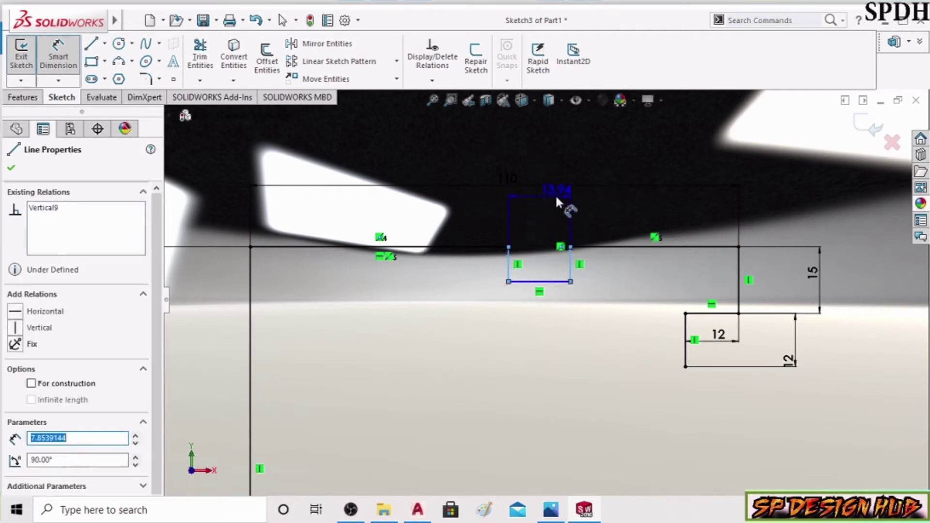
Dimension the top slot's width to 16
click(548, 215)
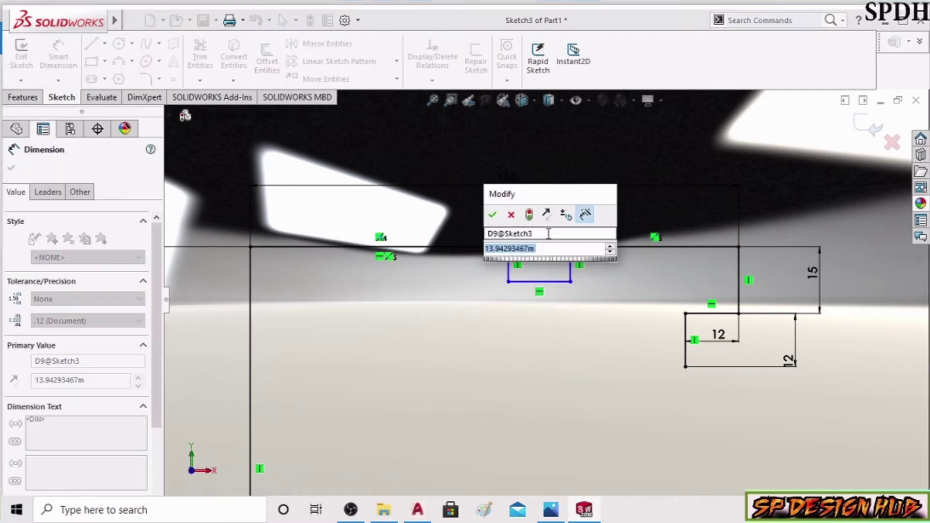
text(16)
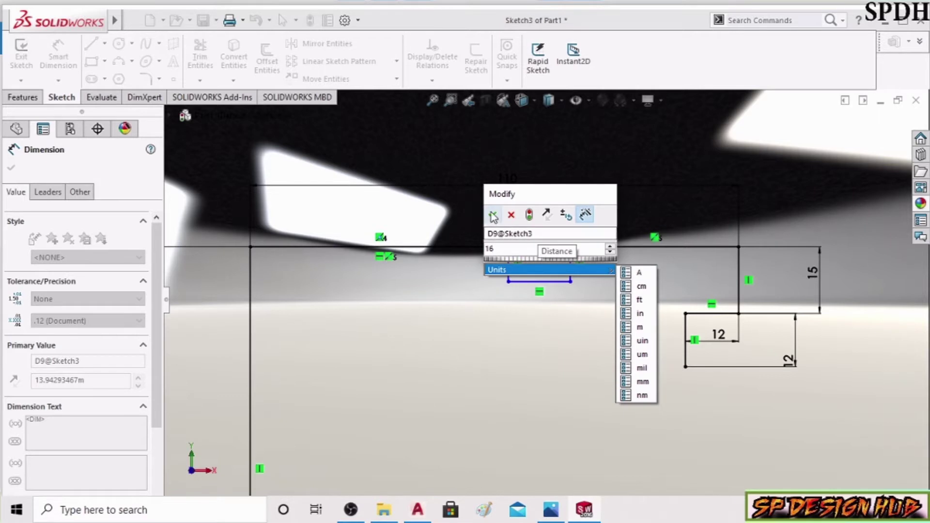
click(493, 214)
scroll(499, 266, up, 2)
scroll(499, 265, up, 1)
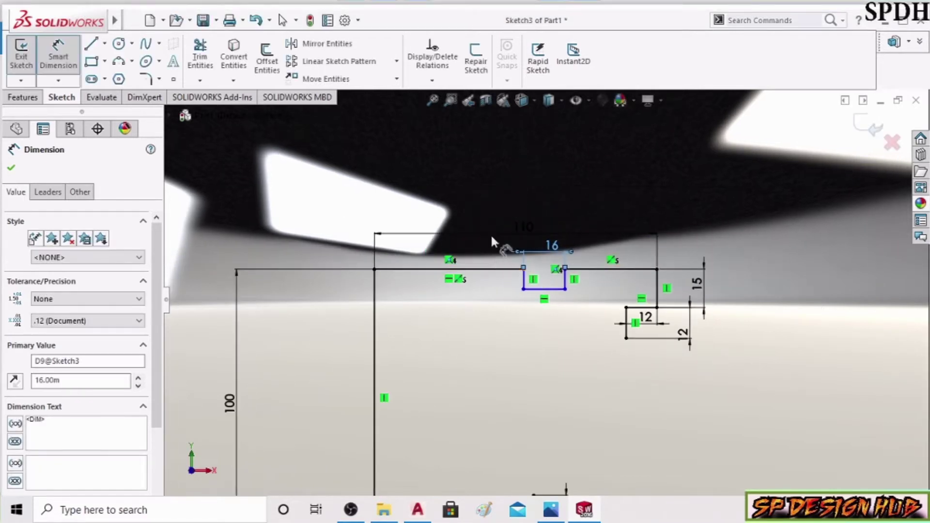
Position the slot 50 from the profile's left edge
click(546, 289)
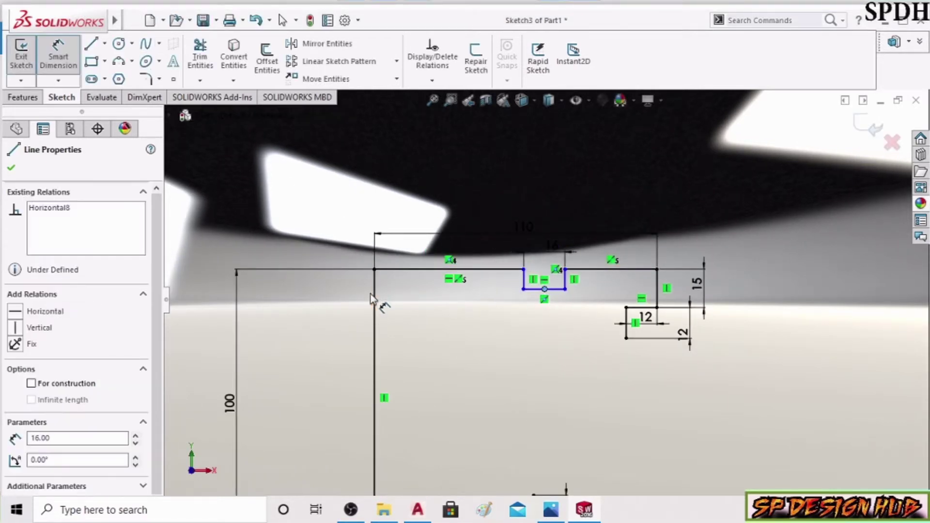
click(376, 306)
click(477, 203)
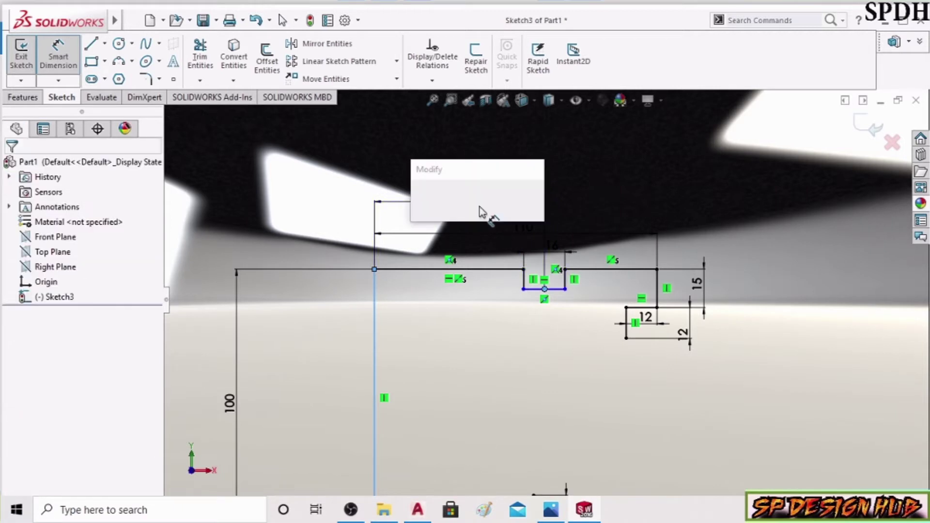
text(50)
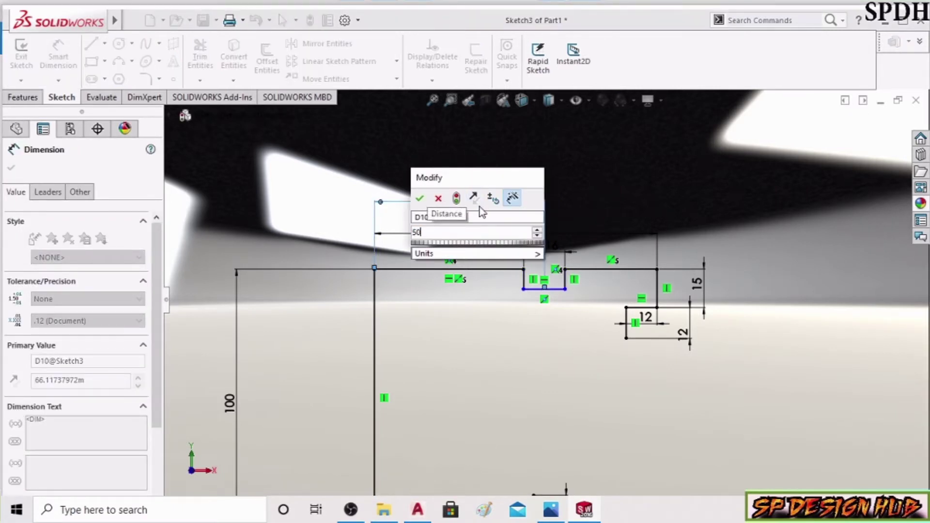
key(Return)
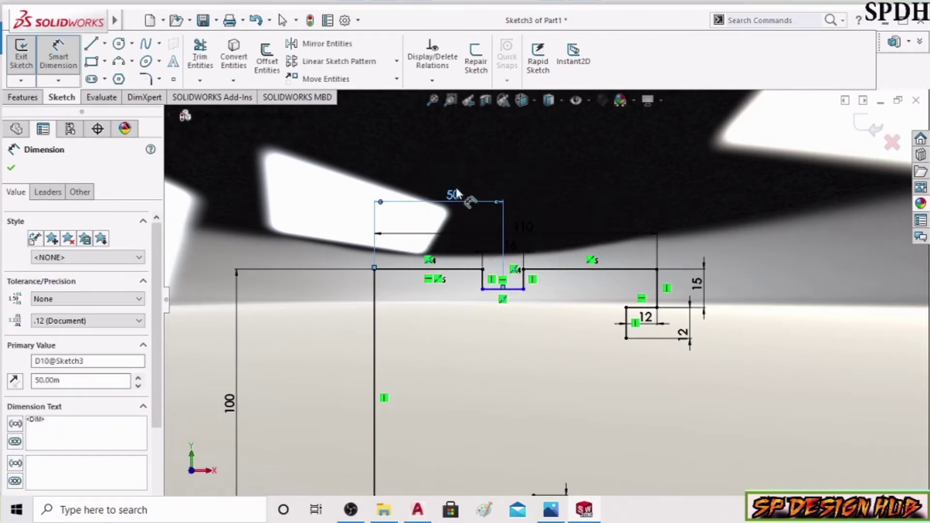
scroll(537, 291, up, 3)
scroll(555, 395, down, 1)
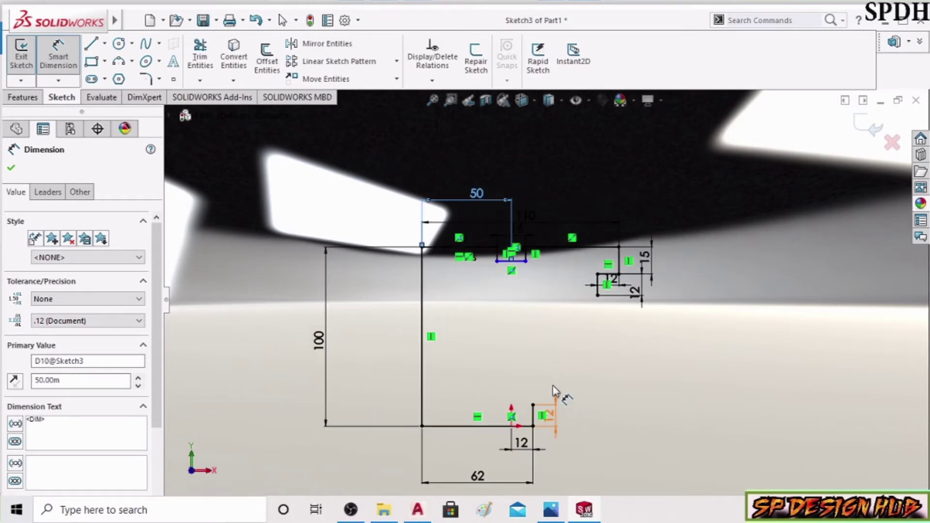
scroll(529, 258, down, 5)
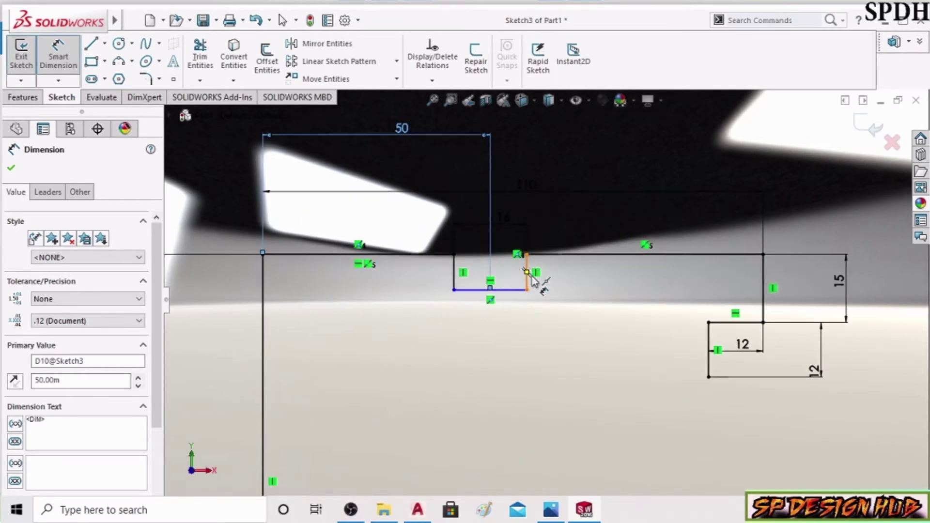
Dimension the slot's depth to 3, checking the EX 22 drawing
click(528, 269)
click(592, 286)
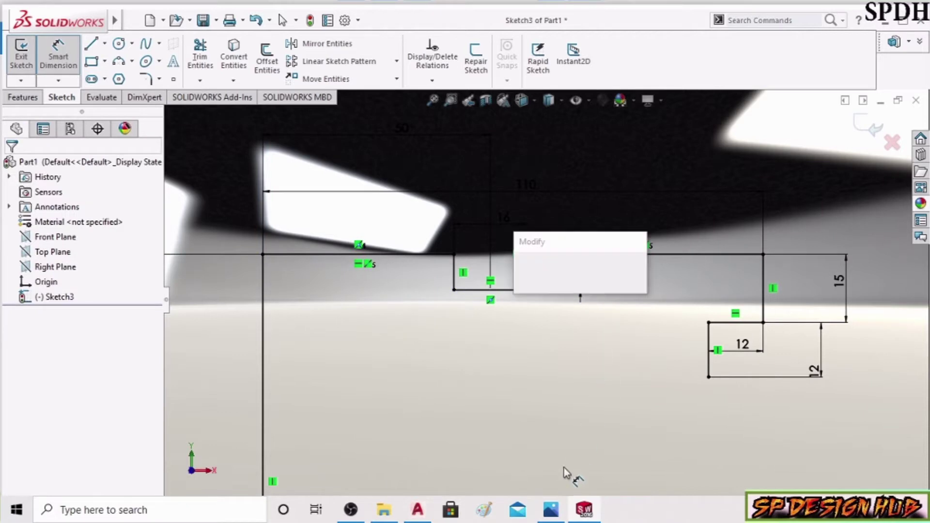
key(alt+Tab)
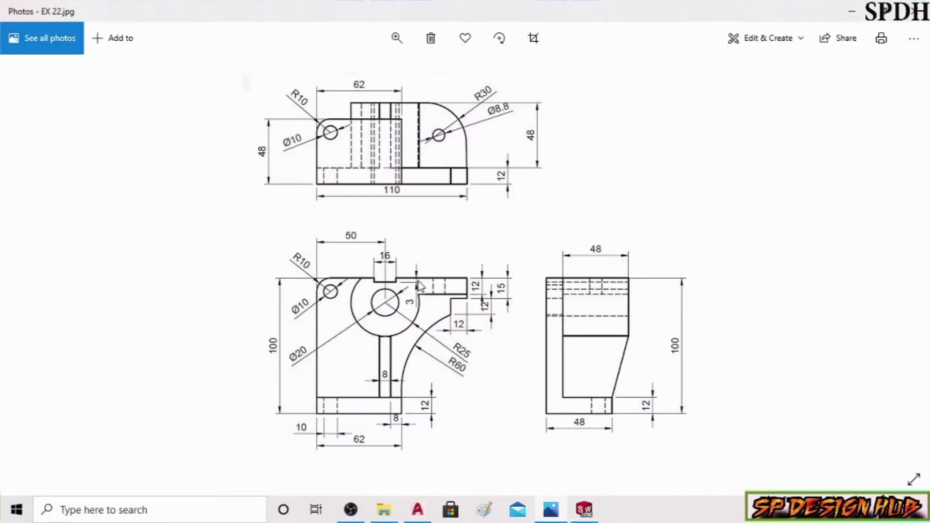
click(586, 508)
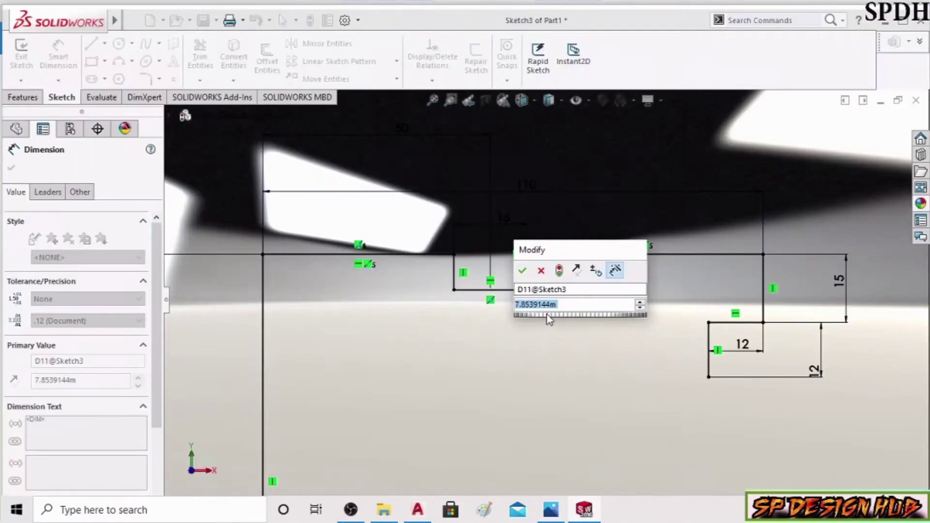
click(522, 270)
scroll(518, 305, up, 2)
scroll(509, 290, up, 2)
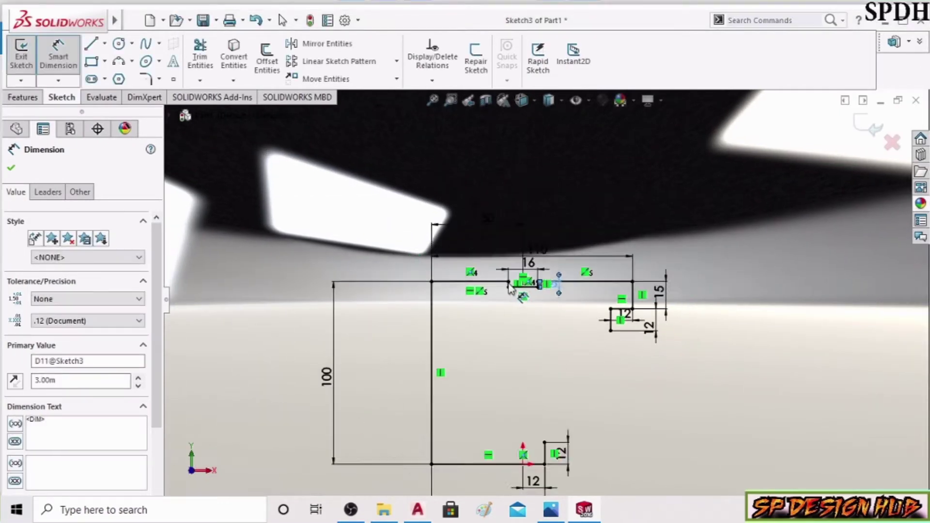
scroll(533, 300, up, 2)
scroll(593, 372, down, 1)
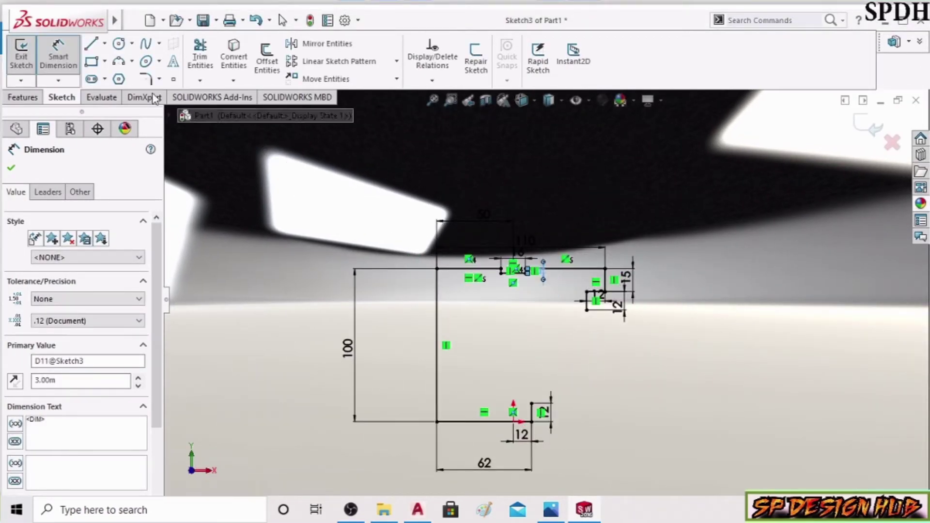
Draw a three-point arc from the foot's upper corner to below the side step
click(119, 62)
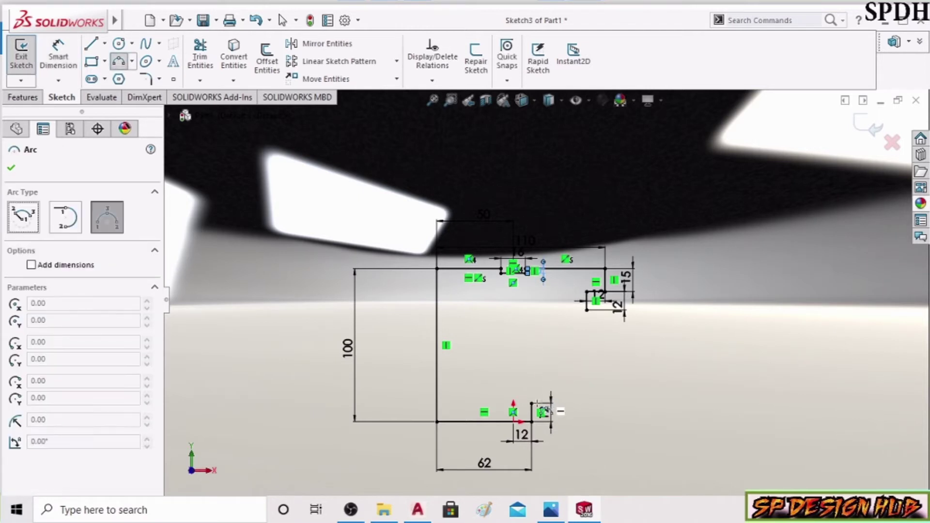
click(532, 403)
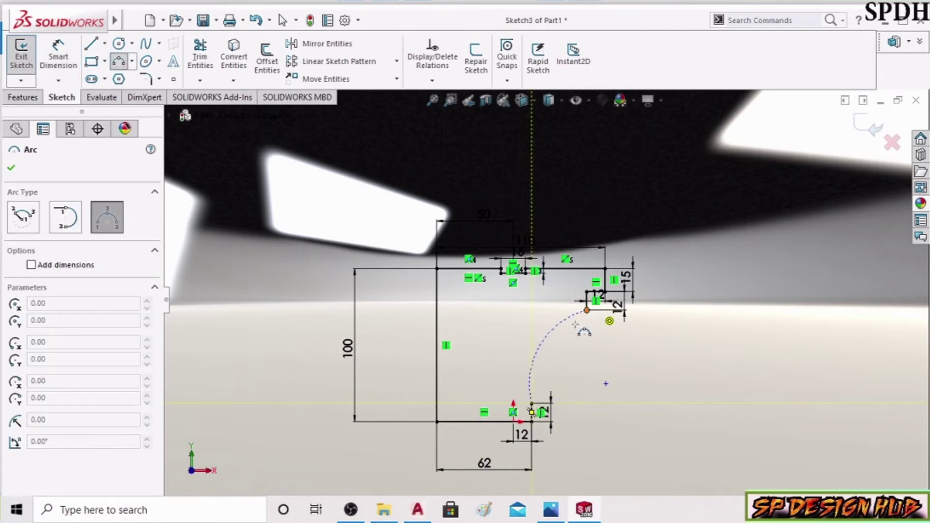
click(585, 313)
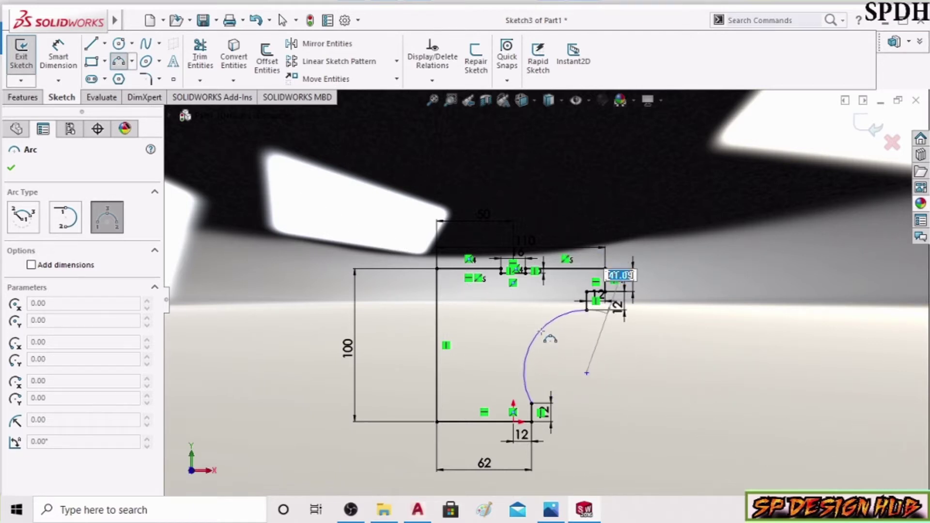
click(535, 338)
click(735, 262)
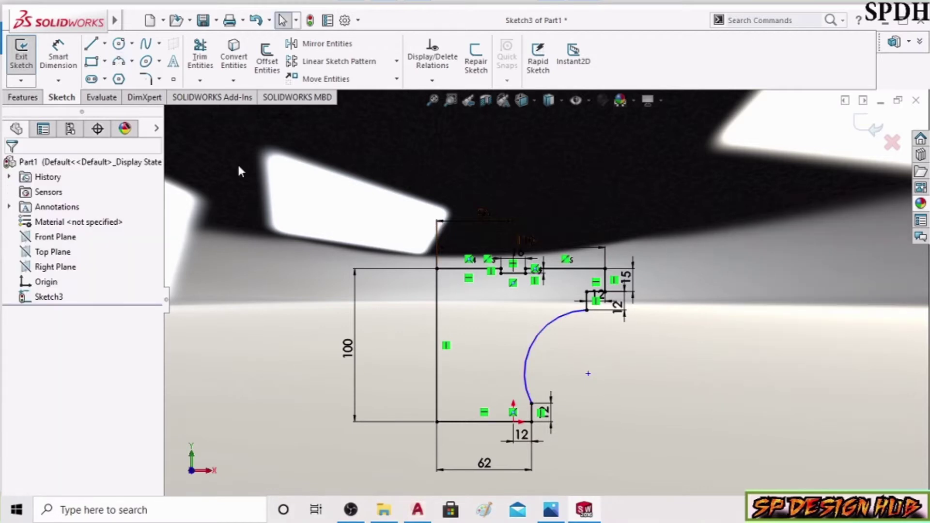
Dimension the arc's radius to R60
click(58, 55)
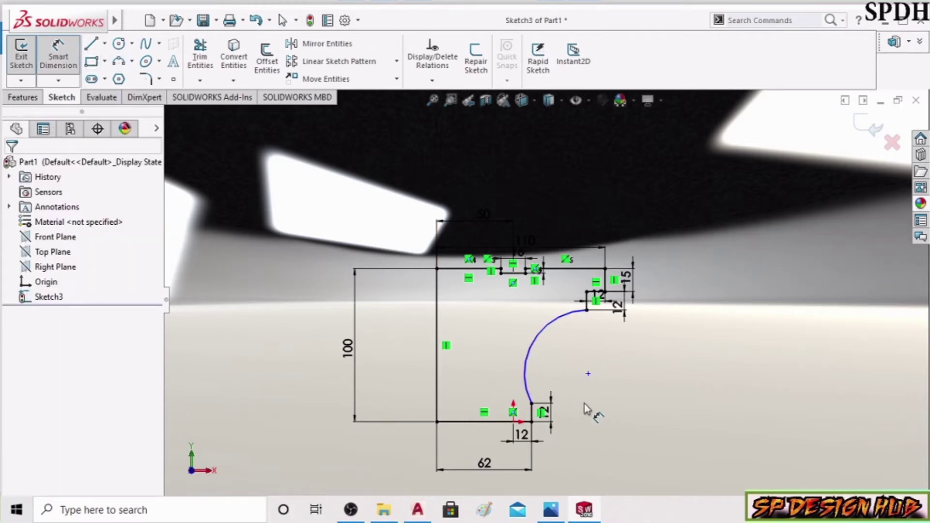
click(528, 366)
click(630, 410)
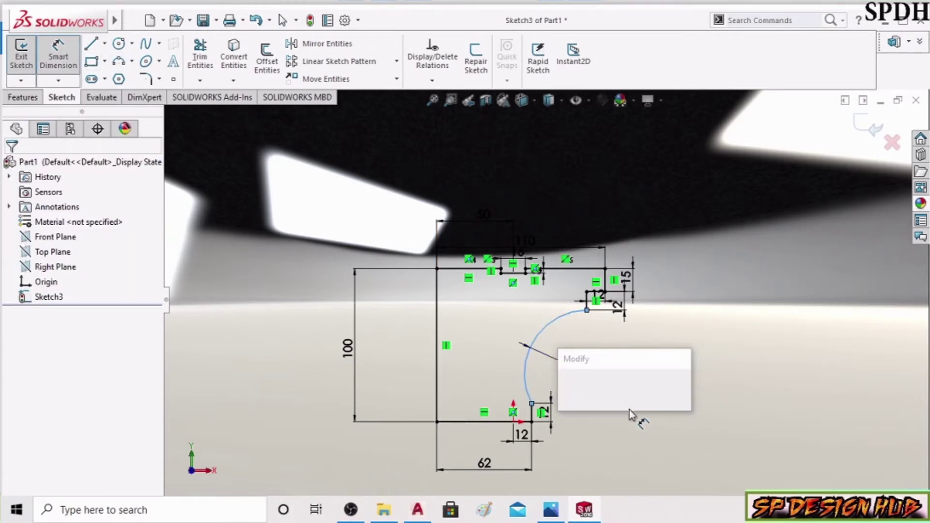
key(alt+Tab)
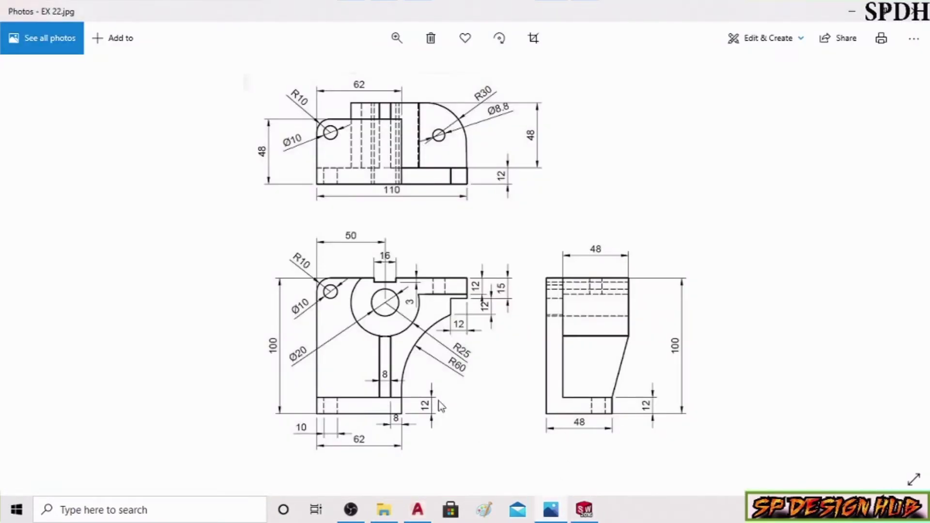
click(599, 512)
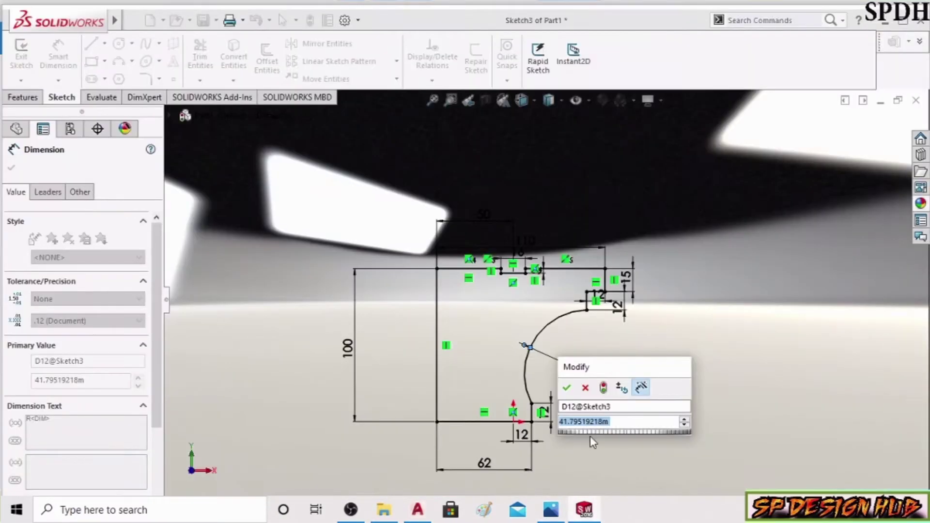
text(60)
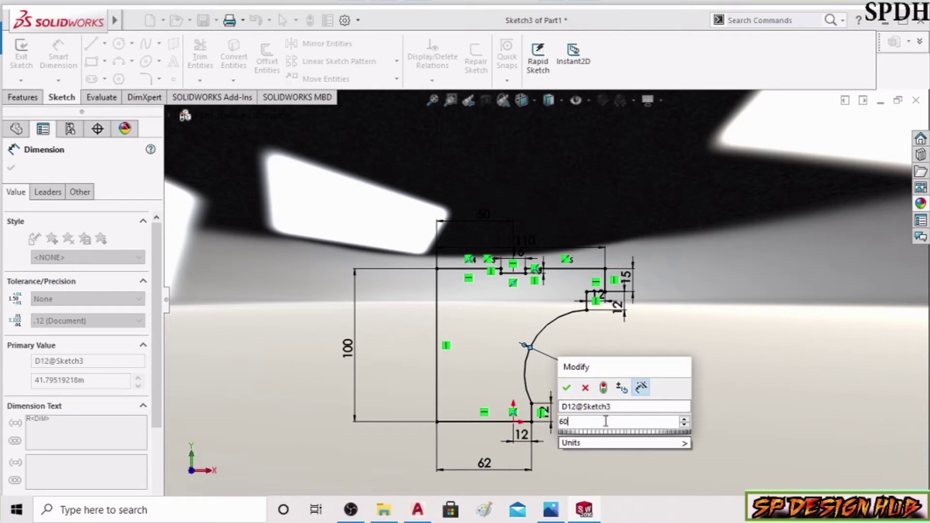
key(Return)
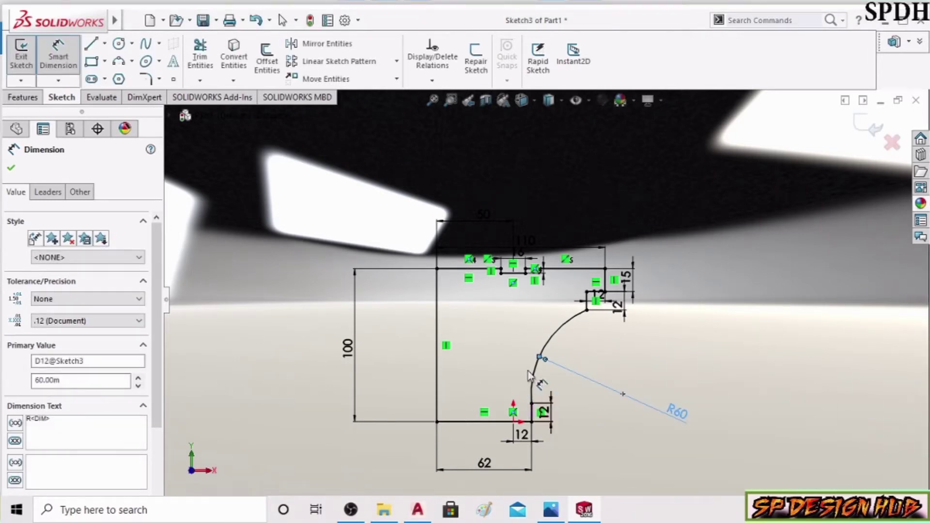
scroll(555, 294, down, 2)
scroll(555, 295, down, 2)
scroll(545, 299, up, 3)
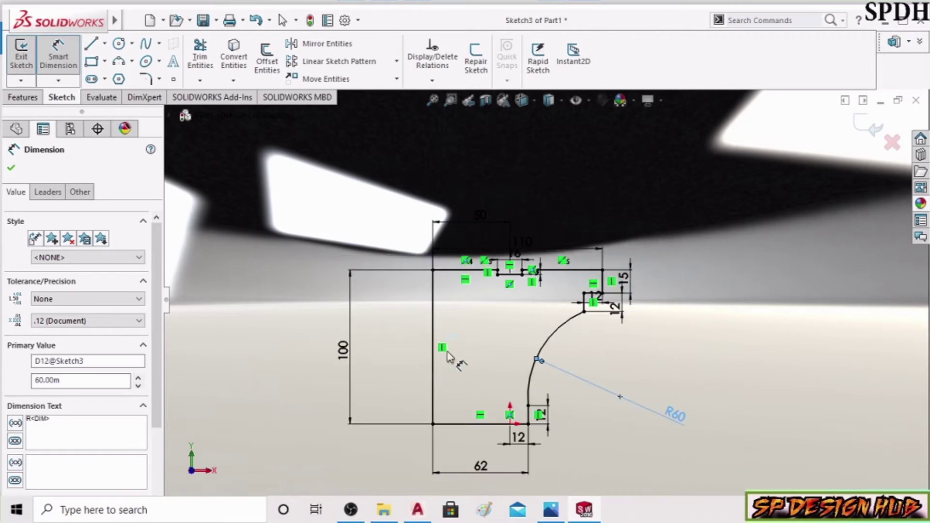
Round the sketch's top-left corner with a 10 mm sketch fillet
click(18, 167)
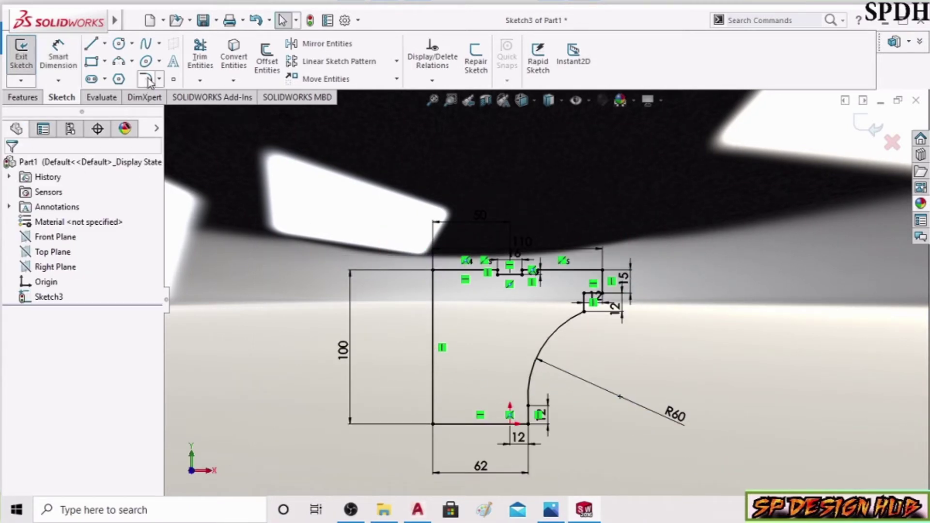
click(145, 79)
click(551, 509)
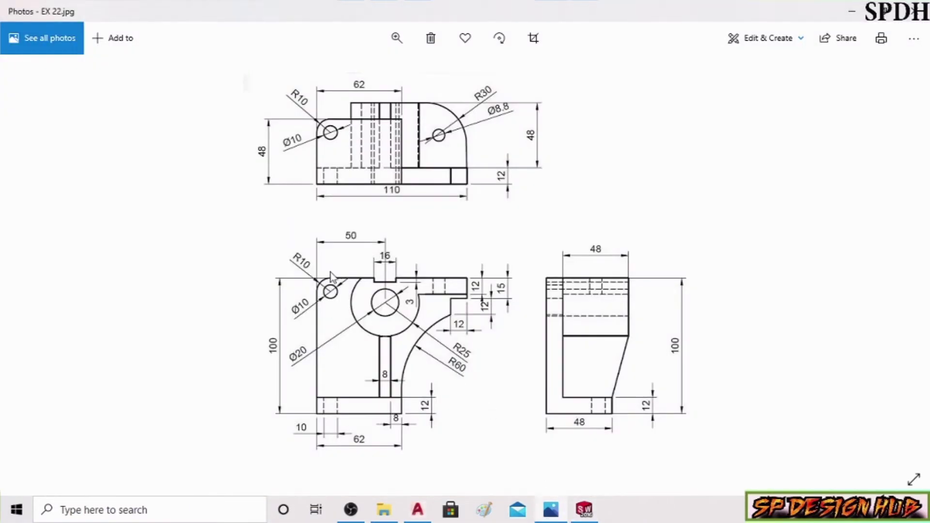
click(585, 509)
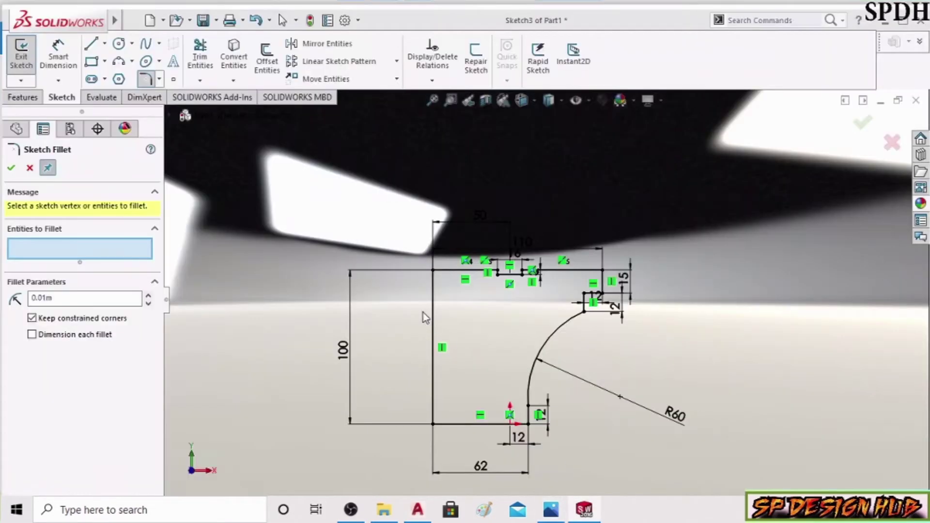
double_click(61, 298)
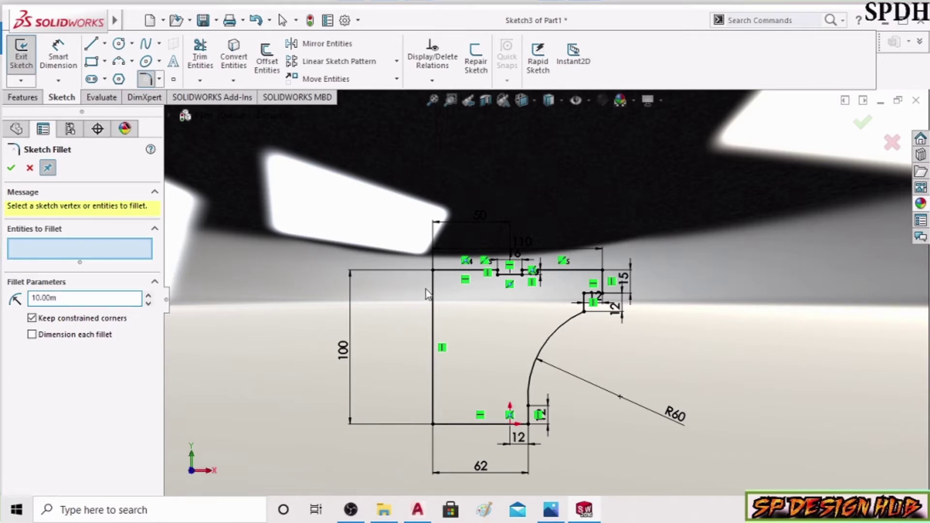
click(433, 270)
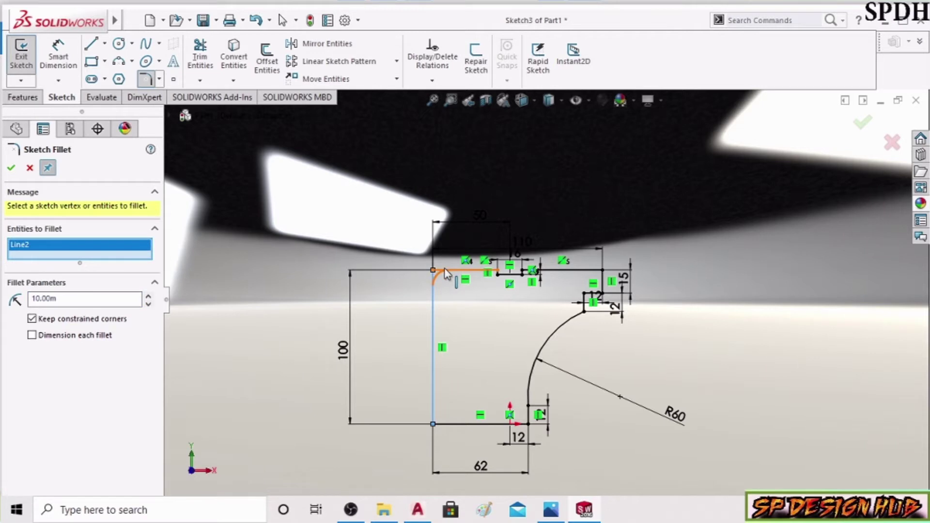
click(12, 168)
scroll(508, 291, up, 3)
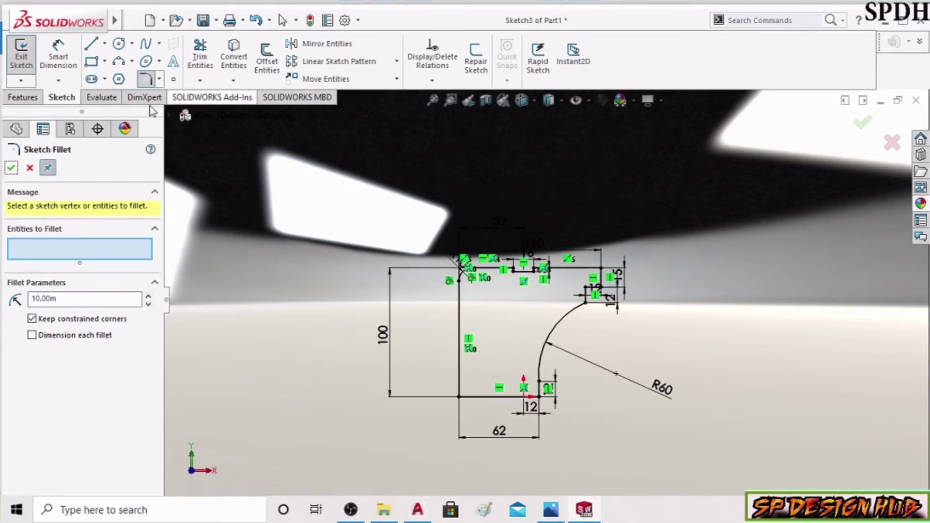
click(119, 44)
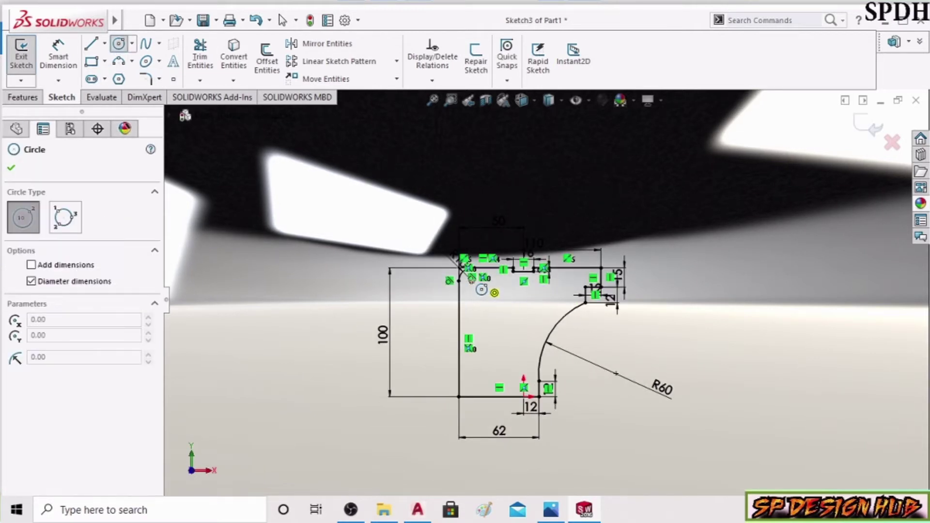
Draw a circle centred in the filleted top-left corner
scroll(473, 281, down, 3)
click(489, 286)
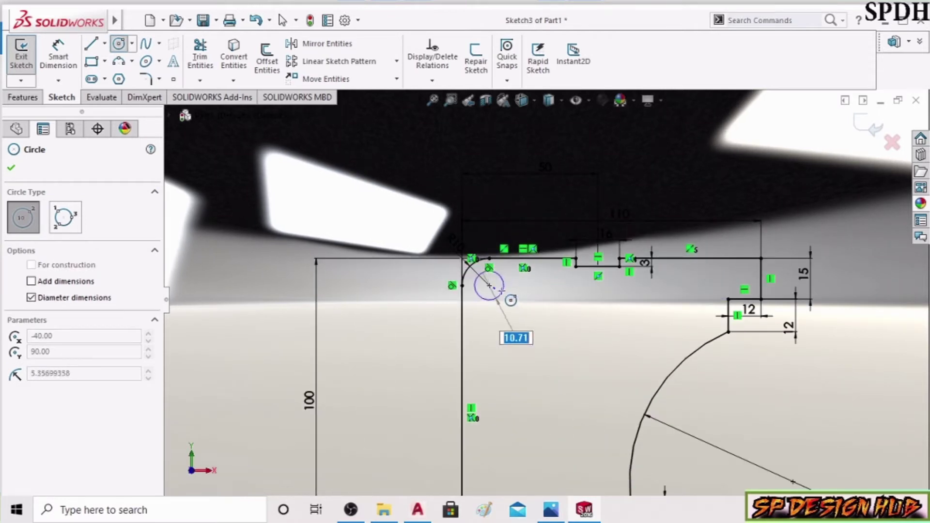
click(501, 291)
right_click(537, 173)
click(550, 182)
click(551, 509)
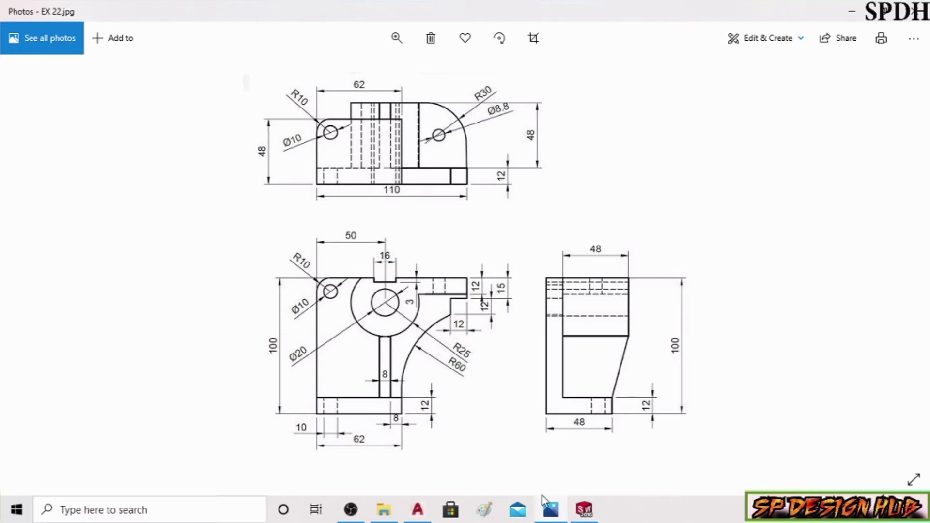
click(592, 507)
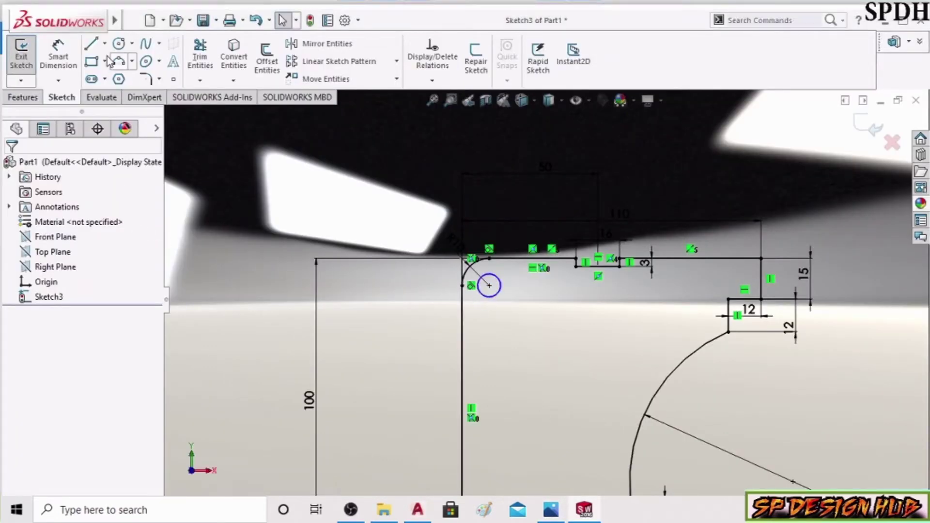
Dimension the corner circle's diameter to 10
click(58, 53)
click(498, 294)
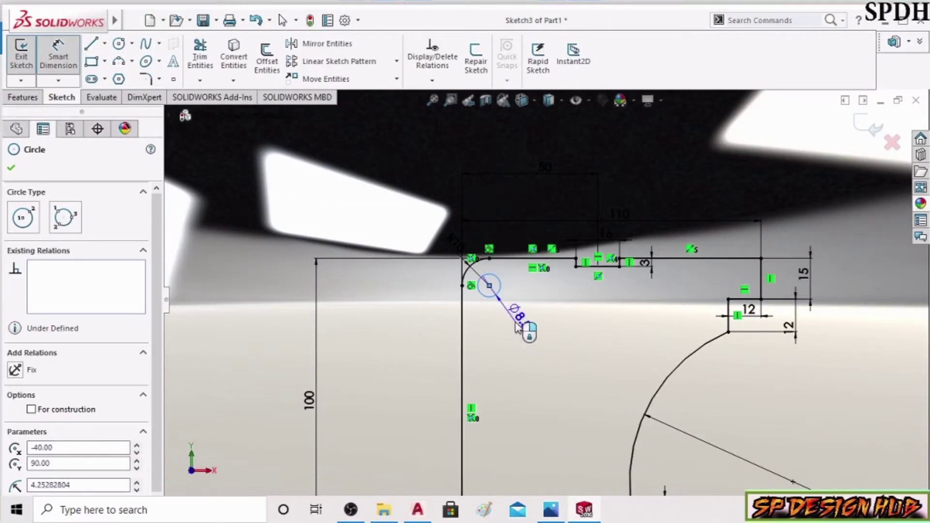
click(518, 330)
text(10)
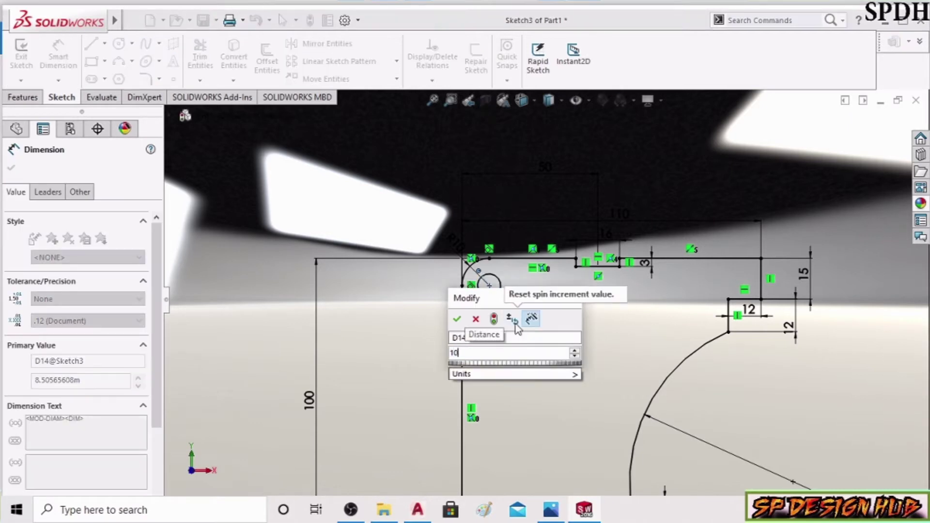
key(Return)
scroll(519, 319, up, 3)
scroll(599, 353, up, 2)
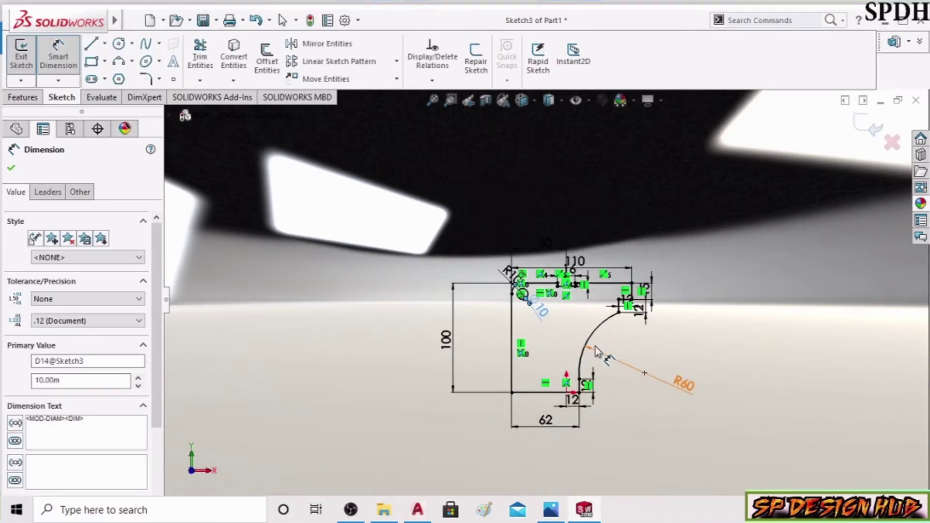
scroll(644, 361, down, 2)
scroll(539, 226, up, 1)
scroll(536, 237, down, 1)
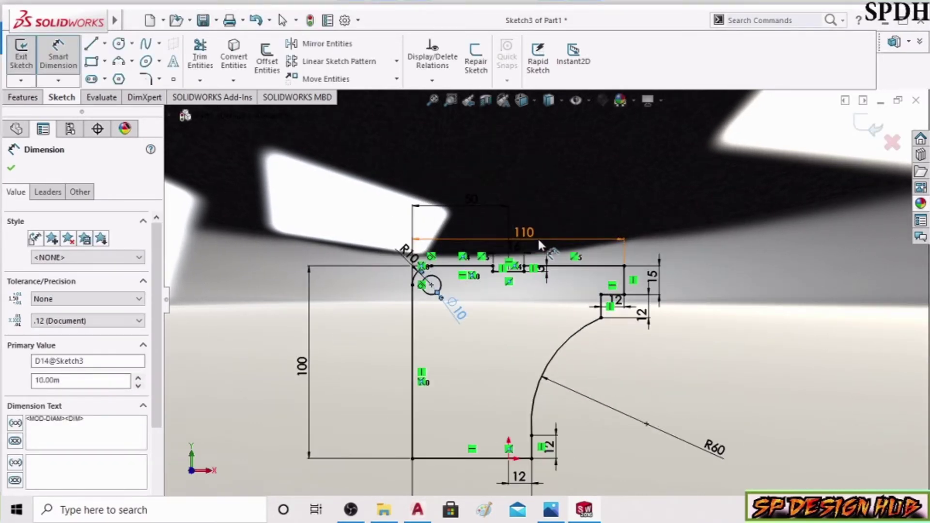
scroll(537, 237, down, 1)
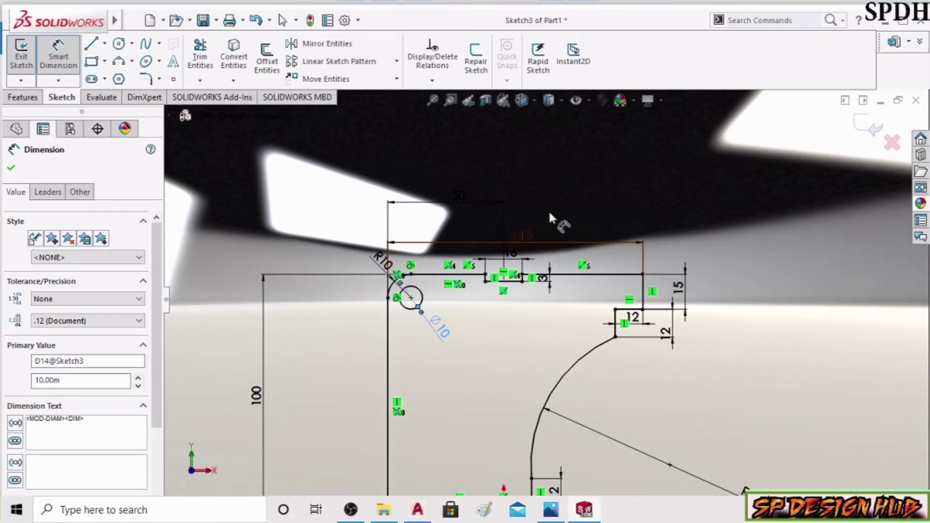
scroll(545, 191, up, 1)
scroll(543, 193, up, 1)
scroll(571, 455, down, 1)
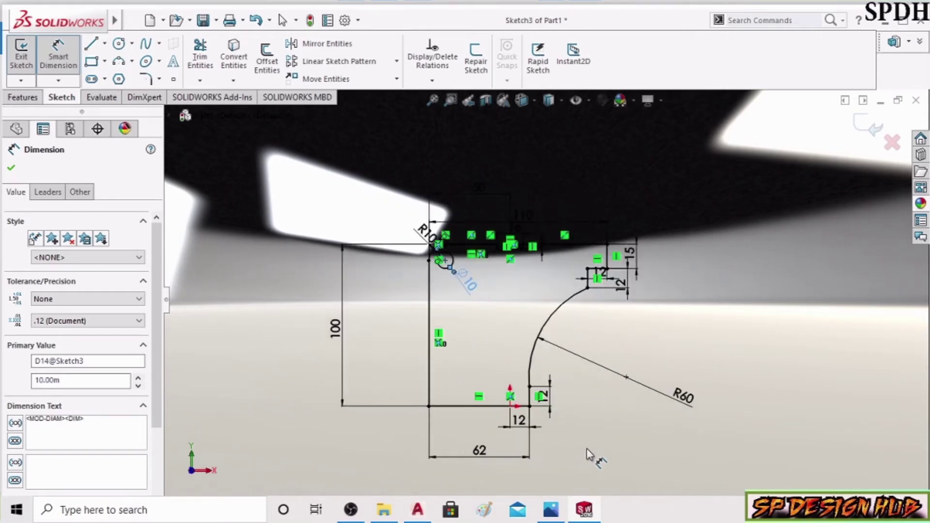
click(11, 168)
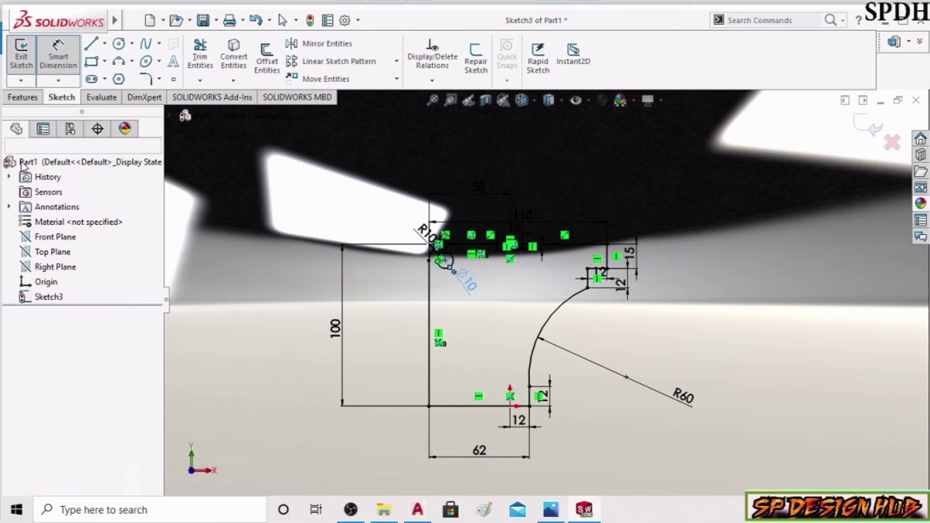
Extrude Sketch3 as a 12 mm blind Boss-Extrude1 solid plate
click(23, 97)
click(27, 52)
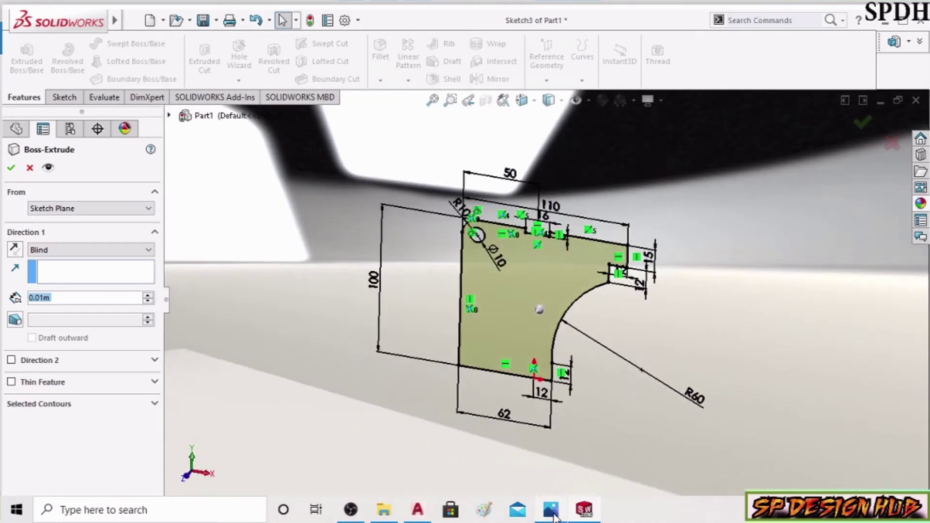
click(550, 509)
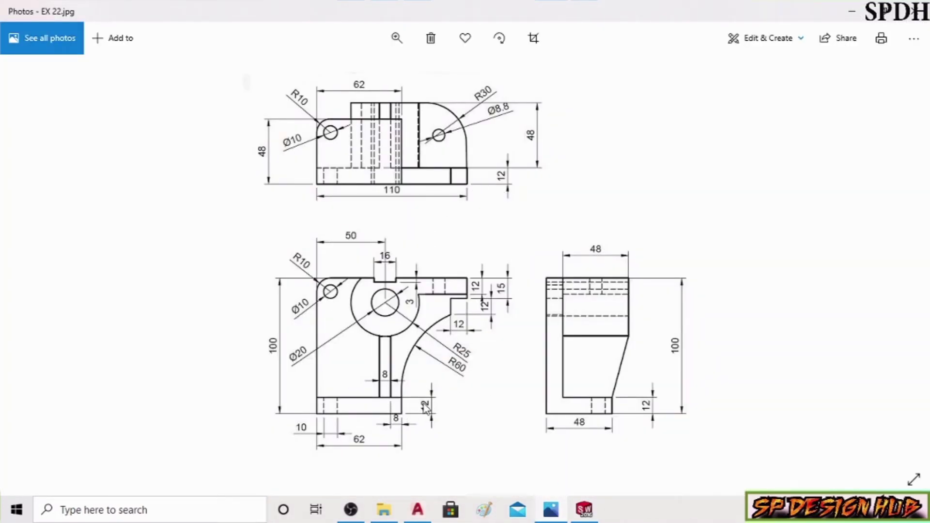
click(585, 509)
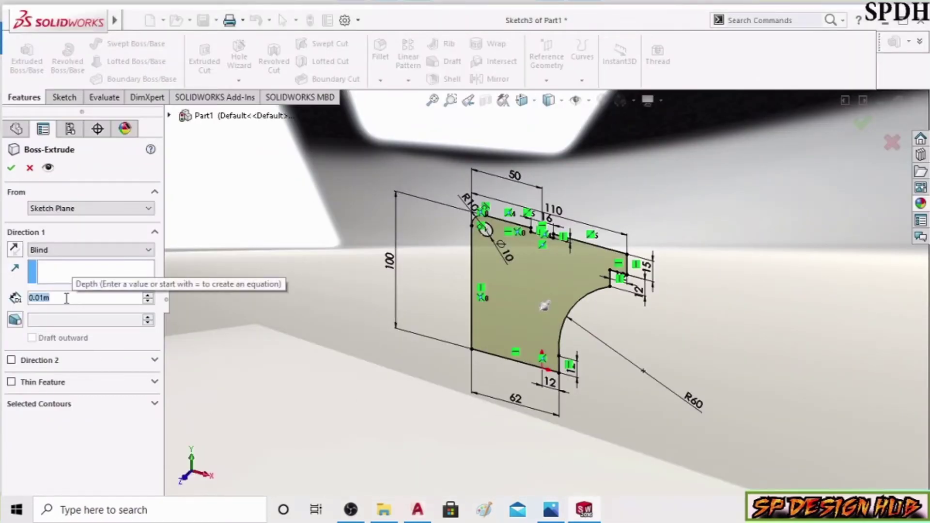
text(12)
key(Return)
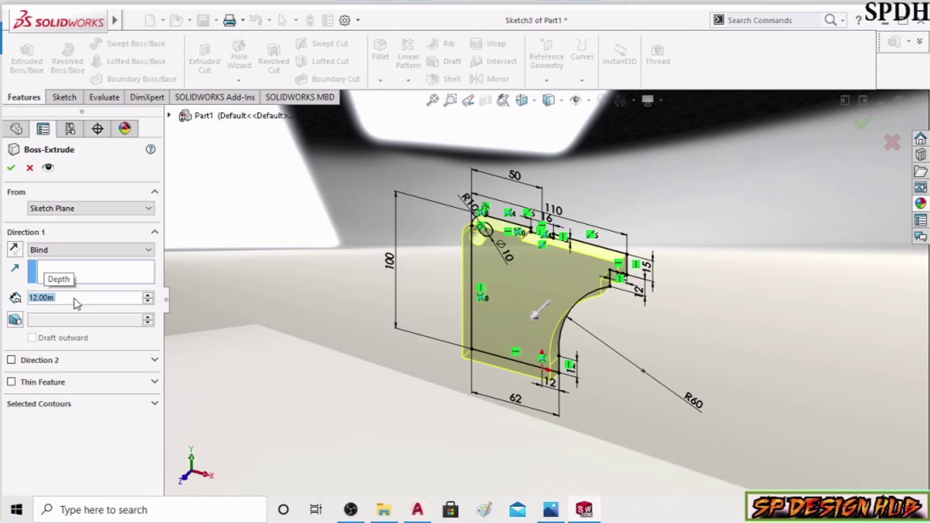
click(11, 168)
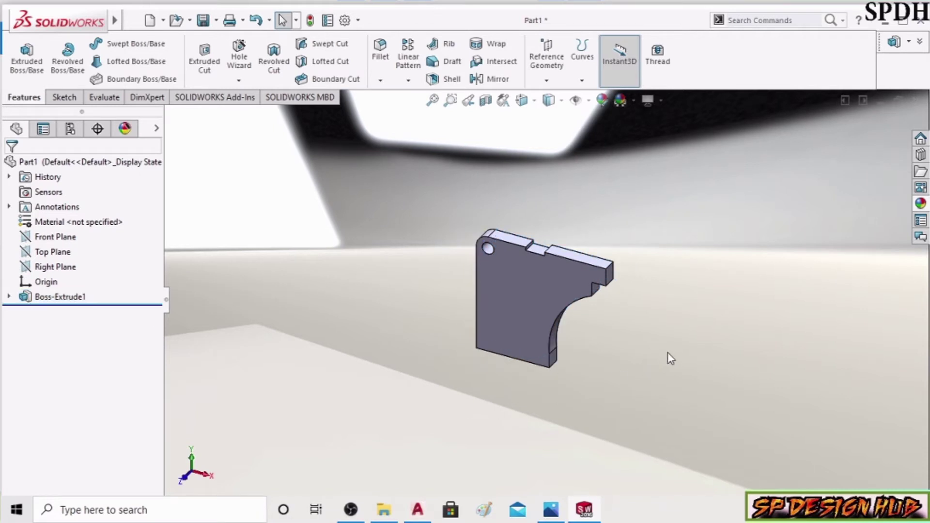
Create Plane1 as a reference plane offset 48 mm from the plate's front face
middle_drag(667, 353, 545, 261)
click(545, 261)
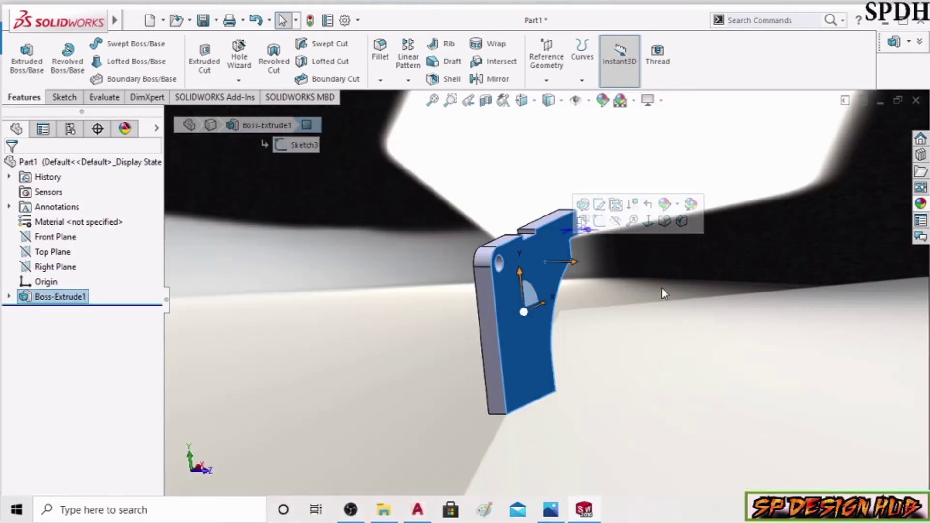
click(560, 86)
click(580, 145)
text(48)
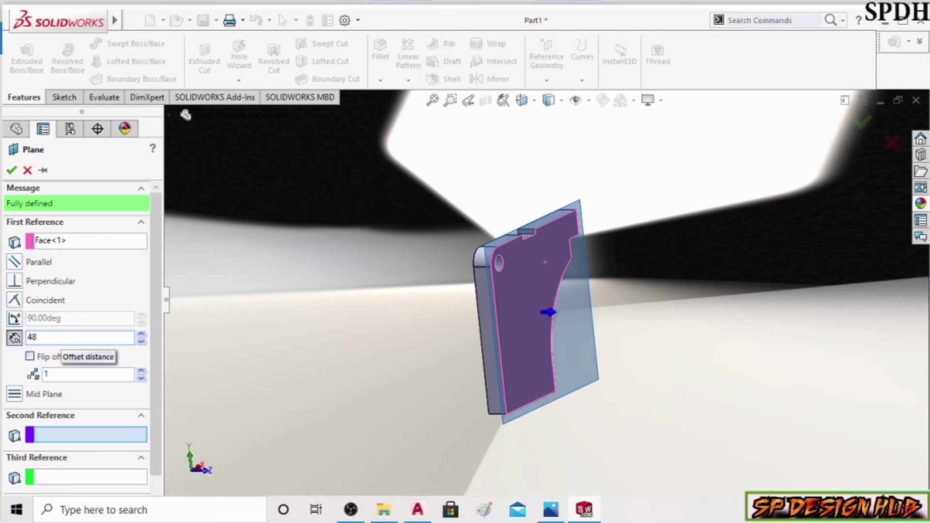
key(Return)
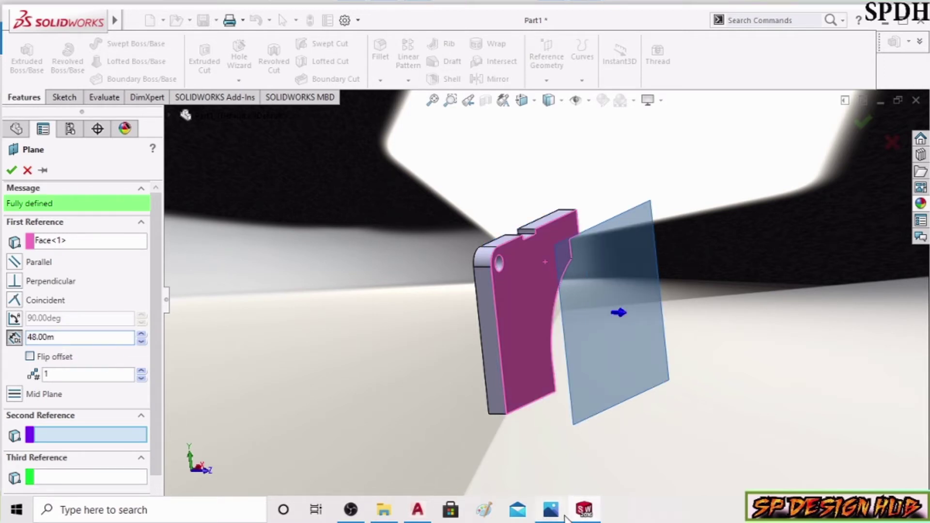
click(565, 517)
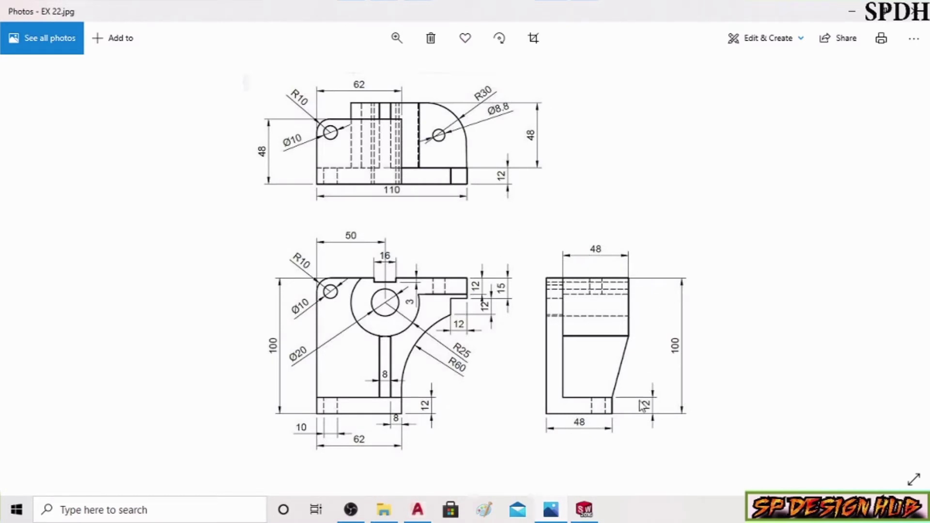
click(589, 508)
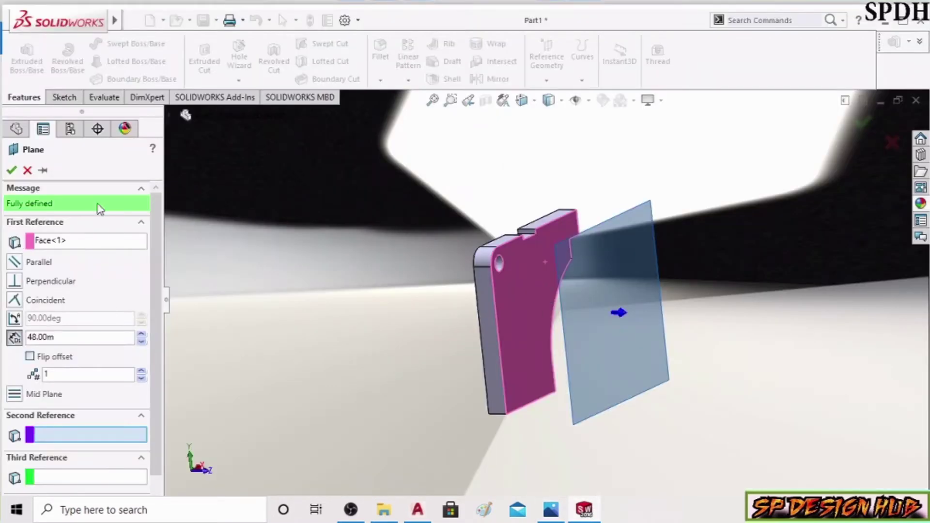
click(11, 171)
right_click(440, 214)
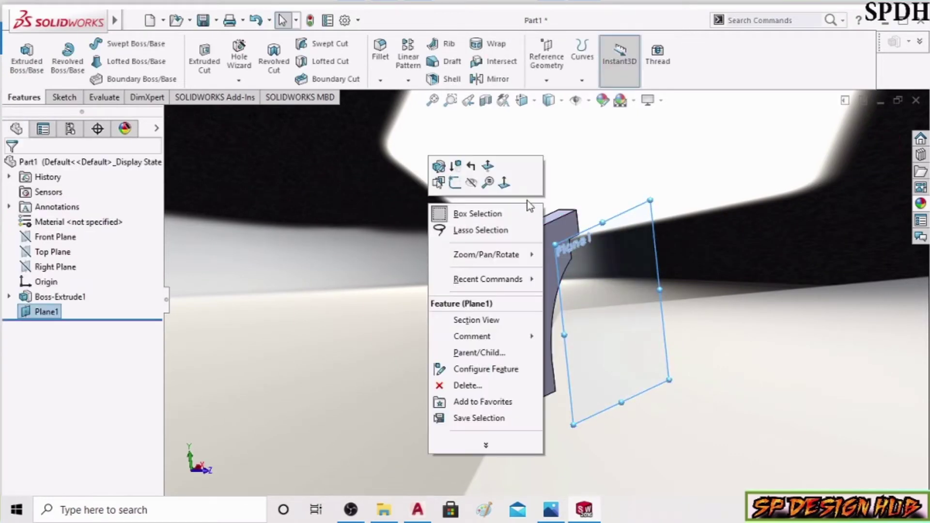
Start a sketch on Plane1, viewed normal to it, with a large circle below the top slot
click(512, 183)
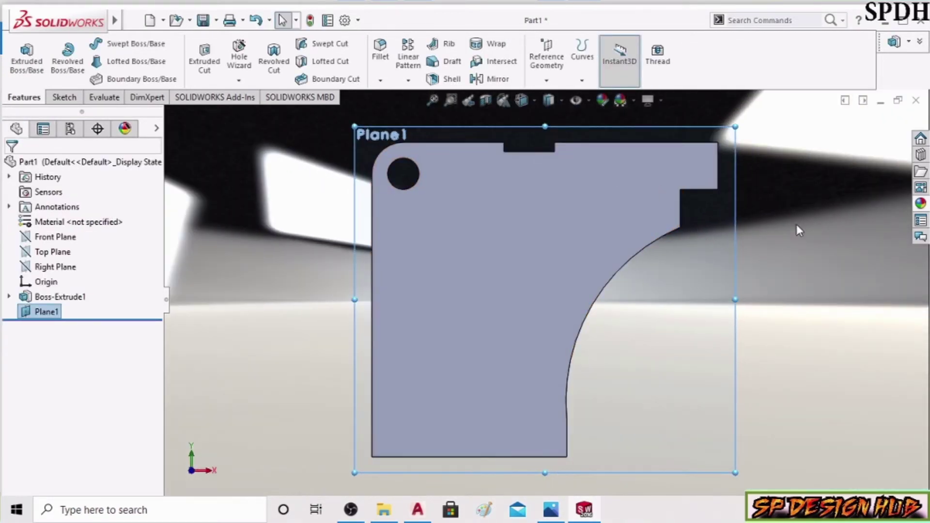
right_click(804, 207)
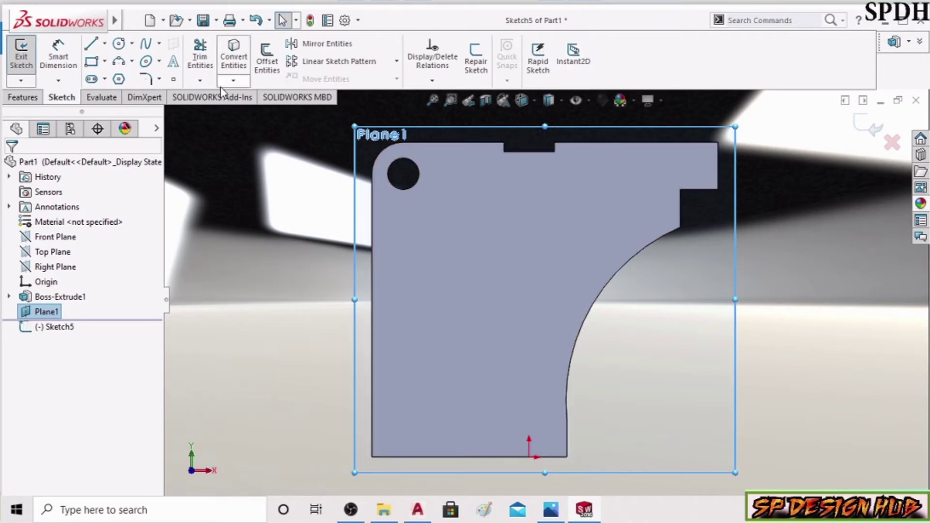
click(118, 44)
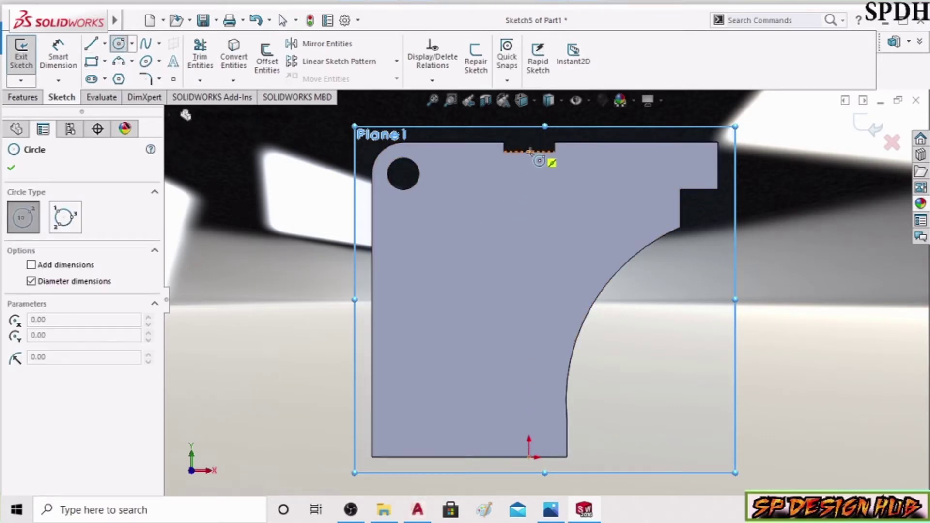
scroll(530, 157, down, 2)
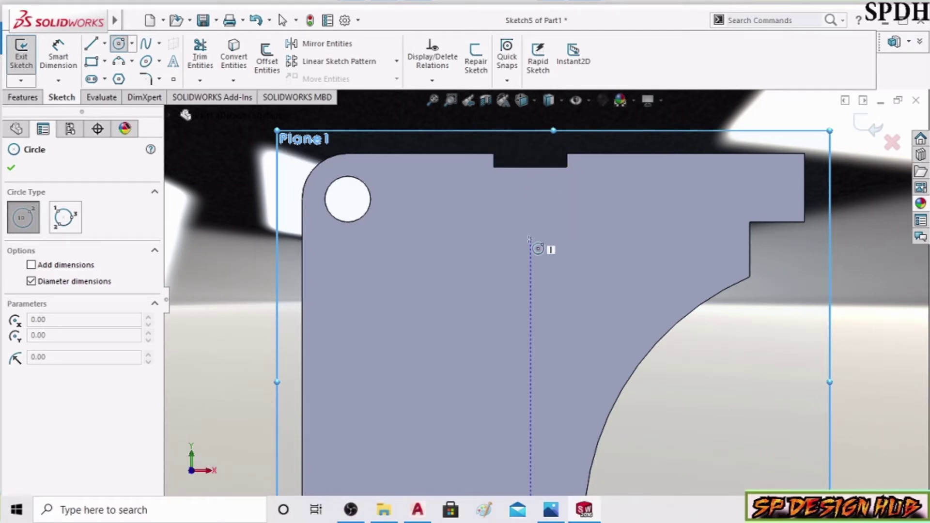
click(531, 265)
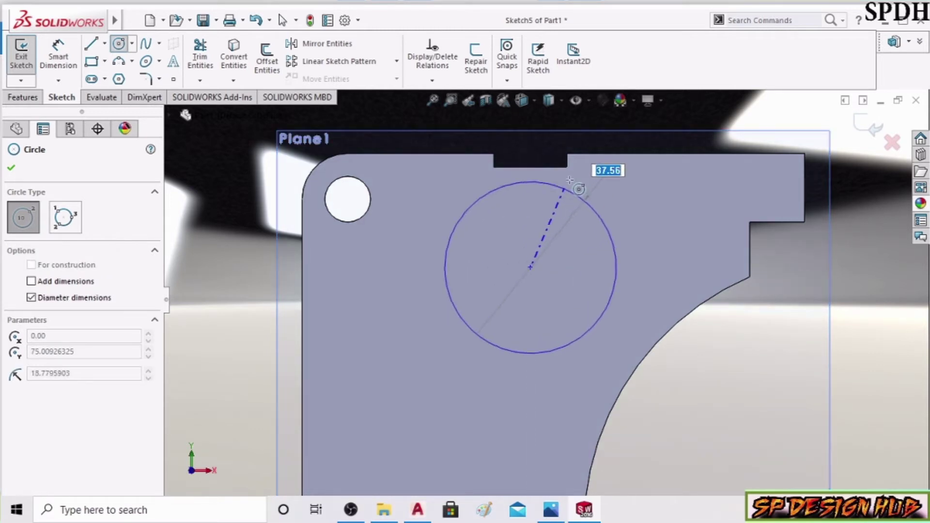
click(615, 155)
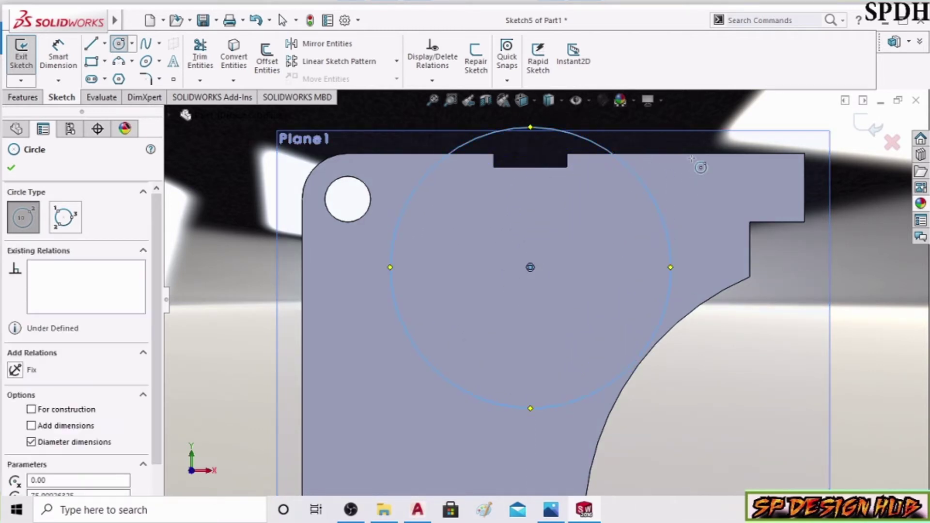
right_click(685, 140)
click(706, 152)
Pick the large circle's centre point as the anchor for a second circle
scroll(541, 297, up, 3)
scroll(638, 129, down, 3)
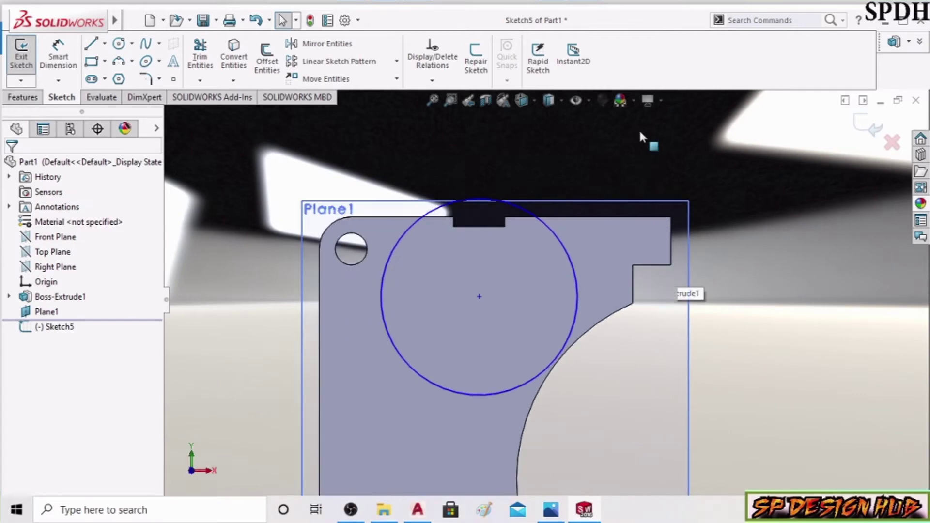
right_click(638, 129)
click(502, 160)
click(118, 44)
click(479, 298)
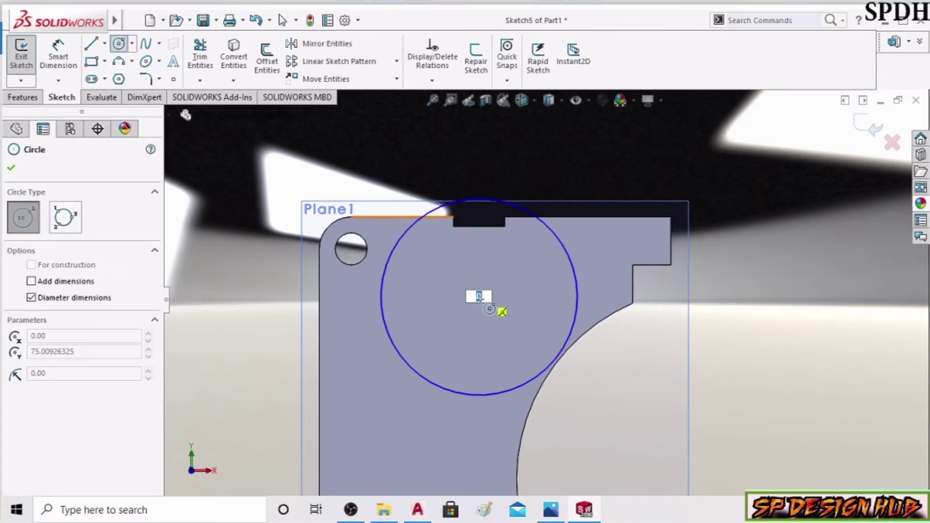
key(Escape)
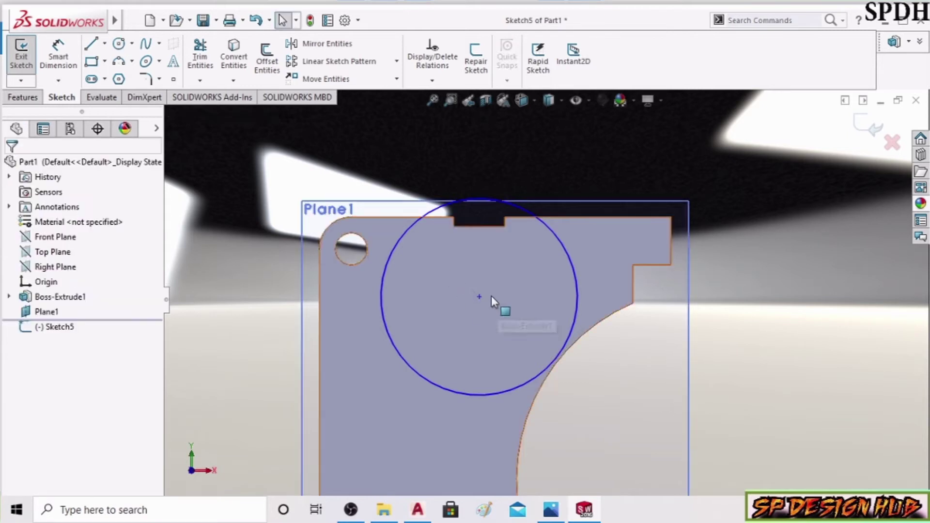
click(478, 297)
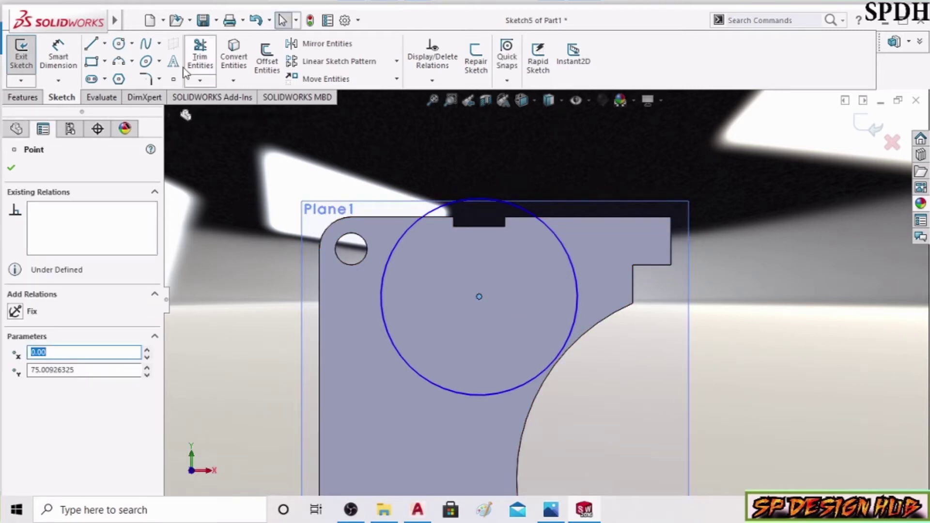
Draw a smaller circle concentric with the large one, then check the drawing's boss sizes
click(119, 43)
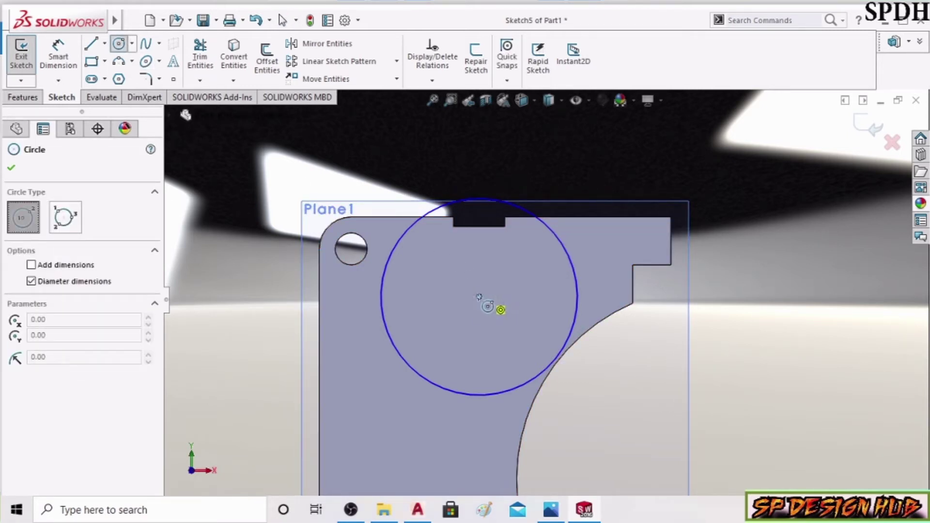
click(478, 296)
click(517, 302)
right_click(529, 259)
click(550, 271)
scroll(547, 296, up, 3)
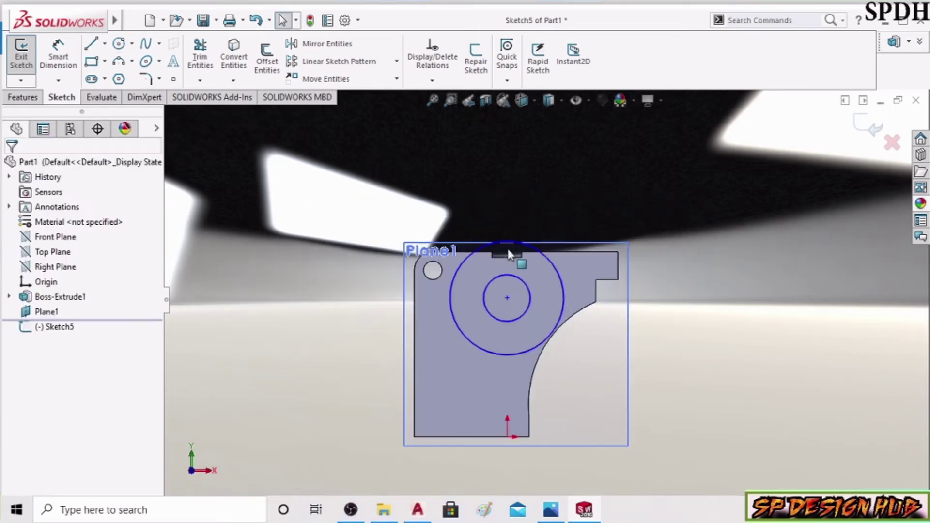
scroll(581, 318, down, 1)
click(58, 55)
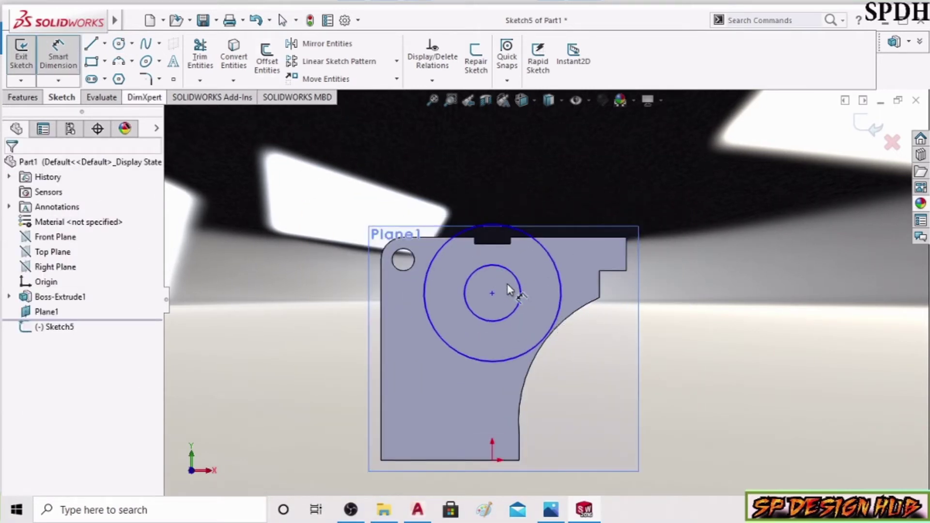
click(550, 496)
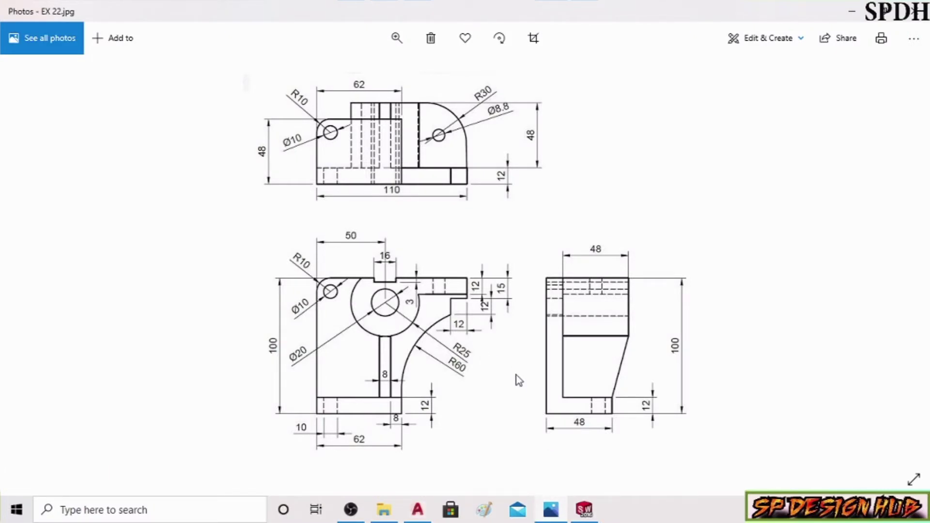
Dimension the inner circle to Ø20 and the outer circle to Ø50 (25*2)
click(585, 513)
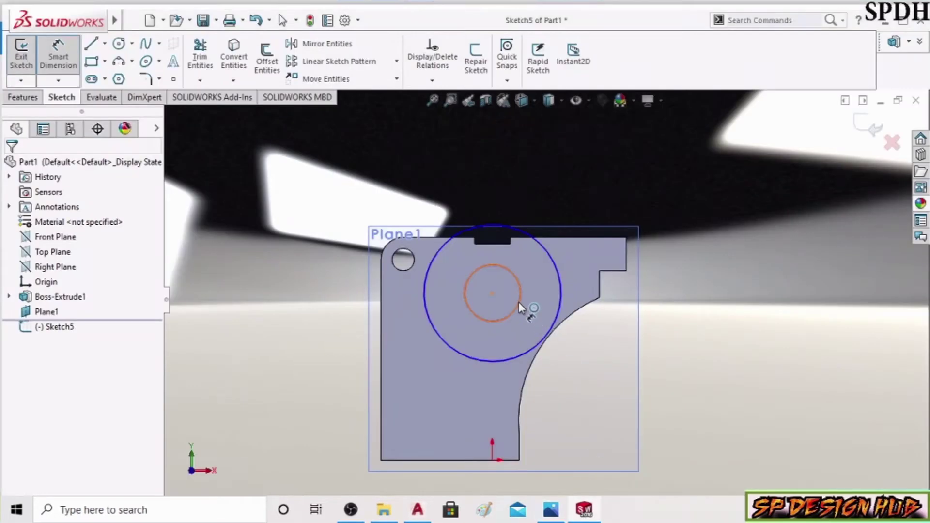
click(518, 302)
click(618, 339)
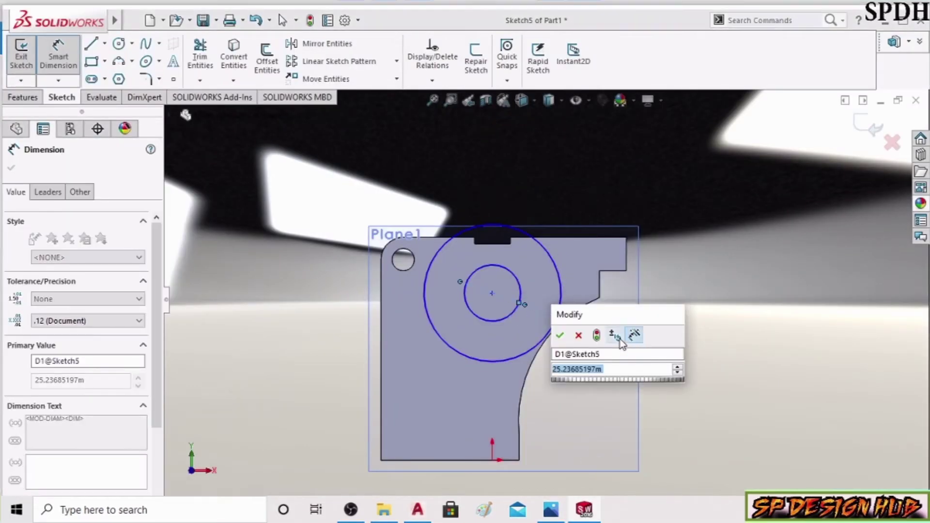
text(20)
key(Return)
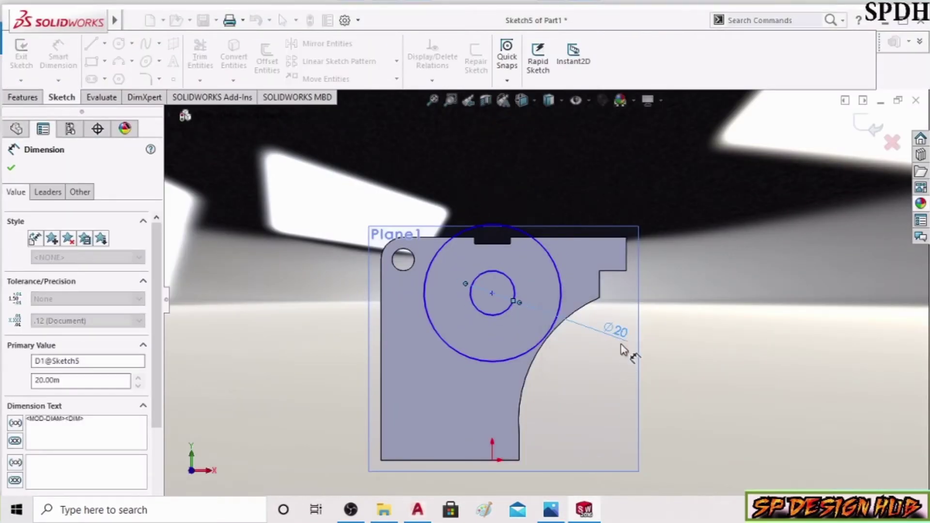
click(685, 286)
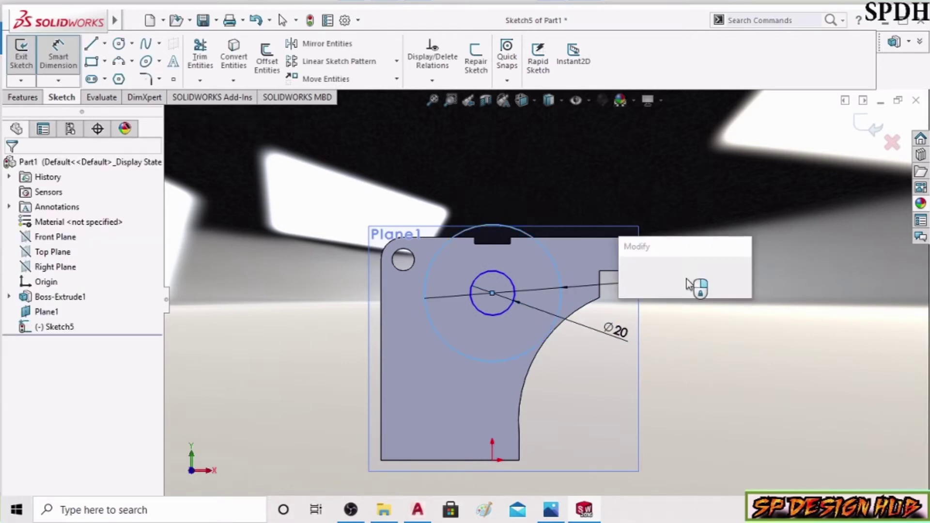
text(25)
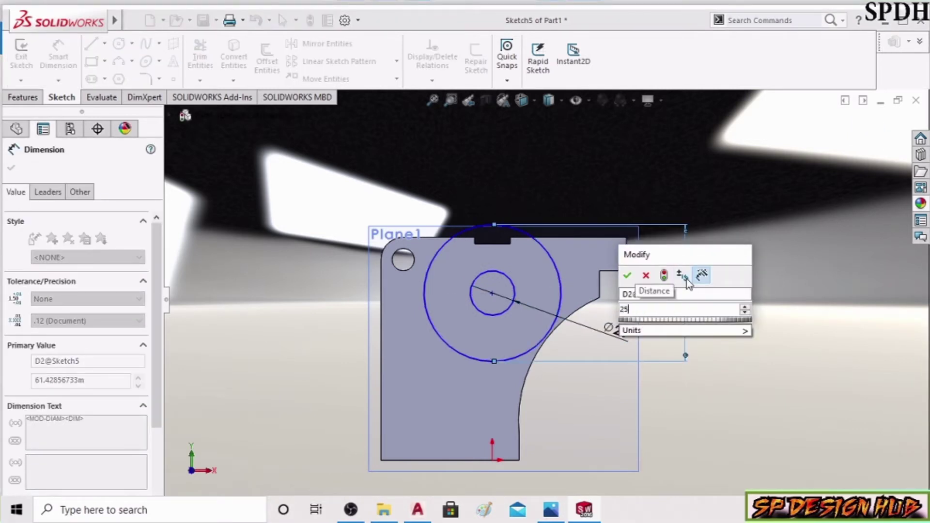
text(*2)
key(Return)
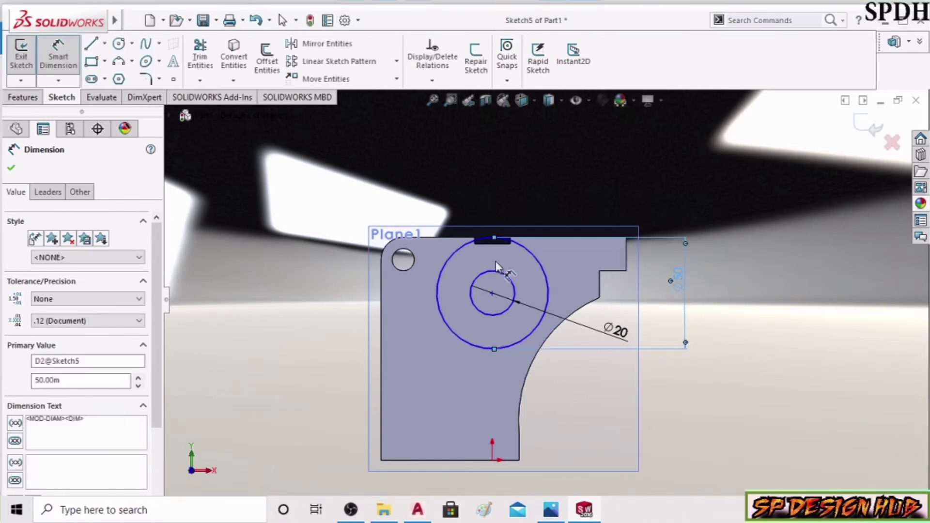
Set the circles' centre 15 mm below the part's top edge
scroll(495, 261, down, 2)
scroll(531, 275, down, 1)
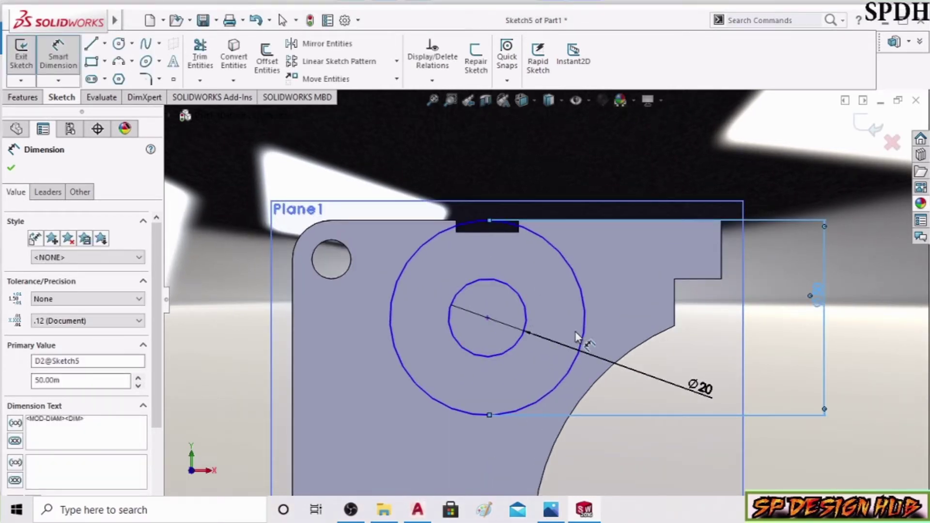
scroll(542, 310, up, 1)
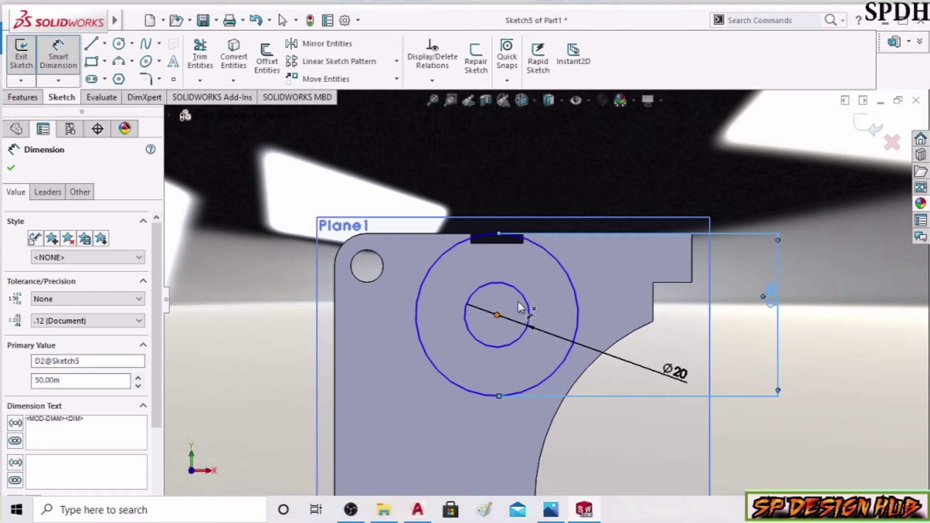
click(497, 315)
click(558, 237)
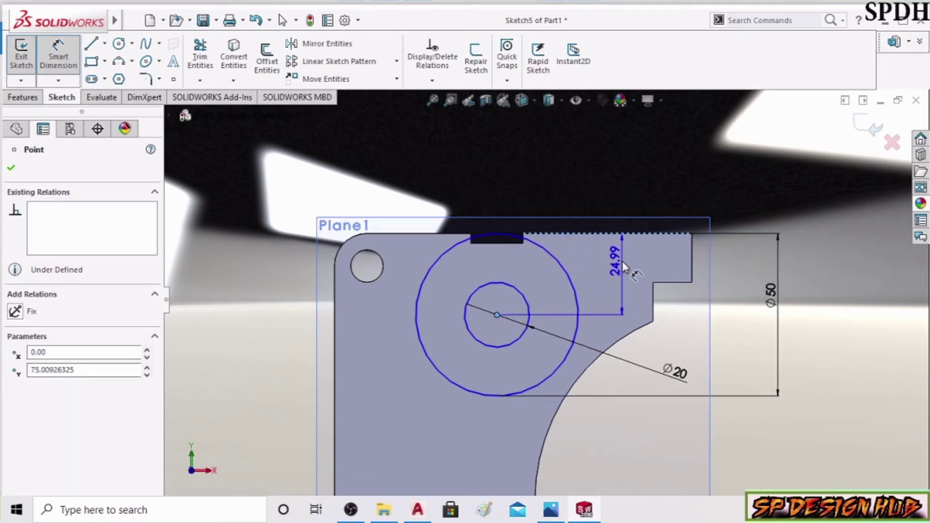
click(621, 266)
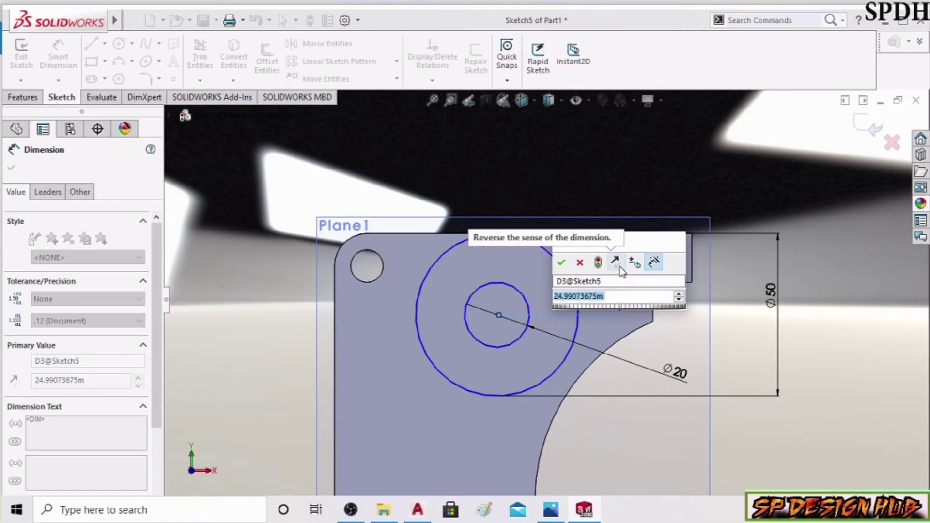
text(15)
key(Return)
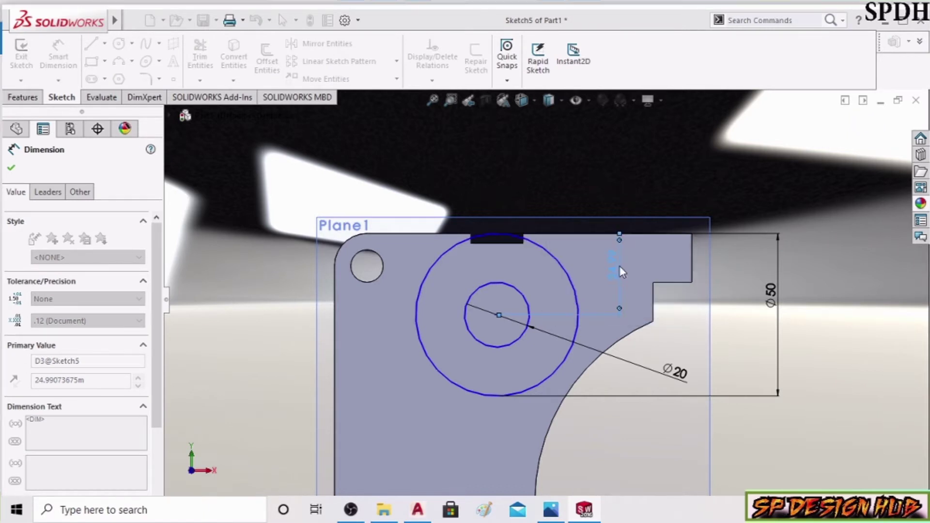
scroll(567, 280, down, 1)
scroll(575, 284, up, 2)
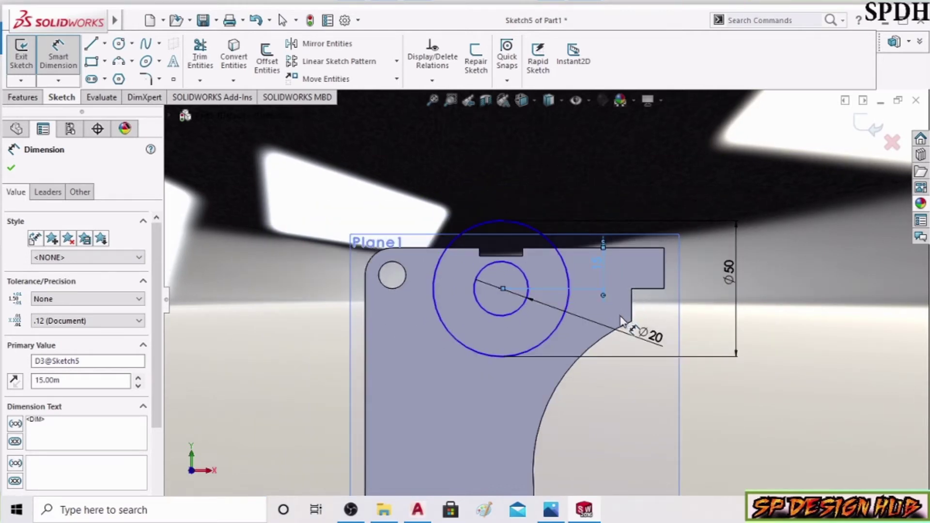
Draw the top notch outline as a line chain from the outer circle's top
click(95, 46)
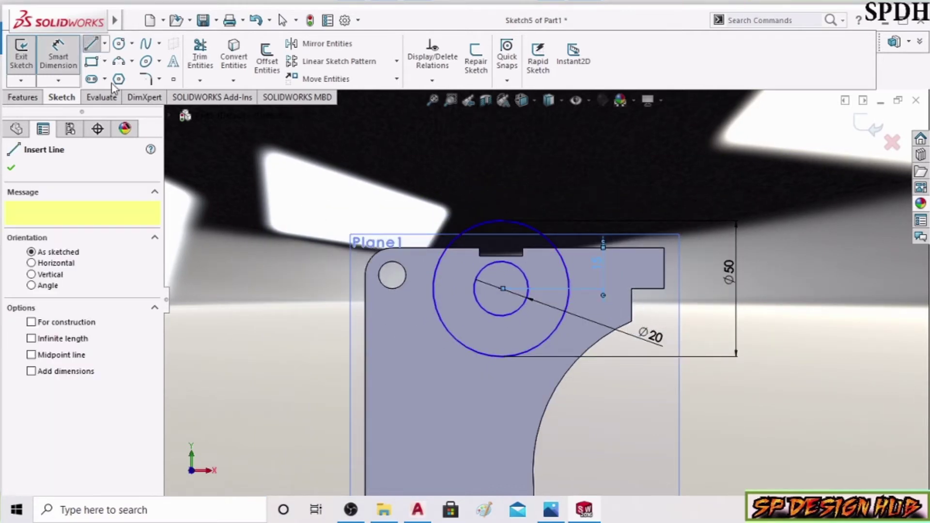
click(444, 248)
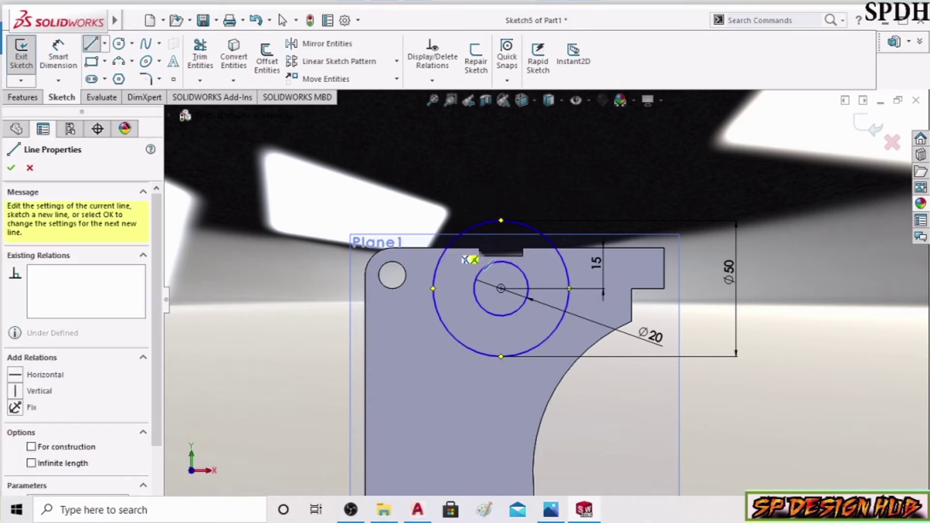
click(479, 247)
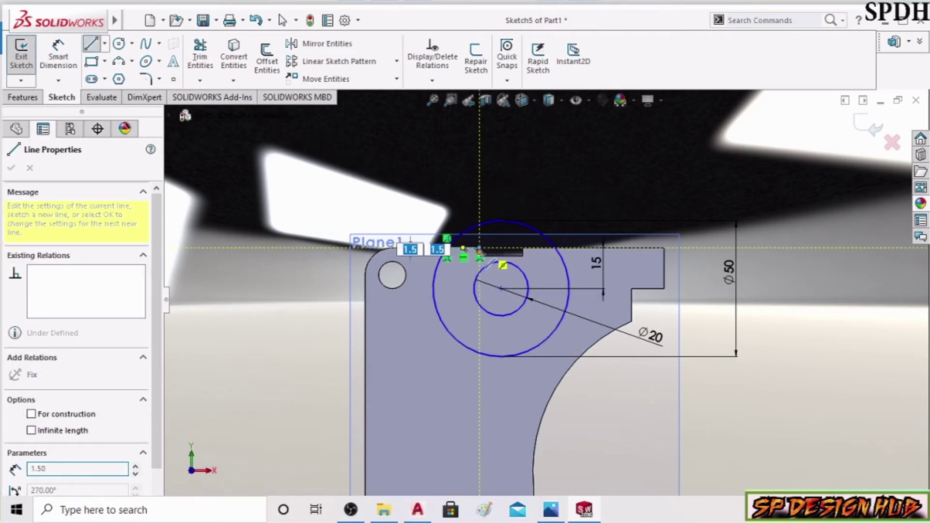
scroll(482, 248, down, 2)
scroll(485, 258, down, 2)
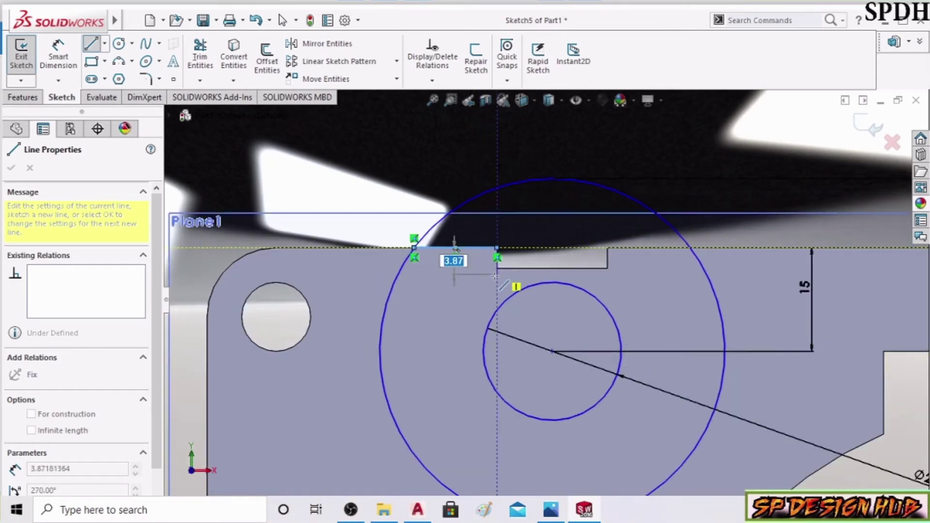
click(497, 268)
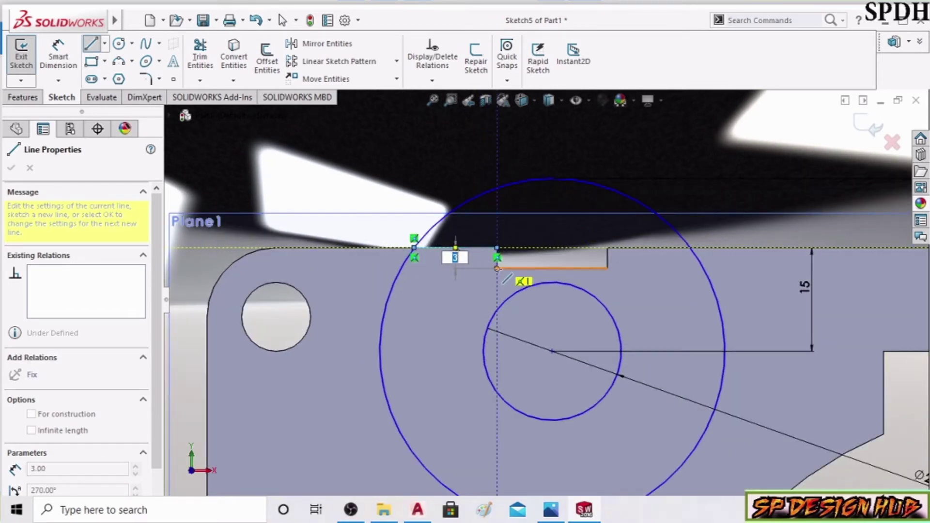
text(16)
click(608, 267)
click(607, 248)
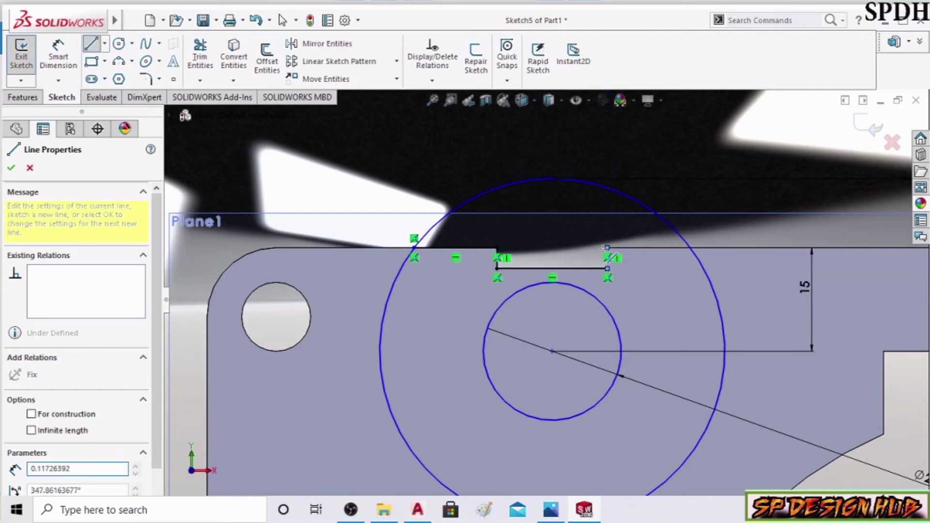
Extend the outline to the arm's right end and back along its underside to the circle
scroll(547, 276, up, 3)
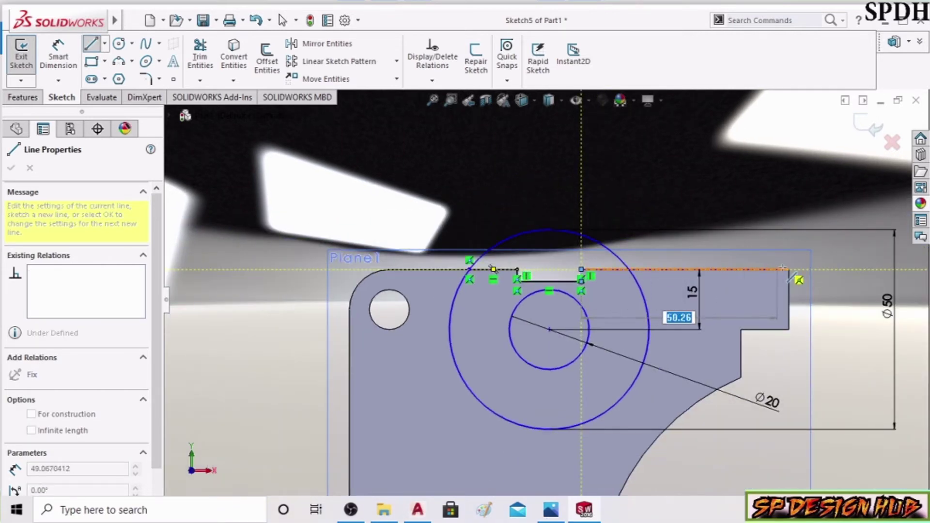
click(789, 268)
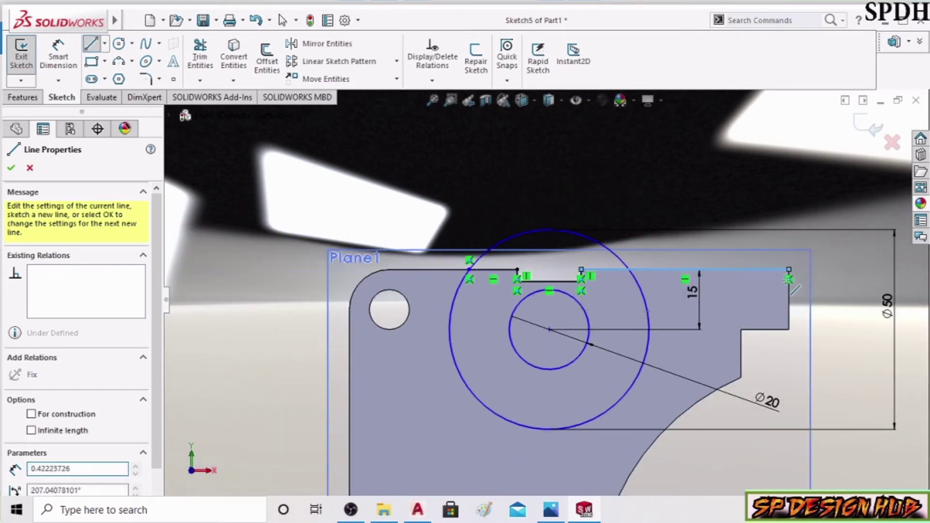
click(788, 308)
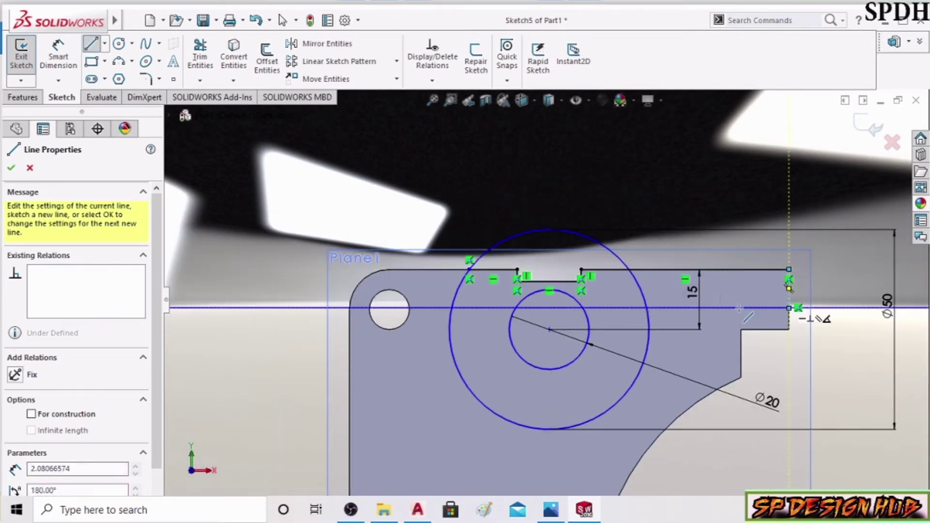
click(647, 308)
right_click(678, 179)
click(691, 192)
key(Escape)
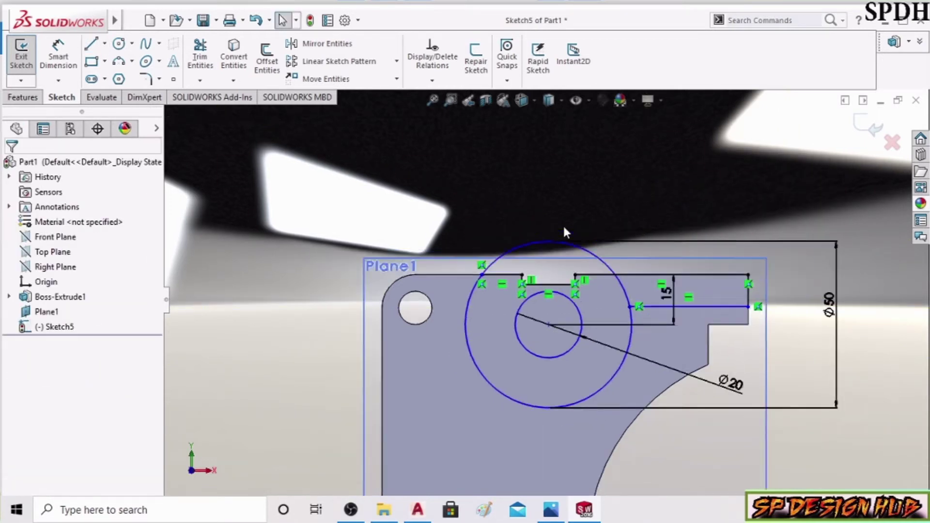
scroll(728, 313, up, 2)
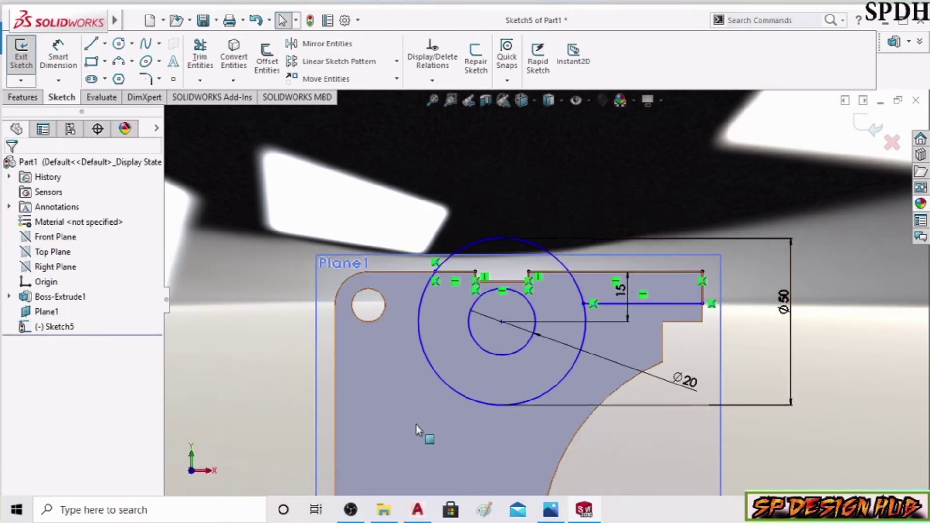
Check the EX 22 drawing and dimension the arm height to 12 mm
click(551, 509)
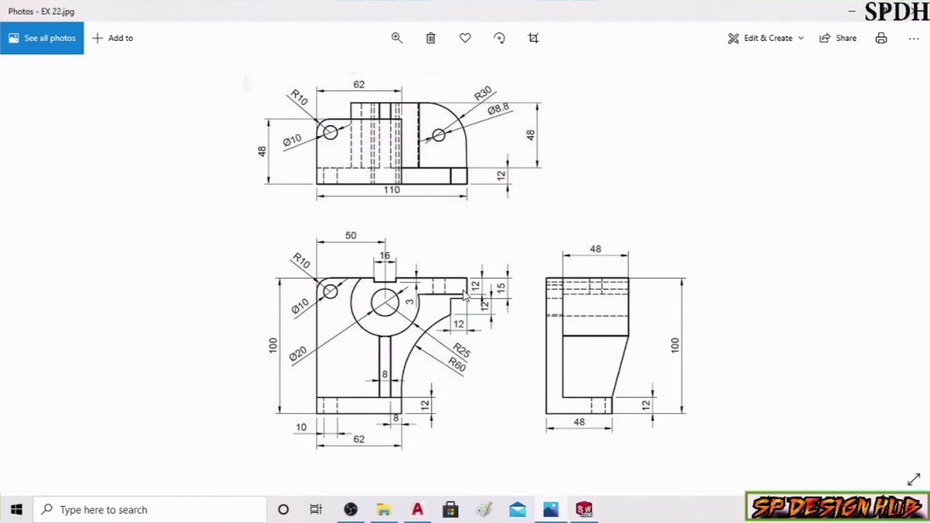
click(583, 507)
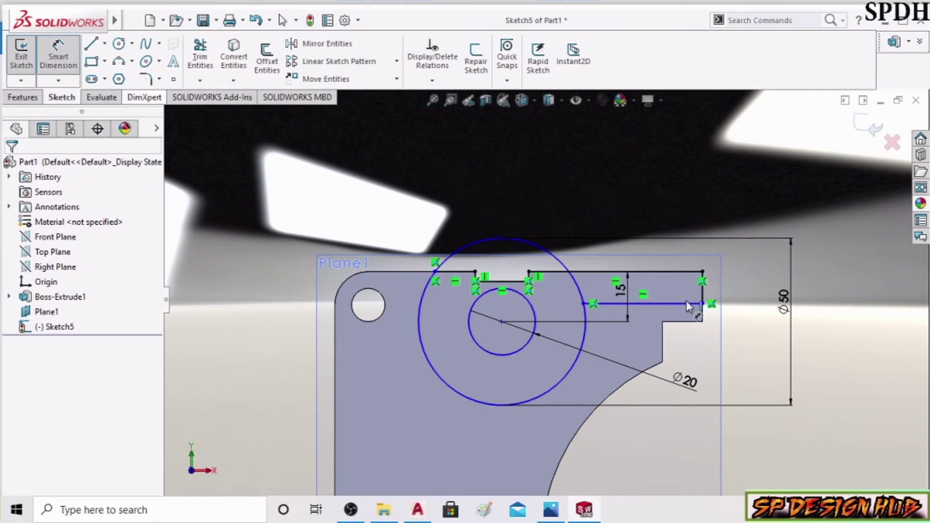
scroll(702, 288, down, 1)
scroll(688, 296, down, 3)
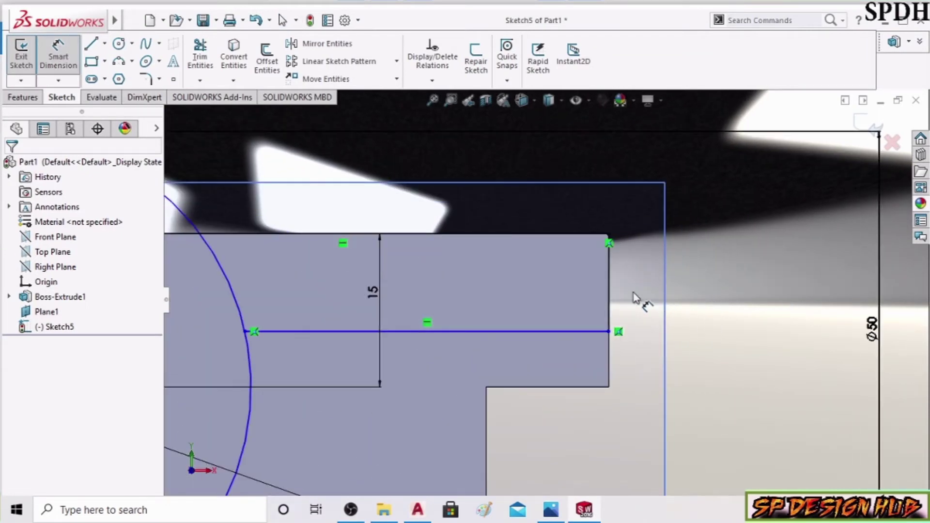
click(610, 267)
click(728, 279)
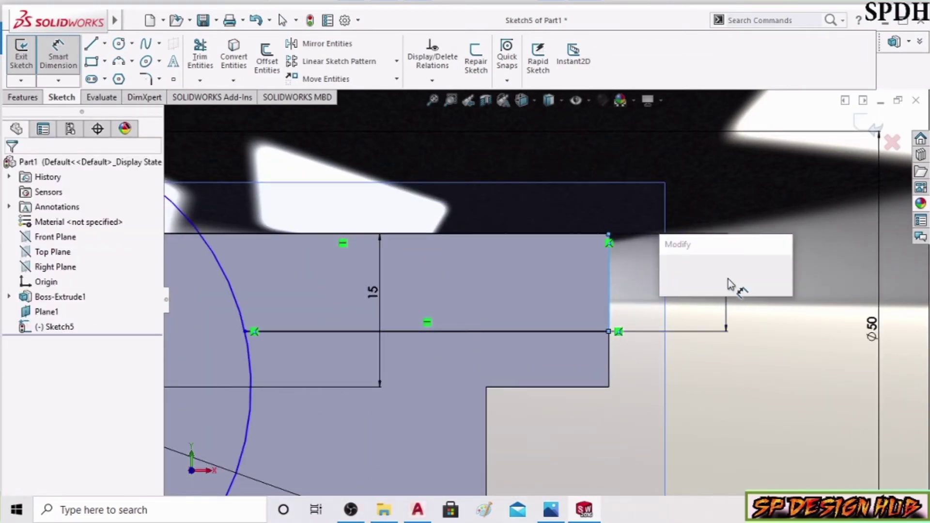
text(12)
key(Return)
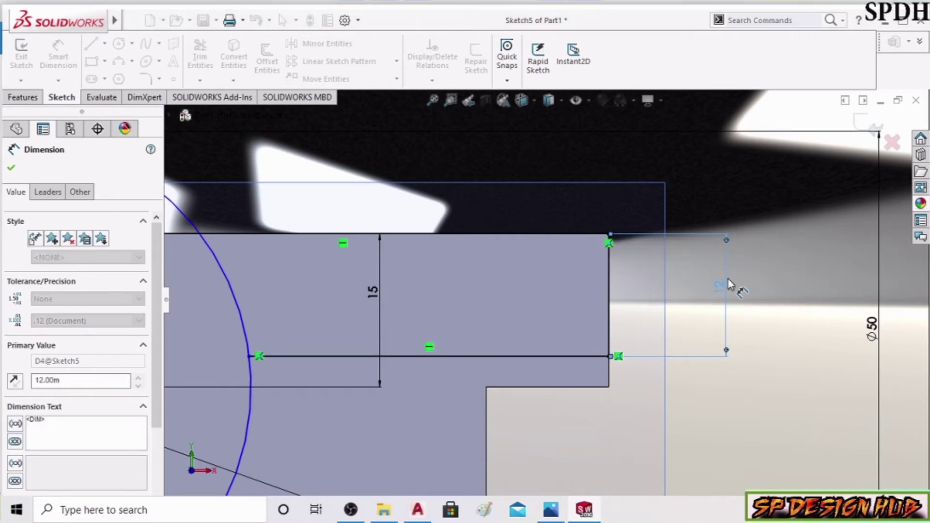
scroll(668, 325, up, 3)
scroll(428, 343, down, 2)
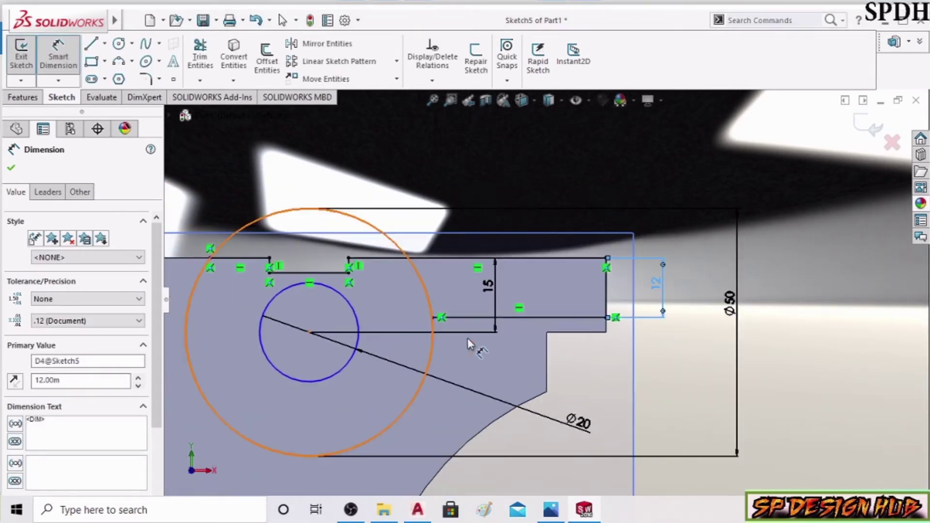
scroll(516, 339, up, 2)
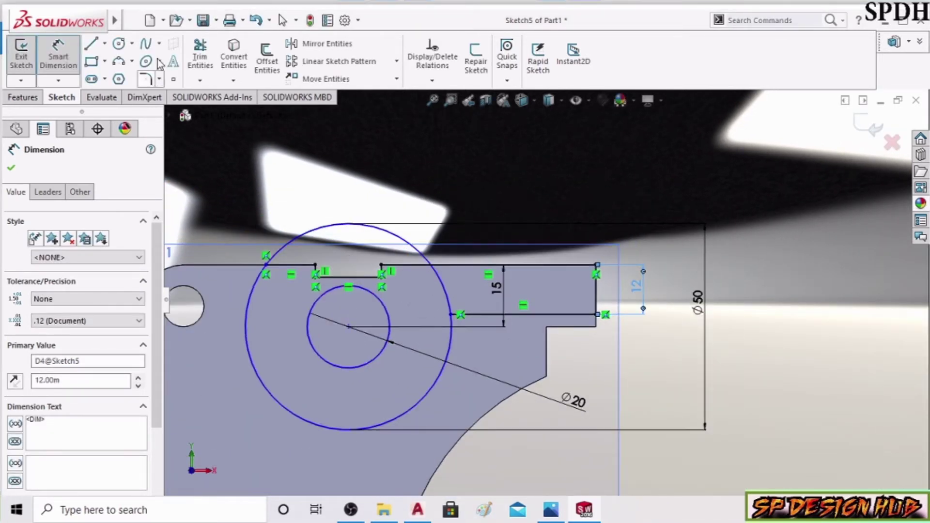
Power-trim the Ø50 circle to an arc and remove the line pieces inside it
click(200, 56)
click(456, 298)
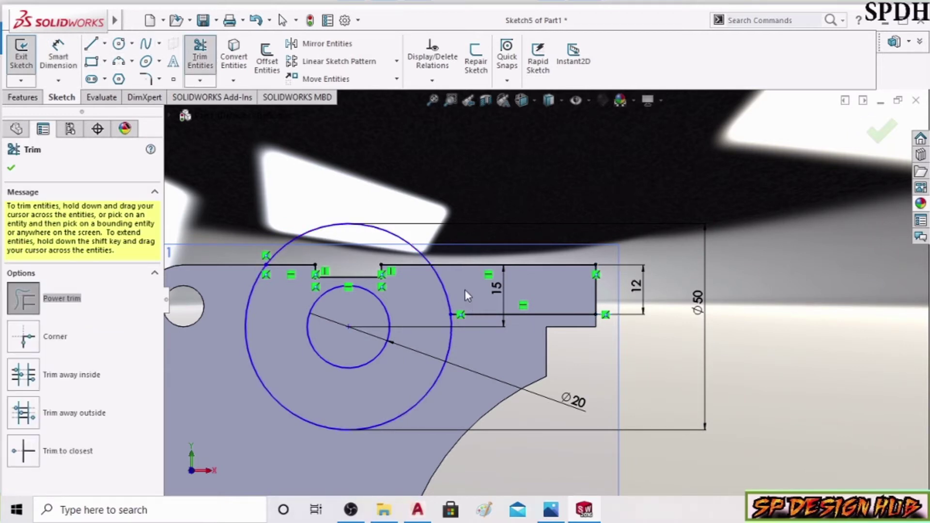
drag(391, 224, 320, 237)
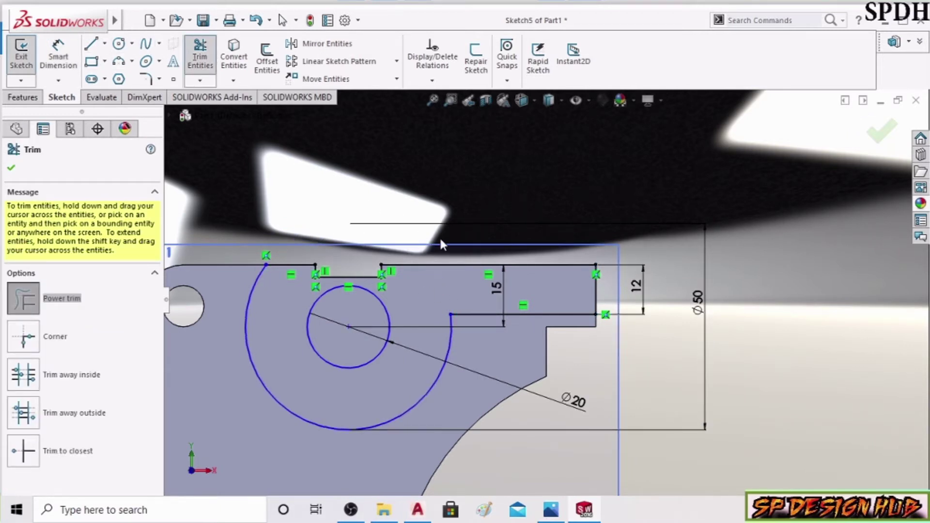
scroll(458, 256, up, 3)
scroll(475, 305, down, 2)
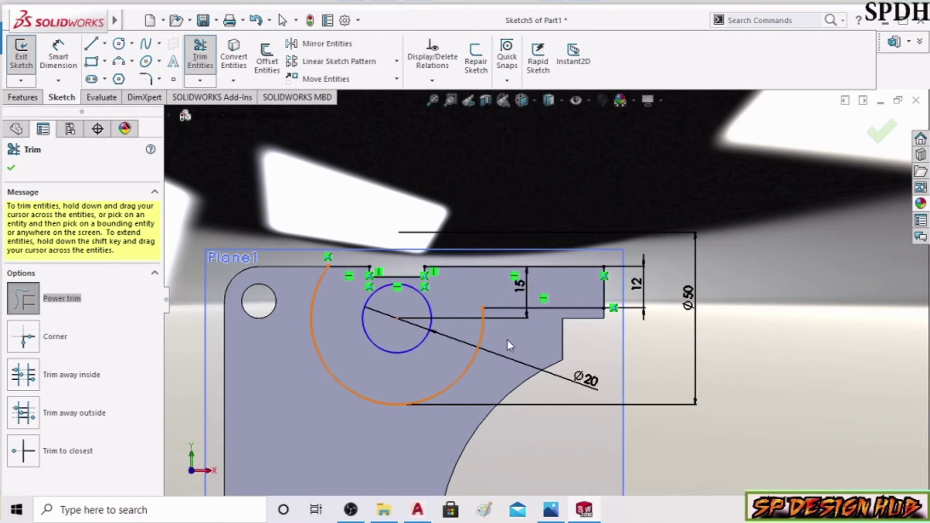
drag(508, 345, 494, 384)
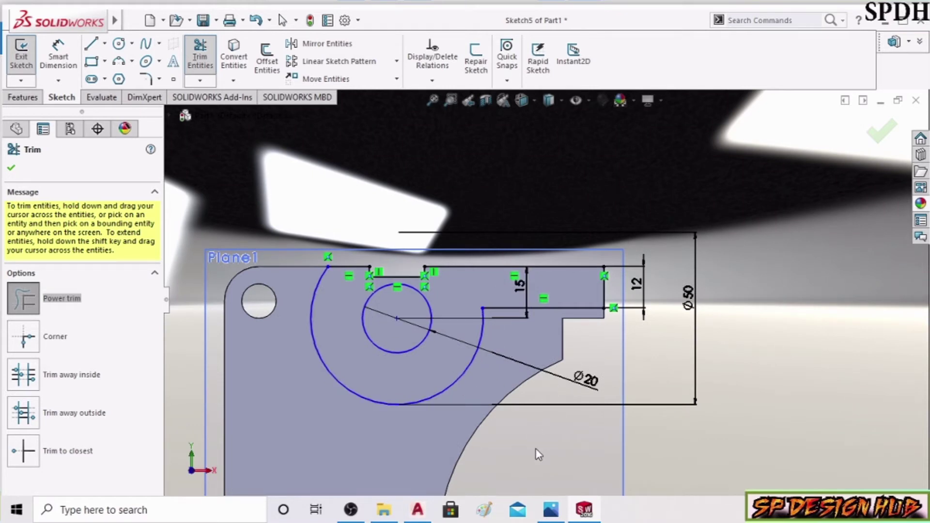
Compare the trimmed sketch with the EX 22 drawing and orbit the view to an angle
click(552, 512)
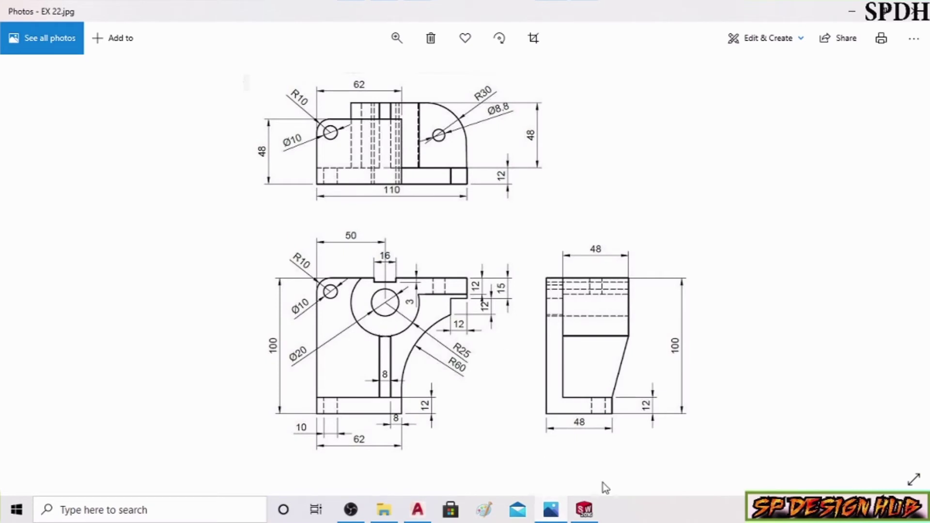
click(584, 509)
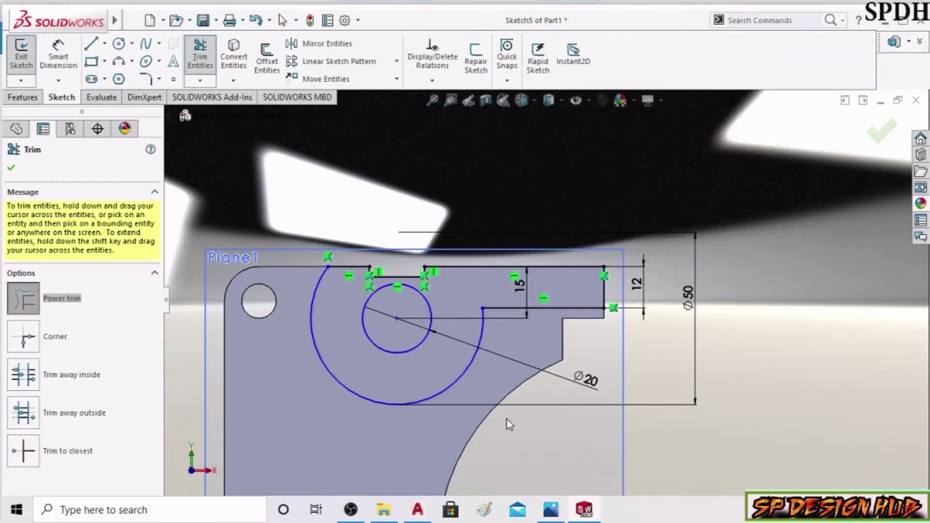
click(551, 512)
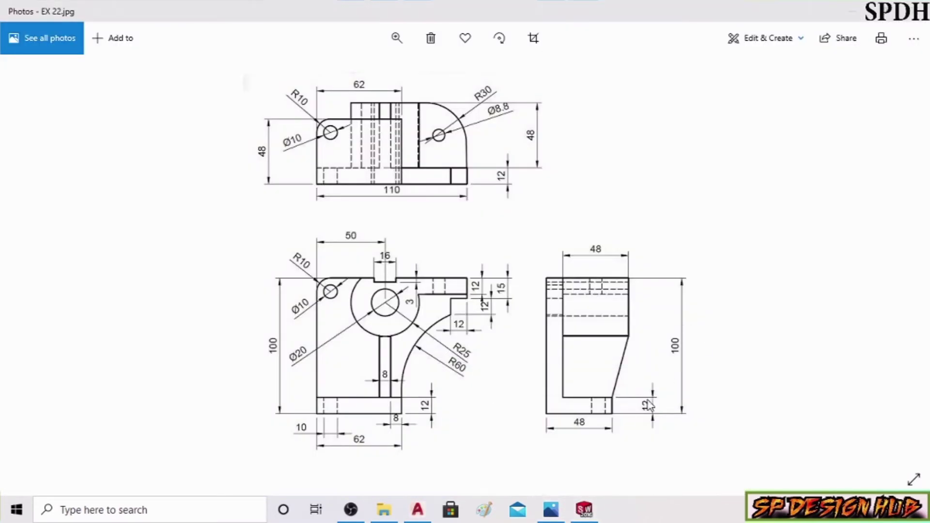
click(556, 518)
scroll(647, 343, down, 2)
scroll(688, 346, down, 2)
scroll(689, 334, down, 2)
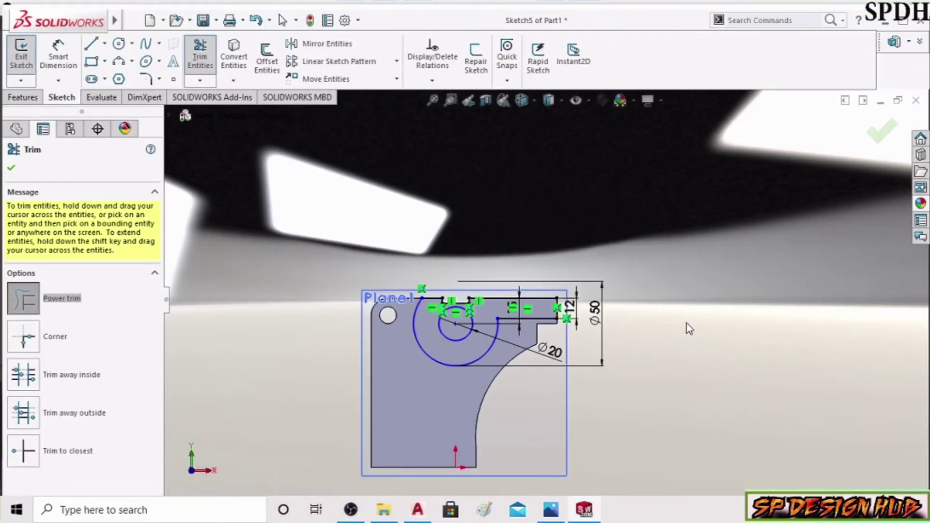
mouse_move(689, 328)
middle_down()
mouse_move(629, 336)
mouse_move(666, 343)
middle_up()
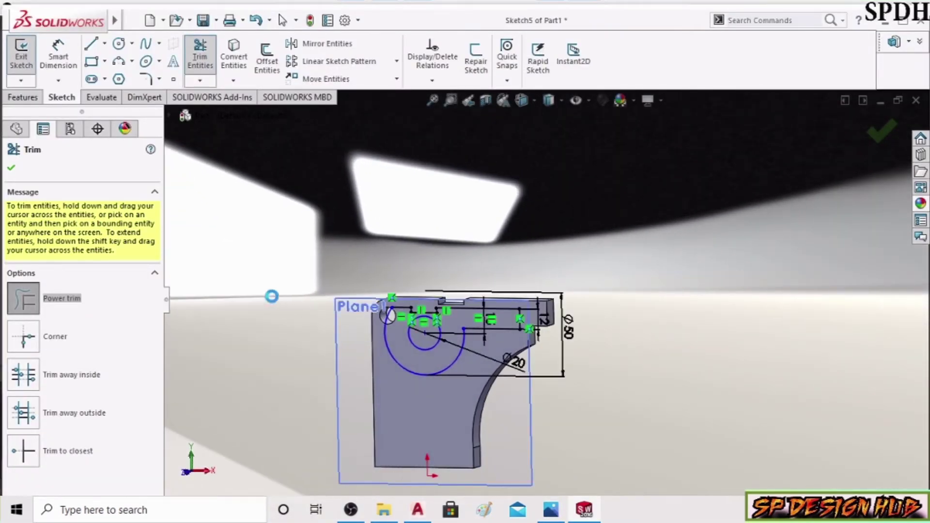
Extrude Sketch5, direction flipped, Up To Next as Boss-Extrude2
click(11, 167)
click(24, 97)
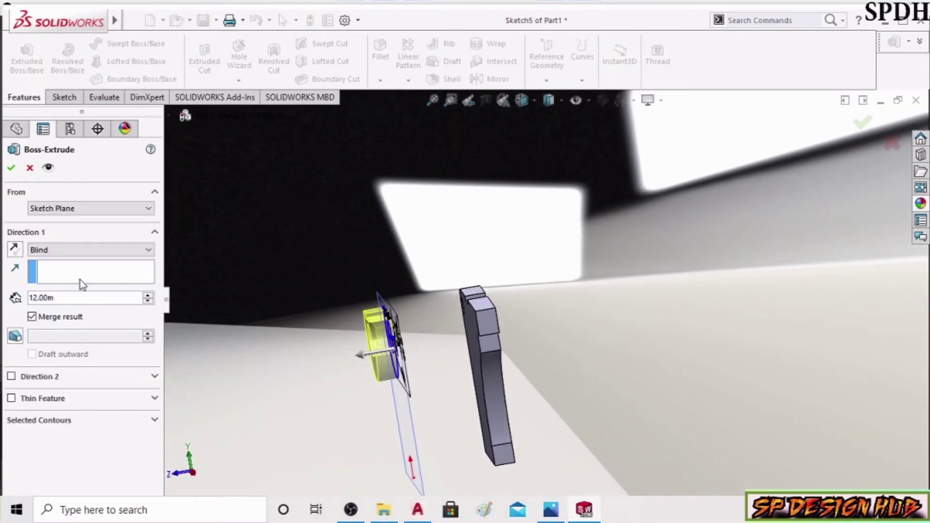
click(14, 250)
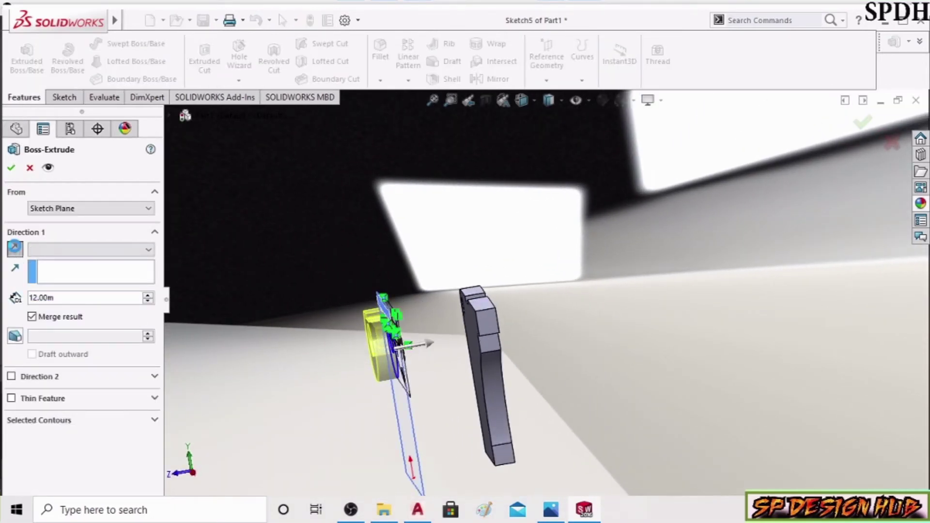
click(57, 248)
click(72, 280)
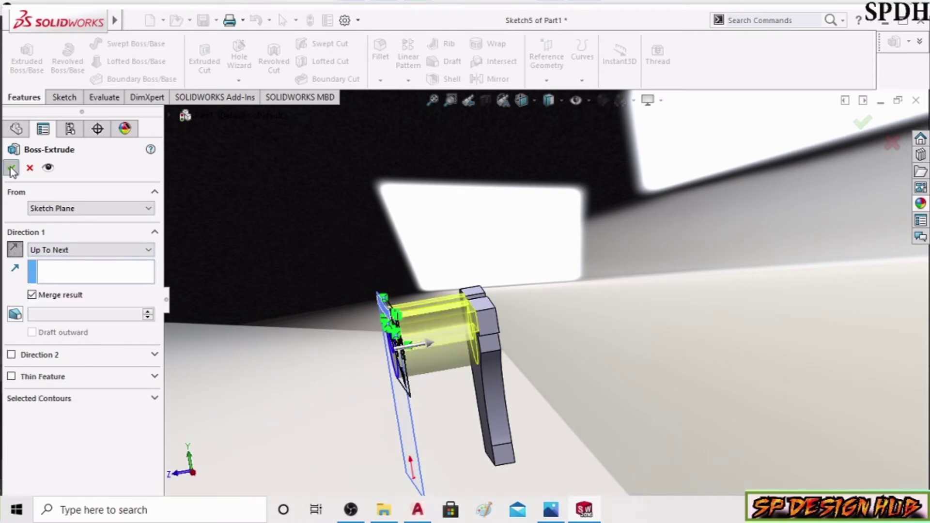
right_click(650, 400)
mouse_move(689, 413)
middle_down()
mouse_move(712, 372)
mouse_move(800, 378)
mouse_move(785, 366)
middle_up()
Hide Plane1 and sketch a circle on the boss's end face matching its round edge
click(558, 361)
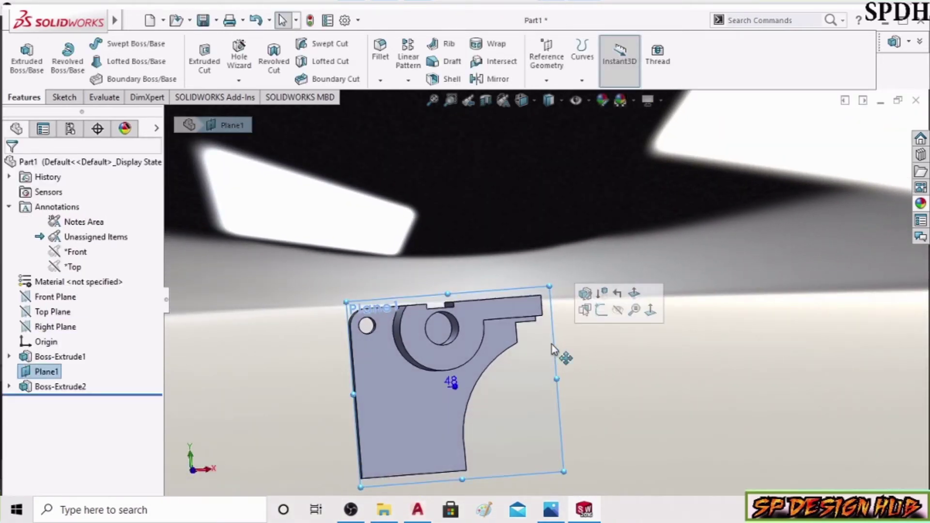
click(617, 315)
click(444, 325)
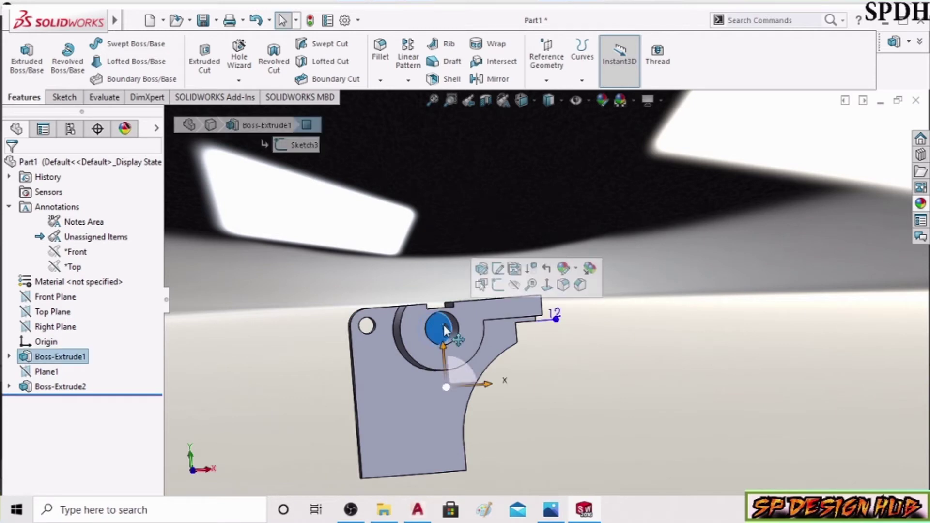
click(546, 285)
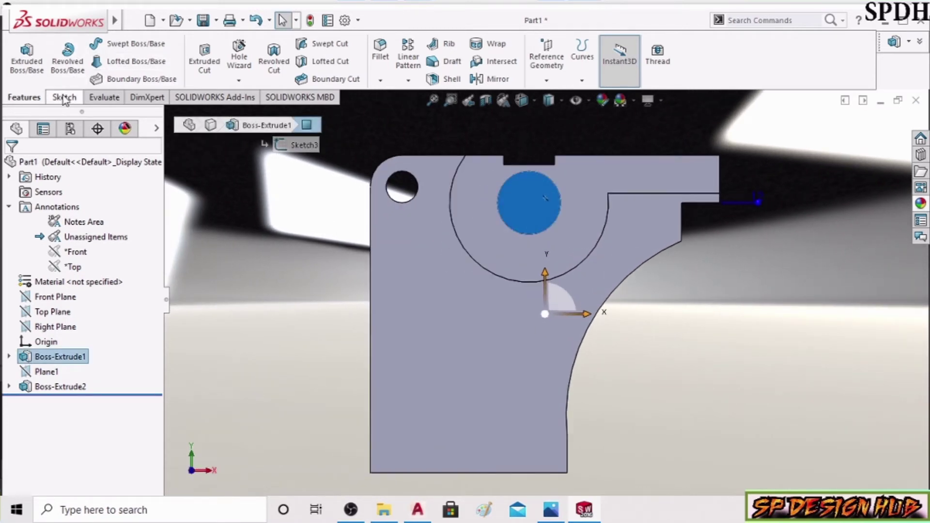
click(65, 97)
click(118, 43)
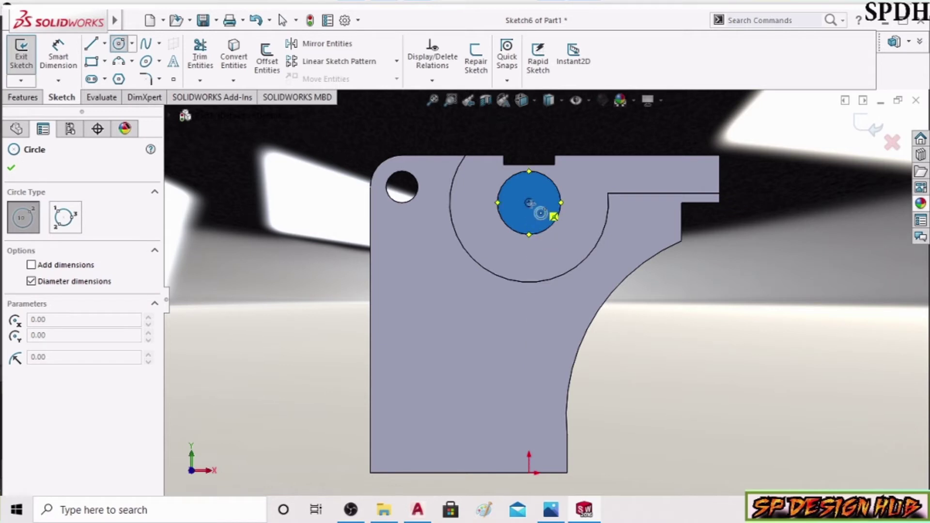
click(529, 202)
click(529, 234)
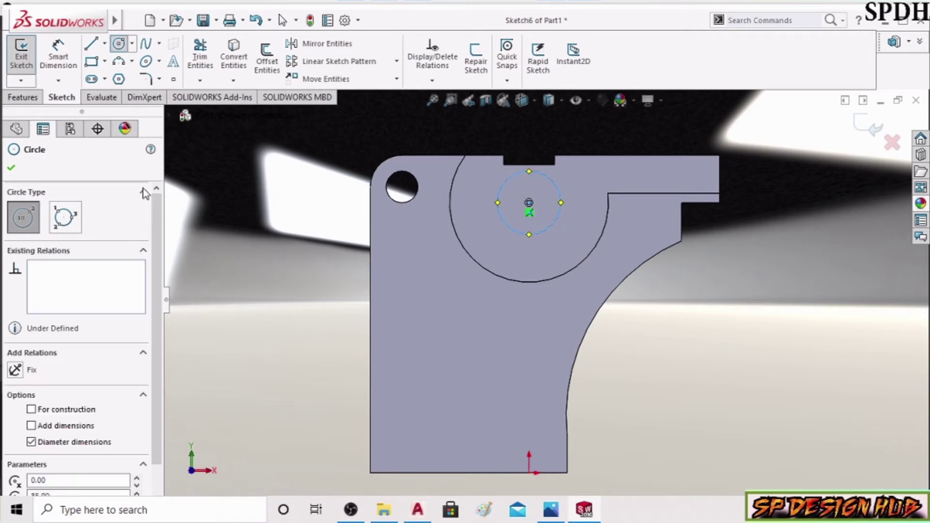
click(12, 169)
Cut the circle Up To Next through the boss as Cut-Extrude1
click(22, 97)
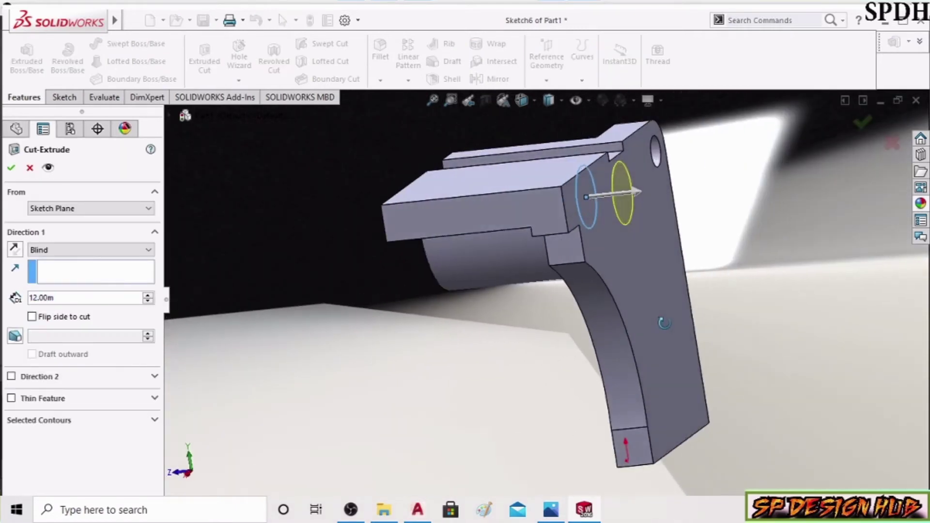
click(63, 249)
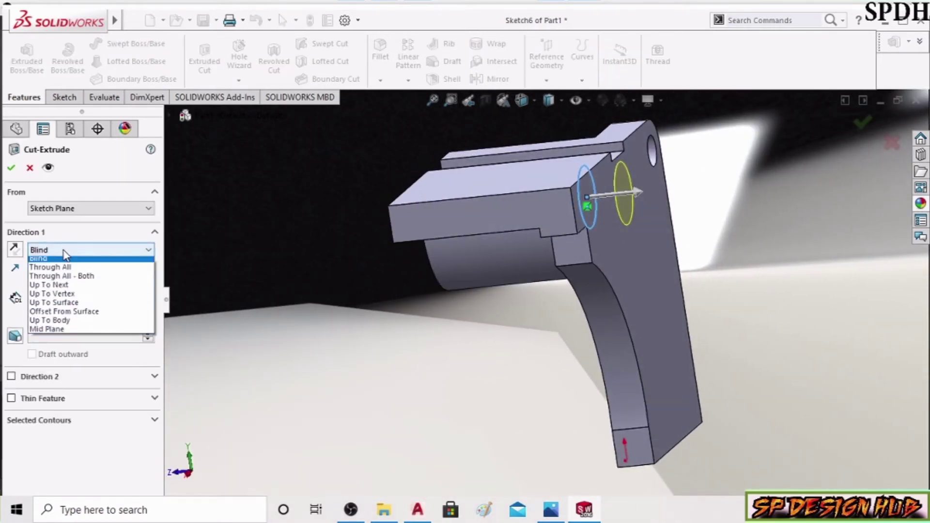
click(73, 290)
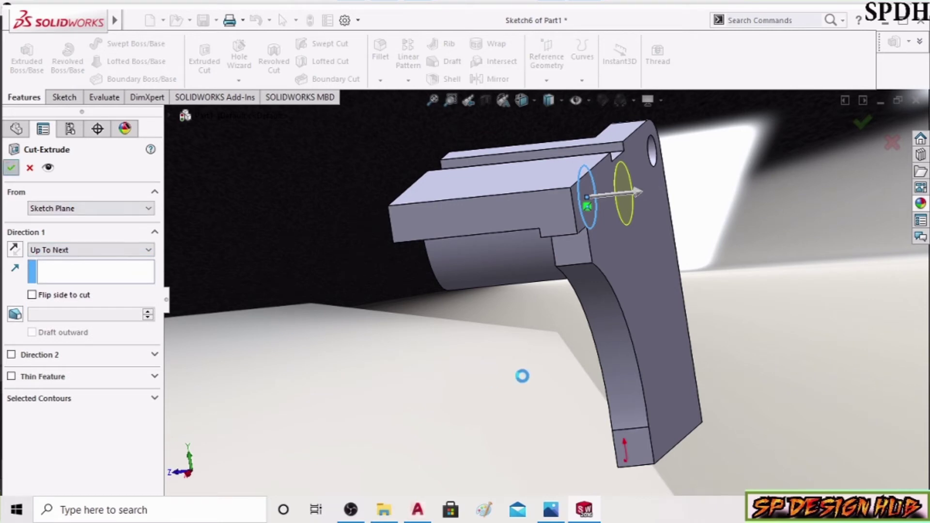
key(Return)
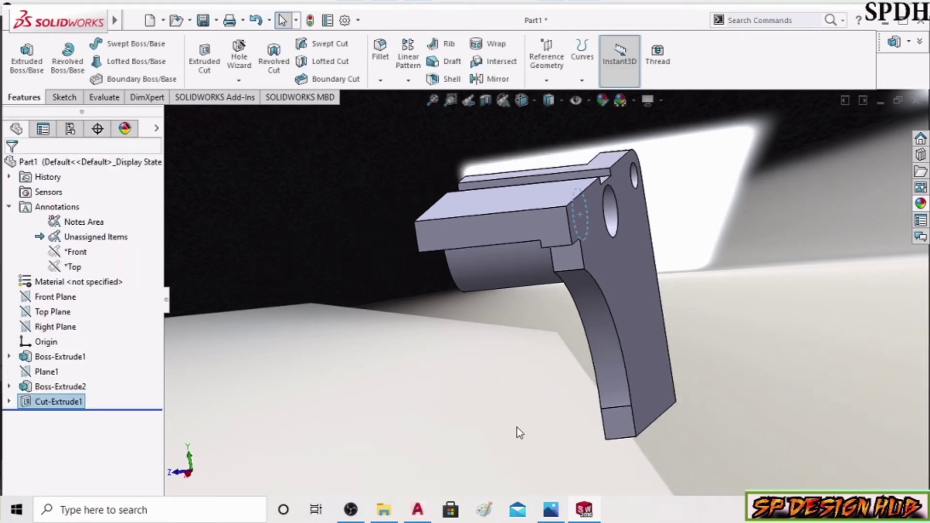
Inspect the new bore, re-check EX 22, then show the plate's front face normal to view
mouse_move(516, 428)
middle_down()
mouse_move(618, 364)
mouse_move(690, 387)
middle_up()
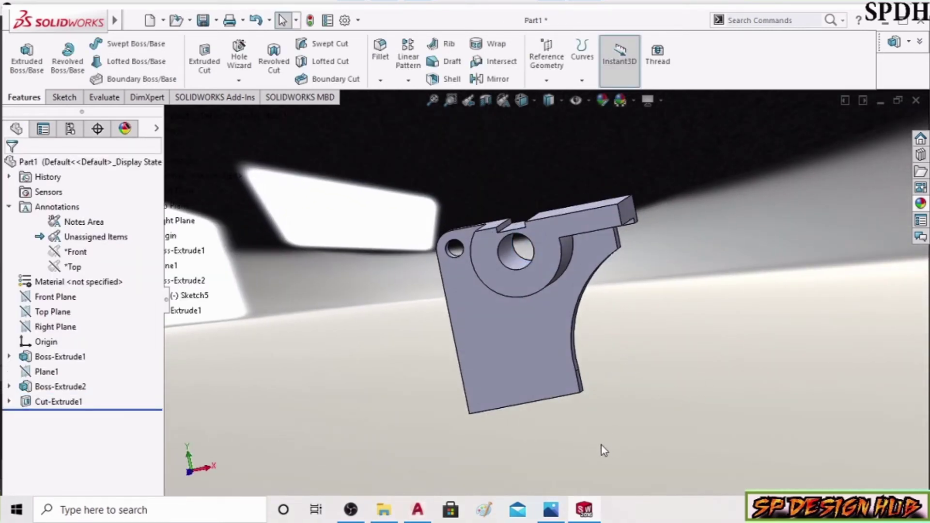
mouse_move(604, 451)
middle_down()
mouse_move(699, 431)
mouse_move(698, 382)
middle_up()
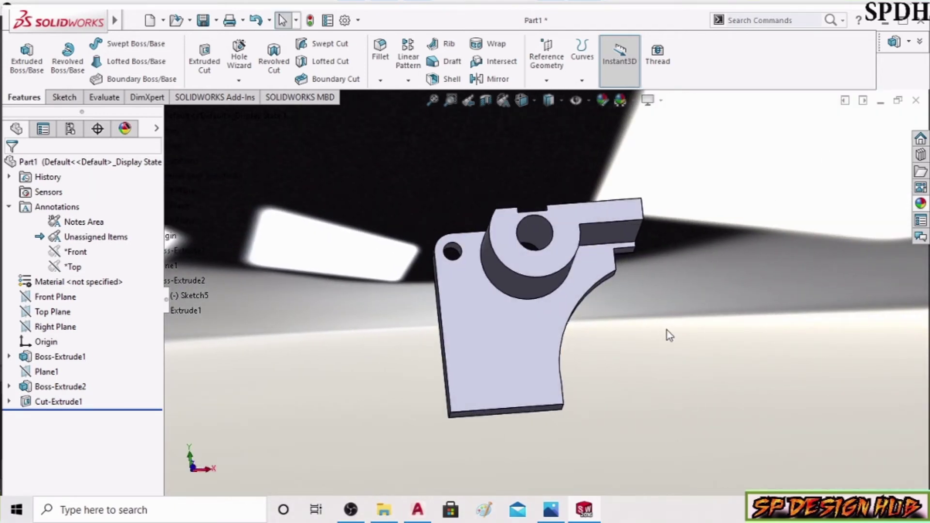
click(557, 511)
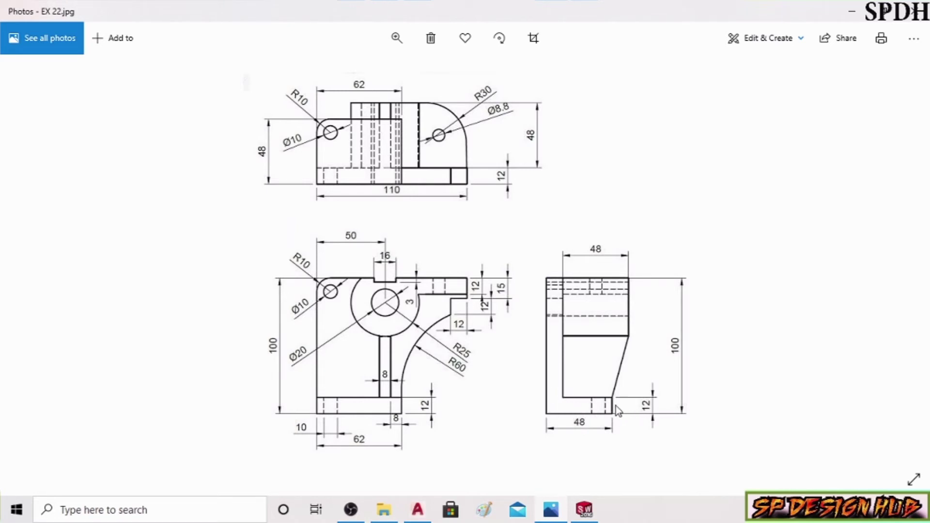
click(585, 510)
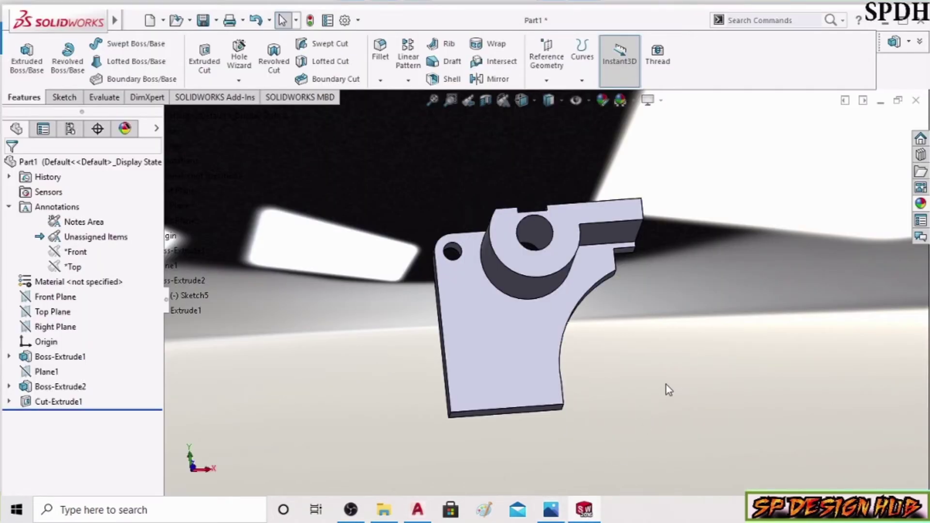
middle_drag(667, 385, 659, 417)
click(531, 387)
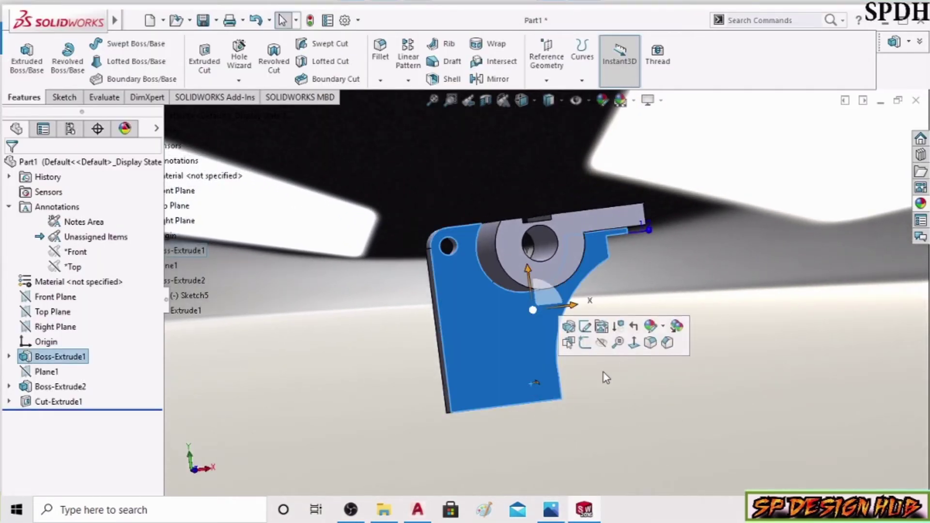
click(614, 345)
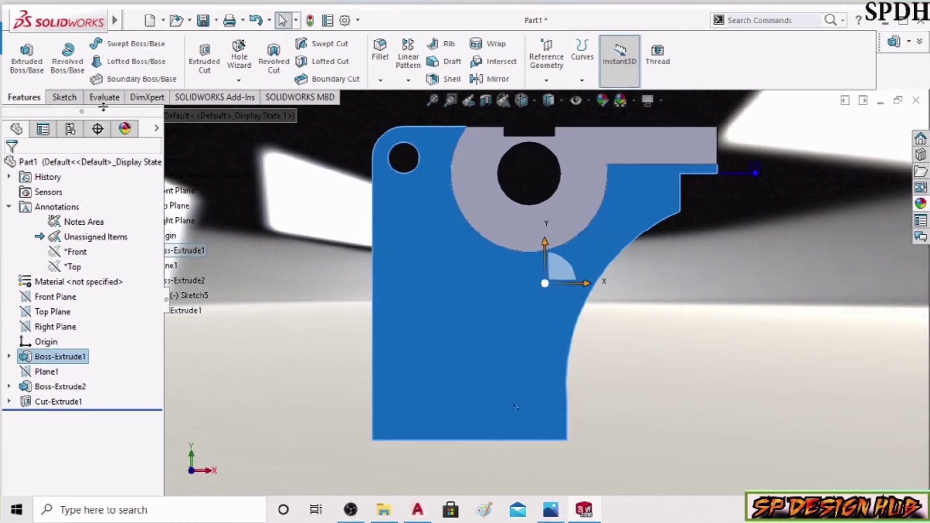
Sketch a 62 by 12 rectangle along the front face's bottom edge and begin extruding it
click(65, 97)
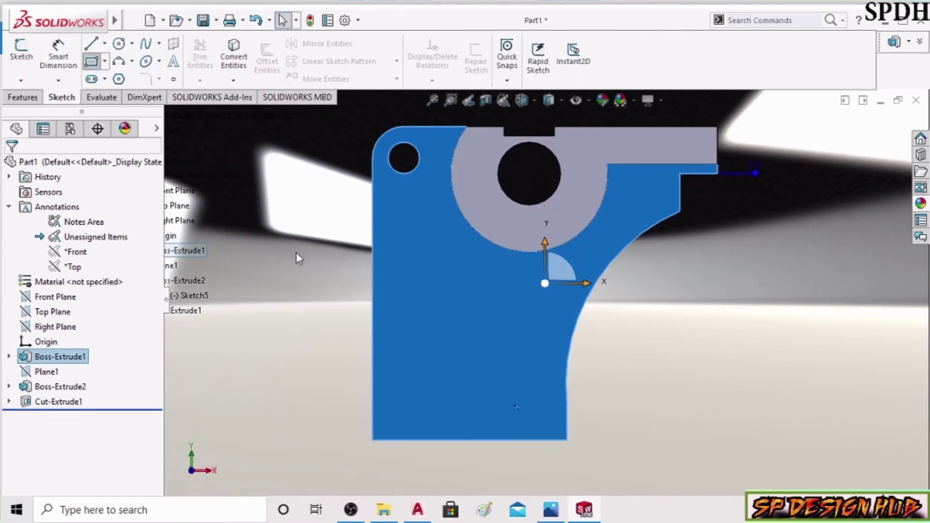
drag(373, 398, 518, 440)
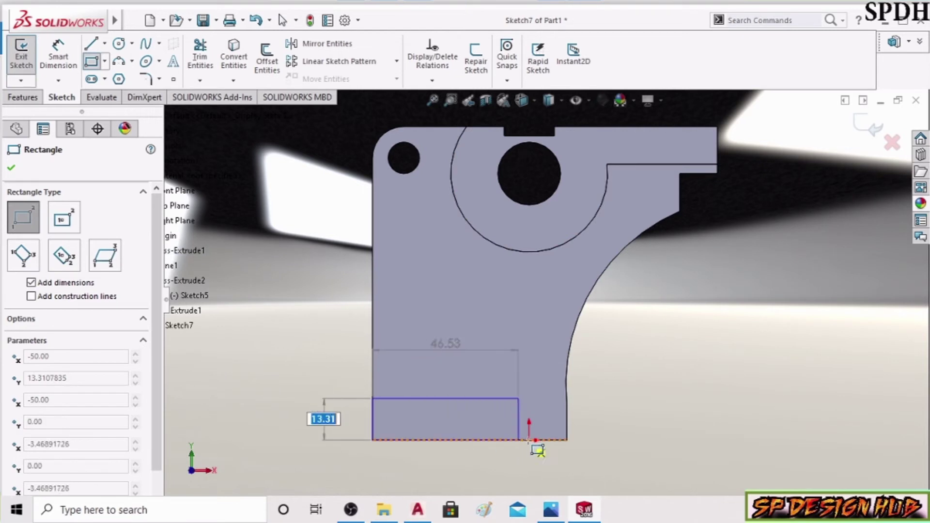
click(568, 441)
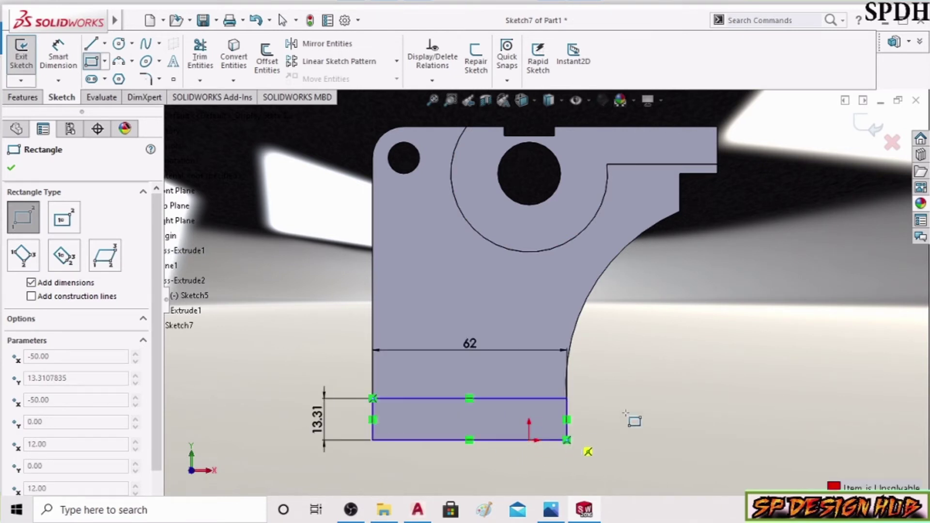
right_click(646, 350)
click(668, 356)
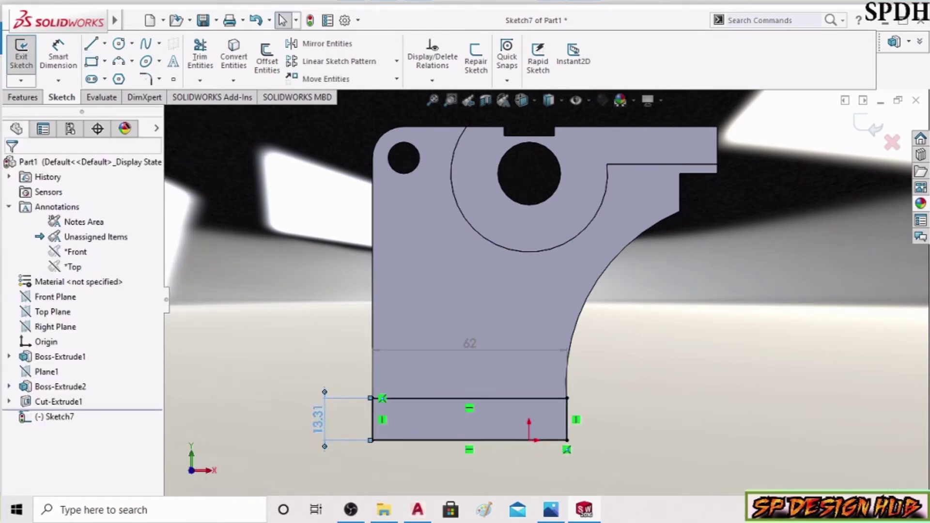
double_click(317, 419)
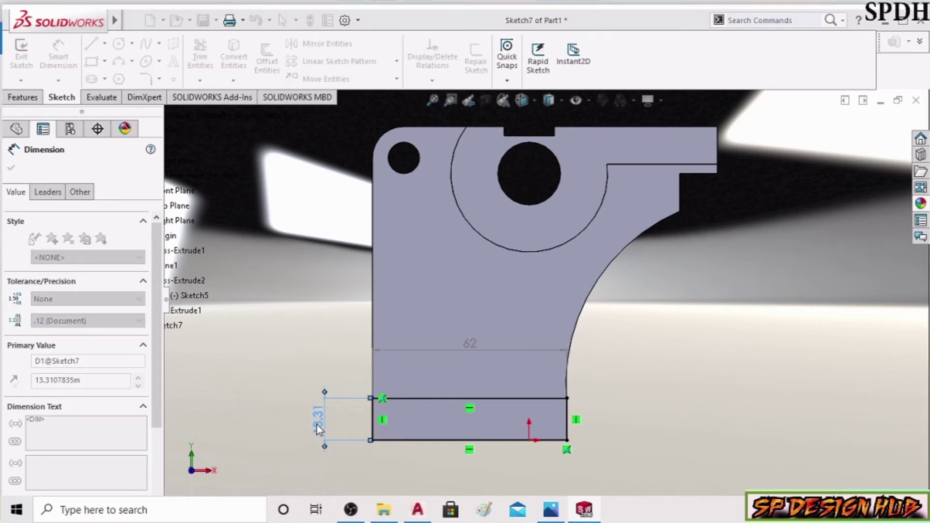
text(12)
key(Return)
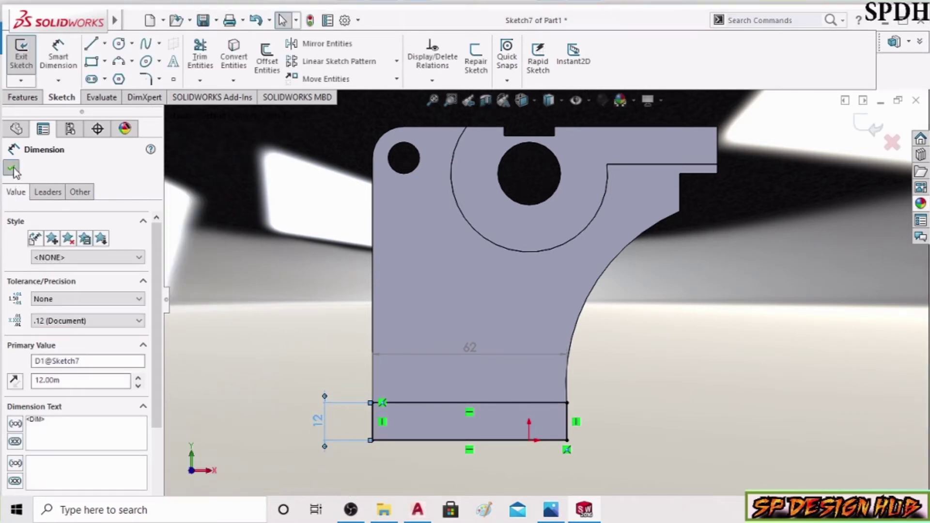
click(12, 169)
click(23, 97)
click(26, 55)
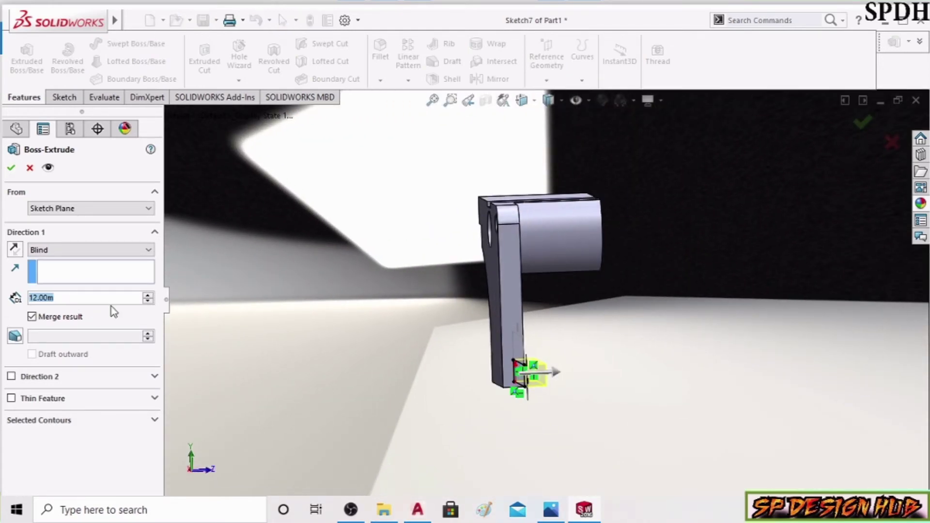
Extrude the foot rectangle 48 mm deep as Boss-Extrude3, checking the drawing for depth
click(542, 502)
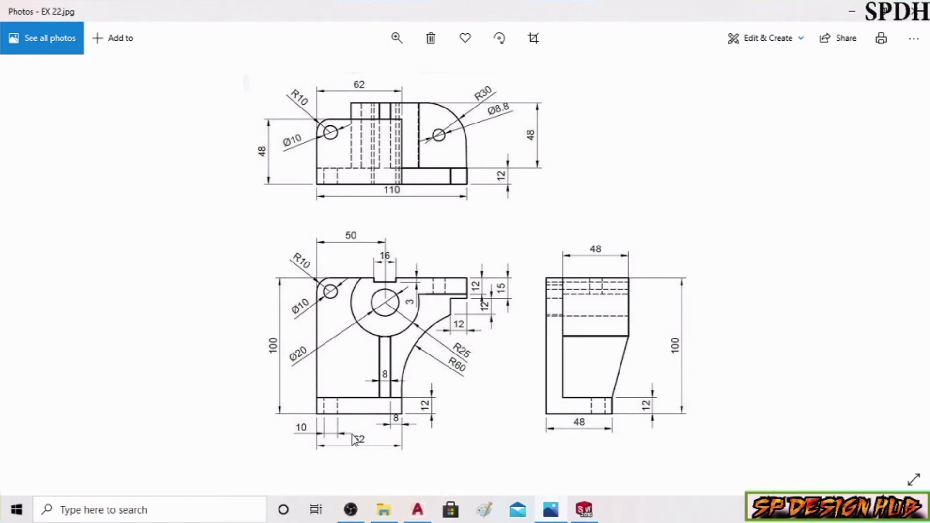
click(594, 503)
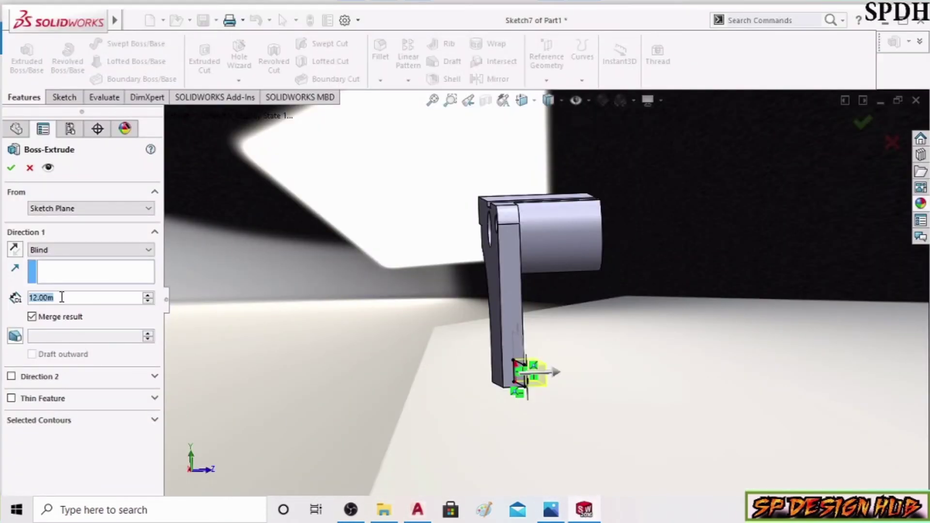
text(48)
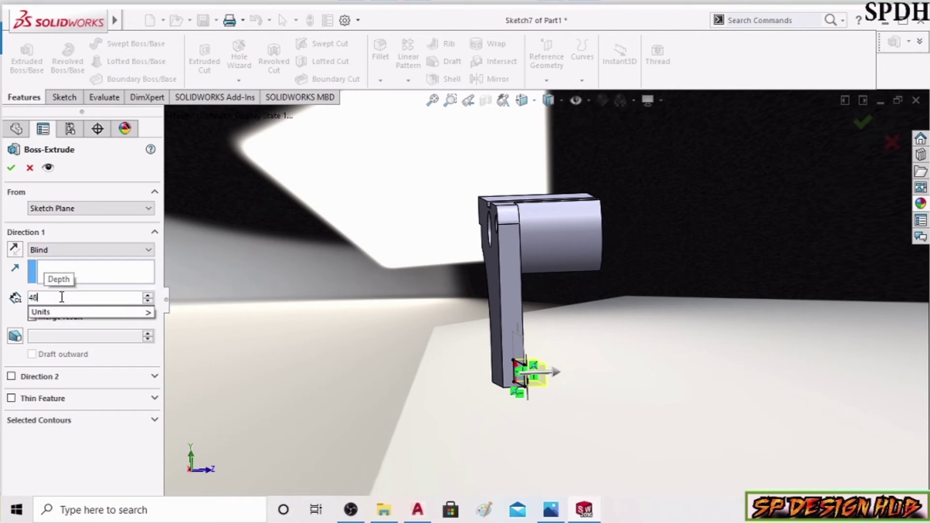
key(Return)
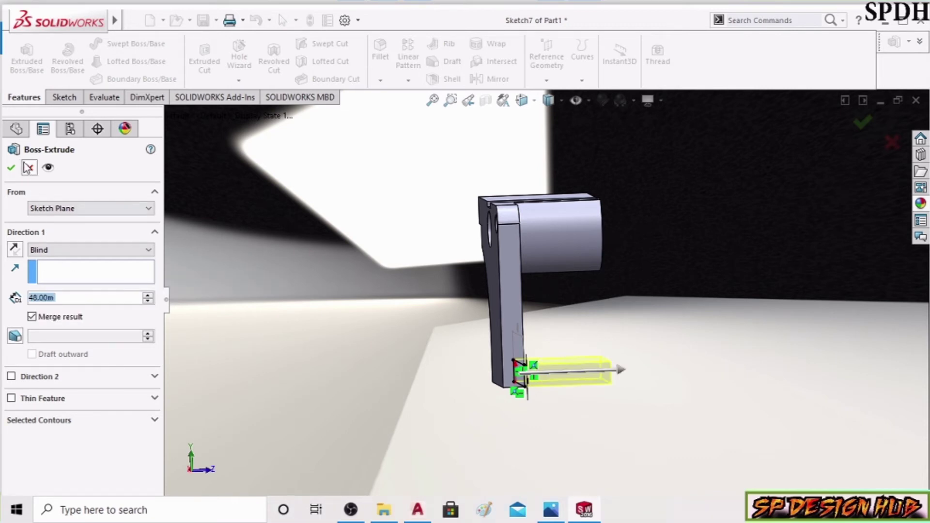
click(11, 167)
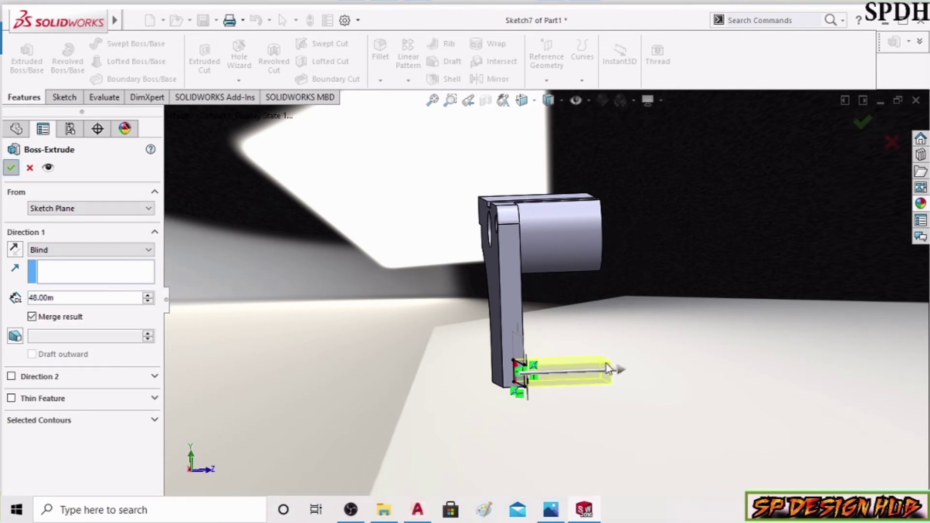
mouse_move(753, 316)
middle_down()
mouse_move(633, 322)
mouse_move(642, 353)
middle_up()
click(551, 509)
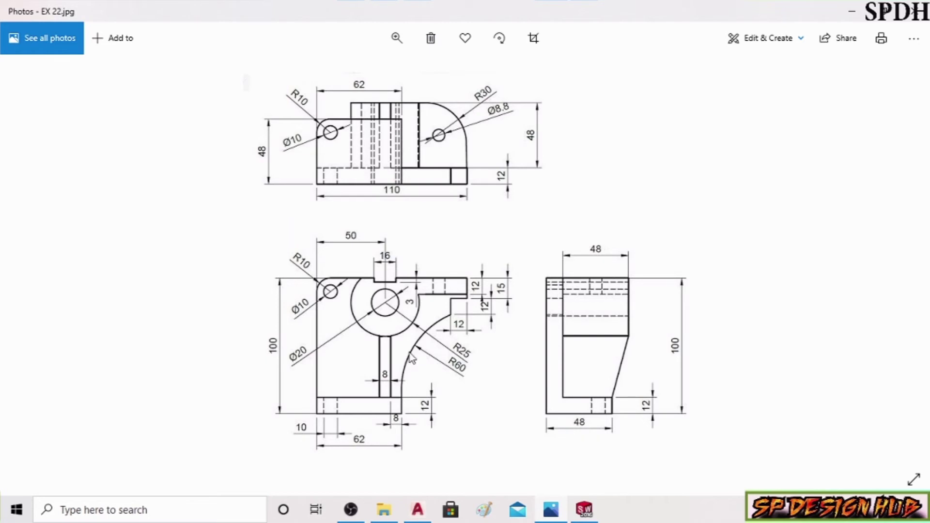
Return from the EX 22.jpg drawing in Photos to the SOLIDWORKS bracket model
key(alt+Tab)
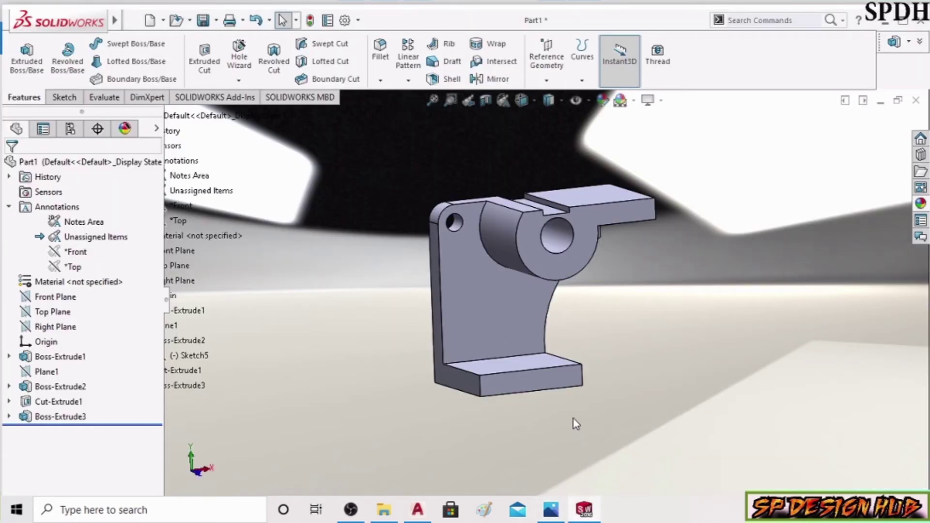
Start a new sketch on the cylindrical boss's front face, viewed normal to it
middle_drag(577, 424, 637, 395)
click(531, 261)
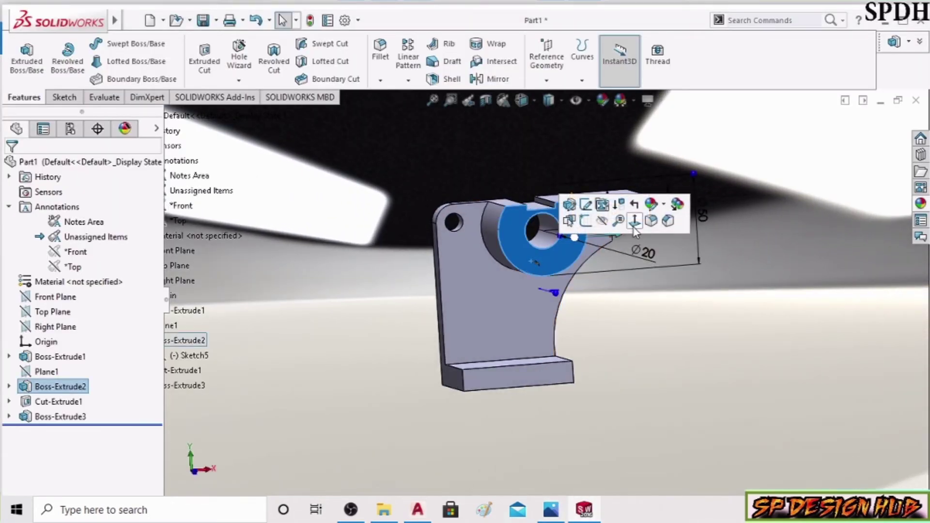
scroll(548, 266, down, 2)
key(ctrl+1)
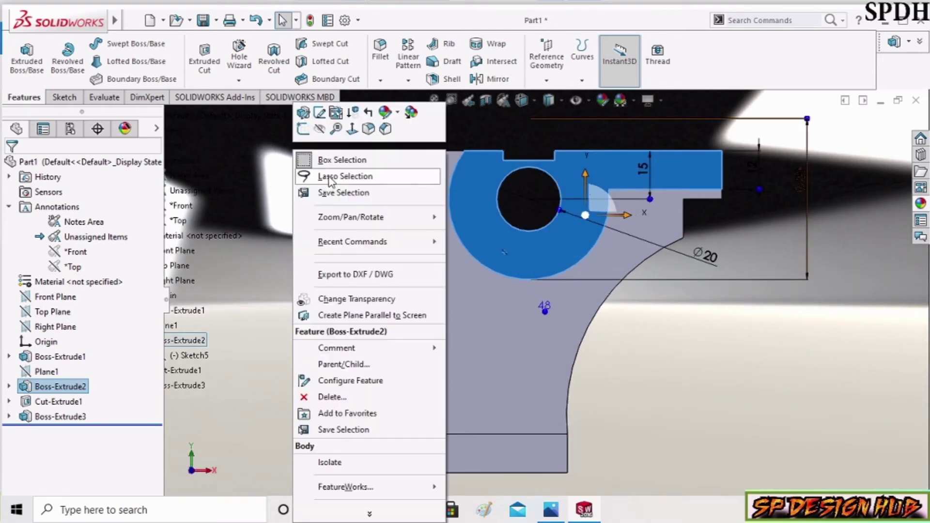
right_click(297, 146)
click(303, 129)
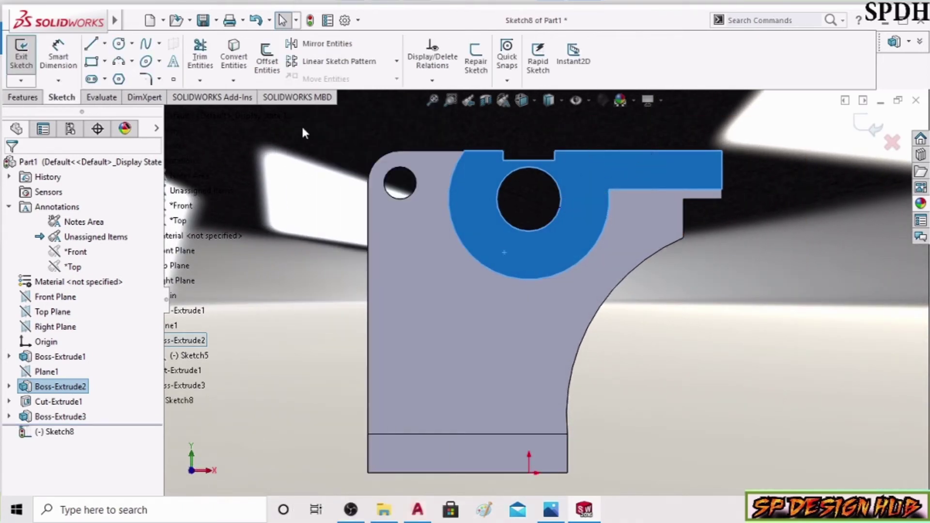
Browse the rectangle, arc and dimension tool menus, then cancel back to selection
click(105, 62)
click(116, 77)
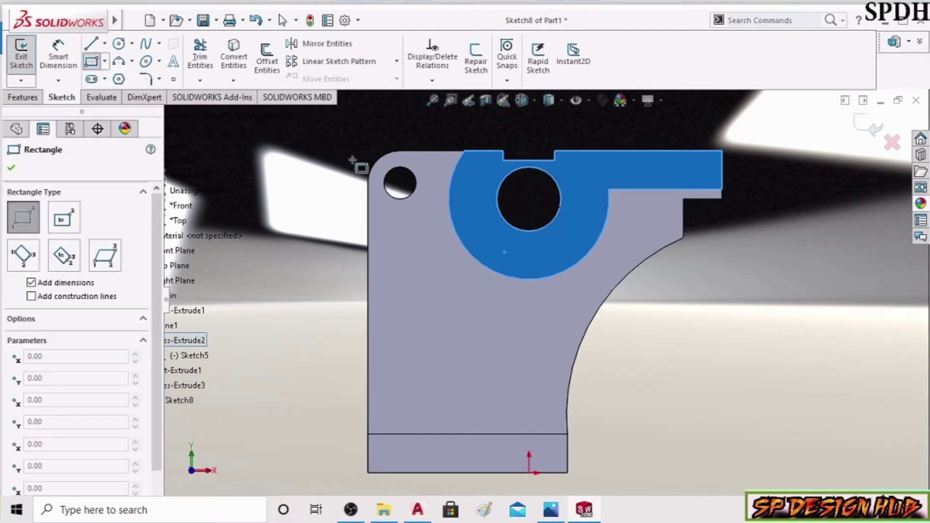
click(132, 62)
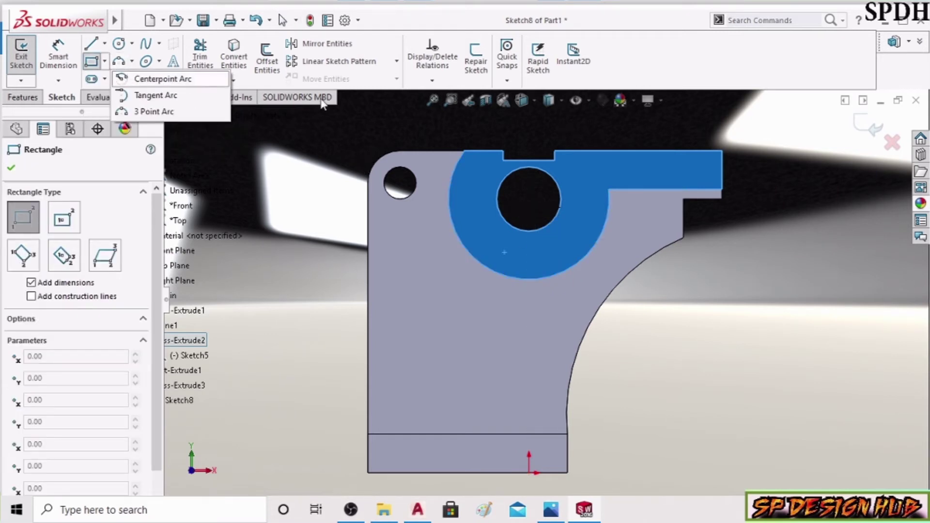
click(50, 77)
key(Escape)
key(Escape)
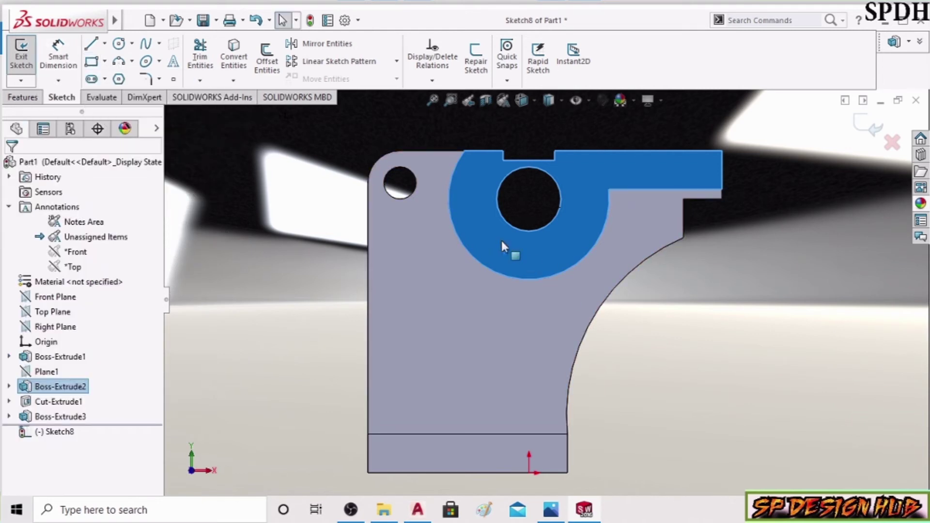
Draw a corner rectangle running down from the boss hole, discarding an over-defining dimension
click(91, 62)
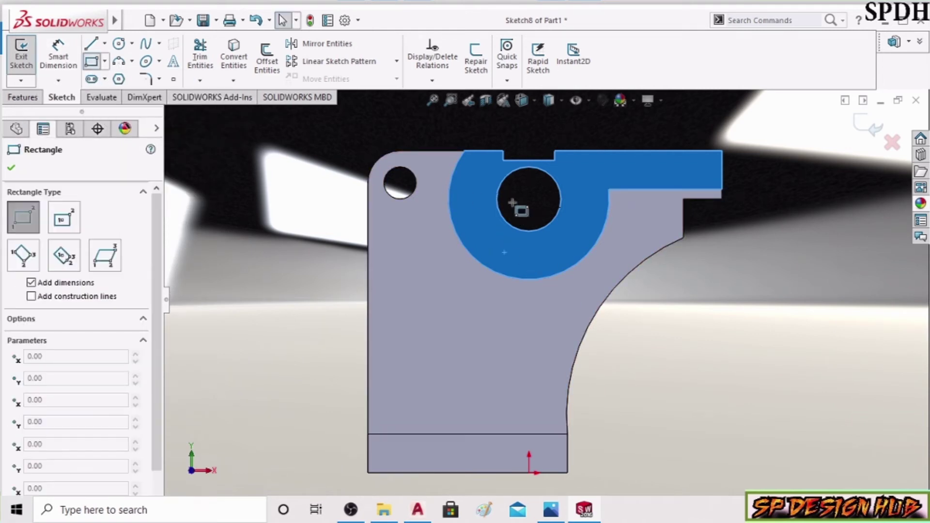
mouse_move(515, 207)
mouse_down()
mouse_move(541, 233)
mouse_move(552, 293)
mouse_up()
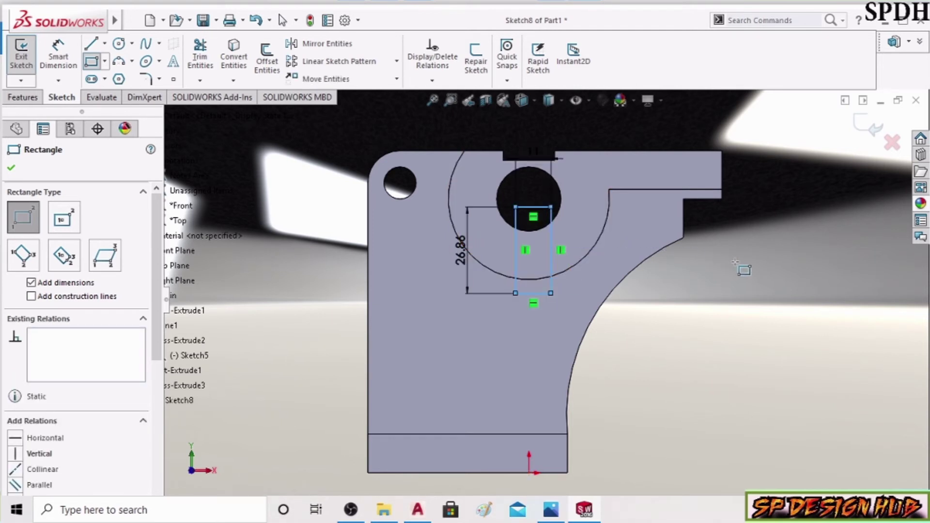
key(Escape)
scroll(554, 233, down, 1)
scroll(554, 234, down, 1)
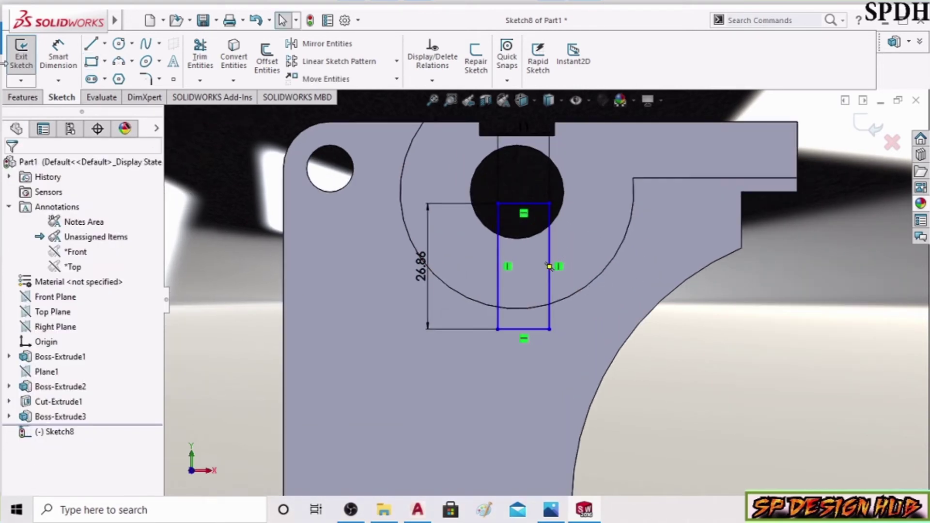
click(58, 54)
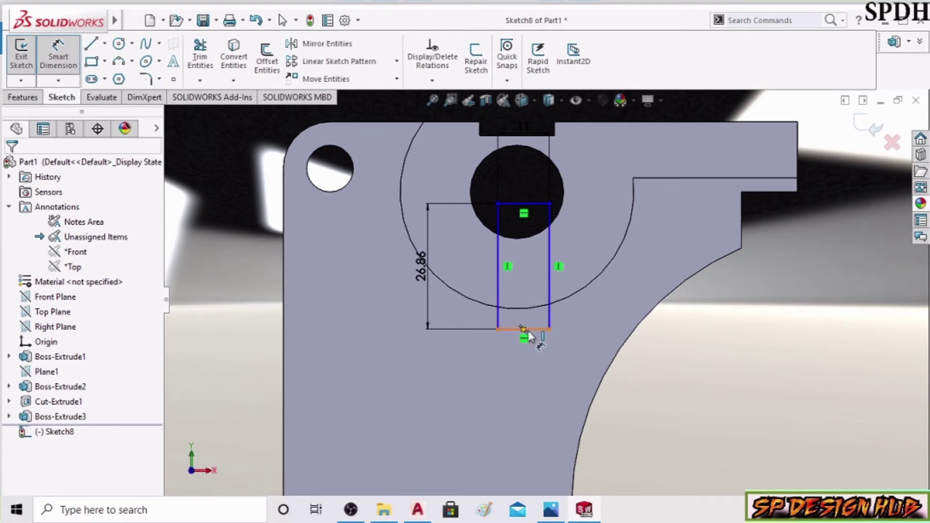
click(537, 335)
click(531, 381)
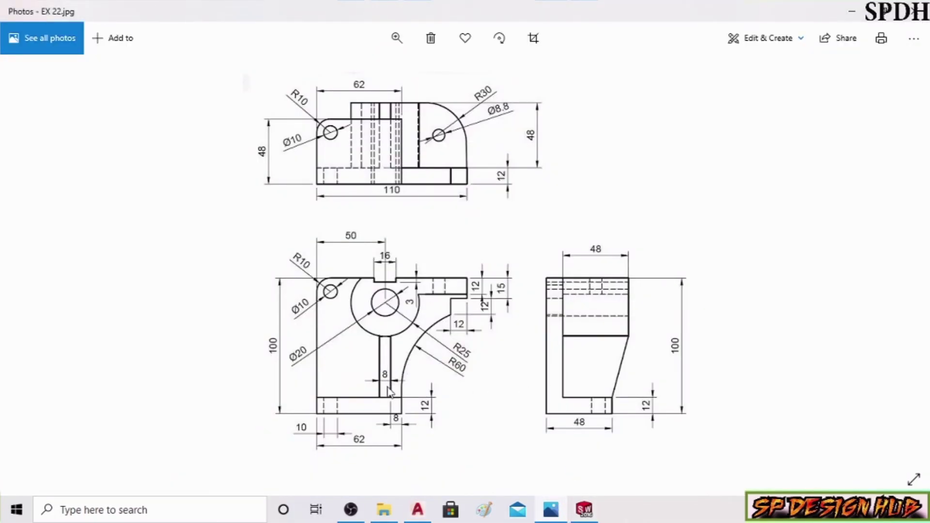
click(587, 510)
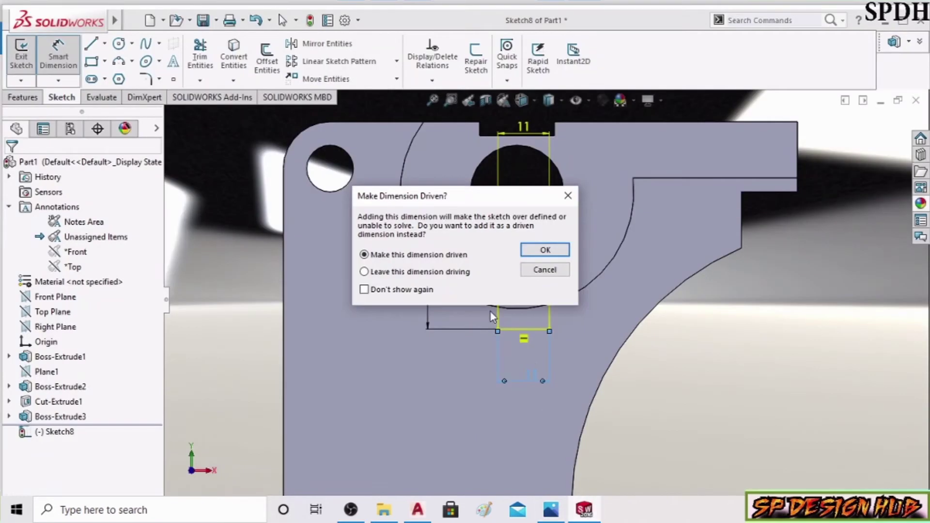
click(545, 270)
Dimension the rectangle's top edge to a width of 8
scroll(537, 200, up, 3)
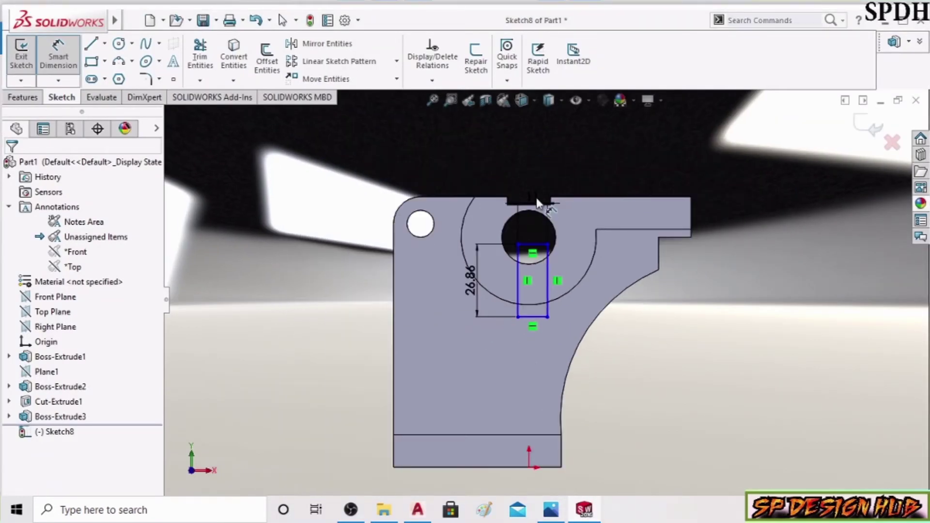
scroll(531, 196, down, 2)
scroll(546, 290, up, 1)
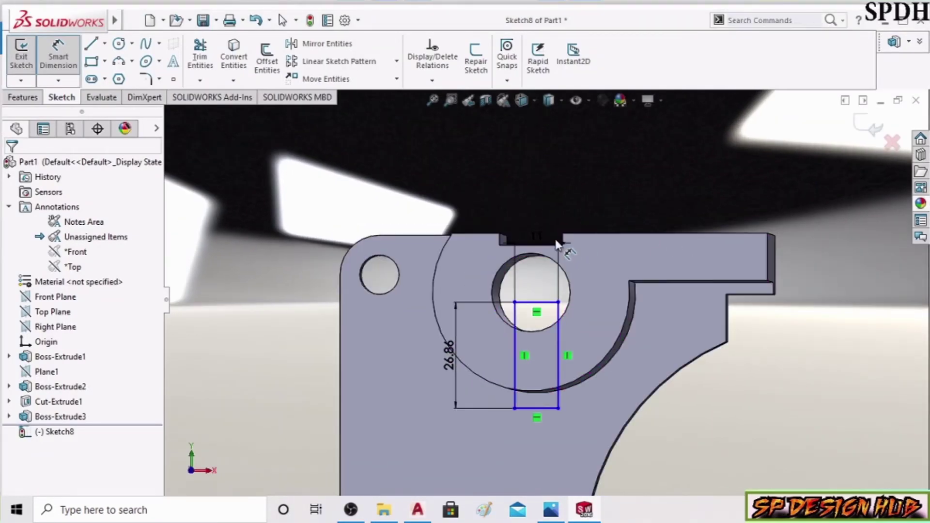
click(535, 301)
click(538, 240)
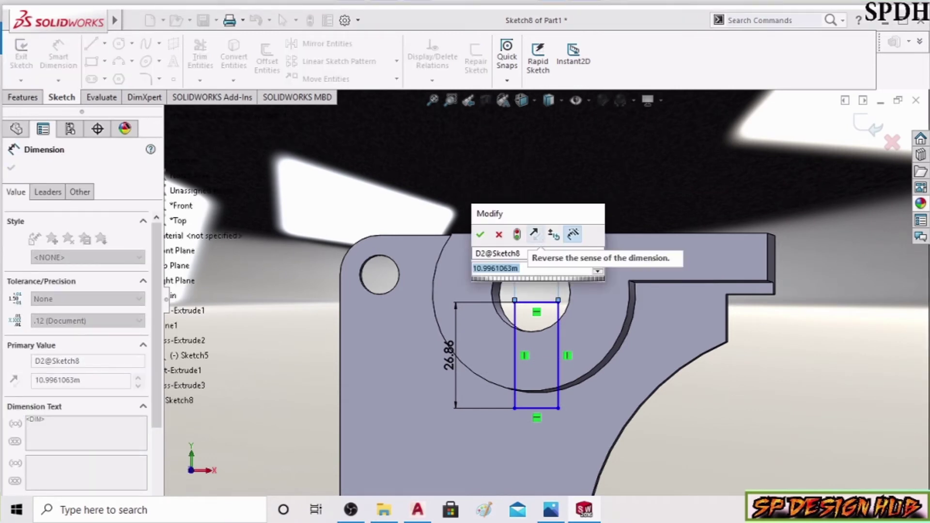
text(8)
key(Return)
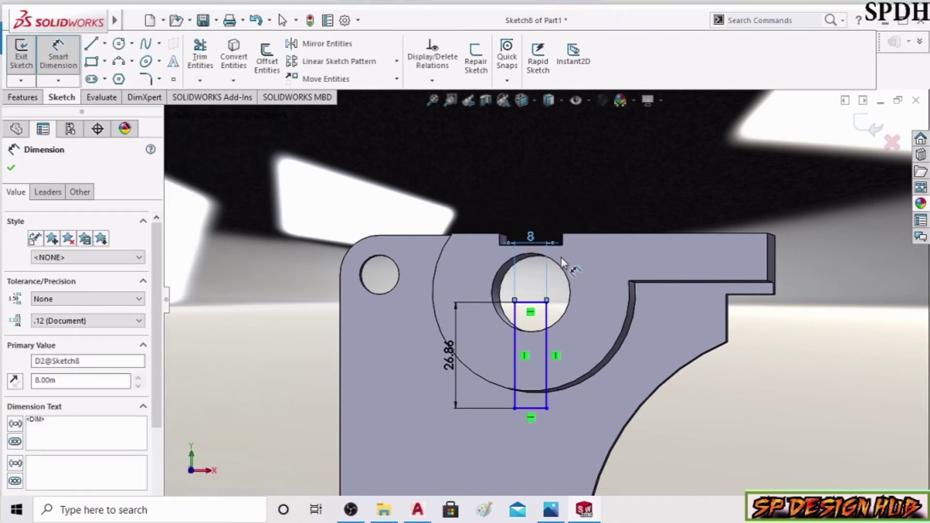
View Sketch8 normal to its plane and select the rectangle's top edge
click(533, 99)
click(600, 177)
scroll(530, 199, down, 1)
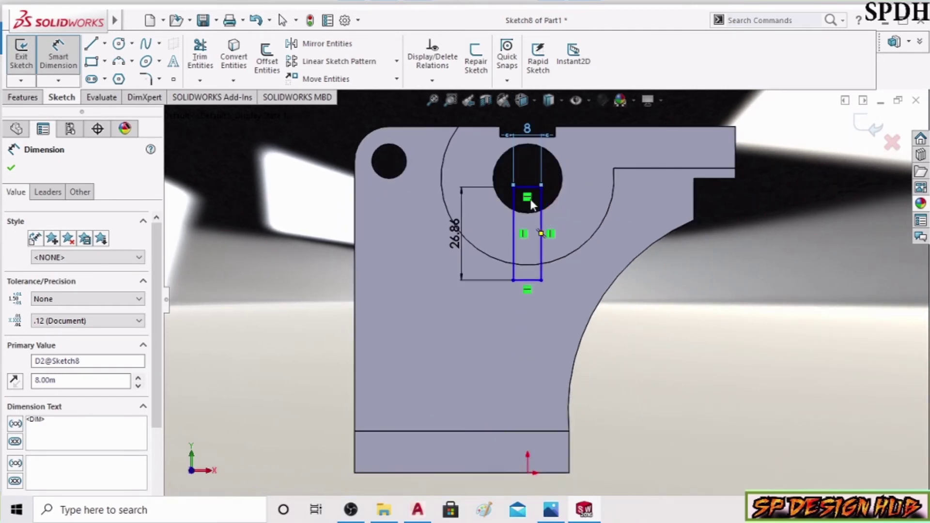
scroll(530, 199, down, 2)
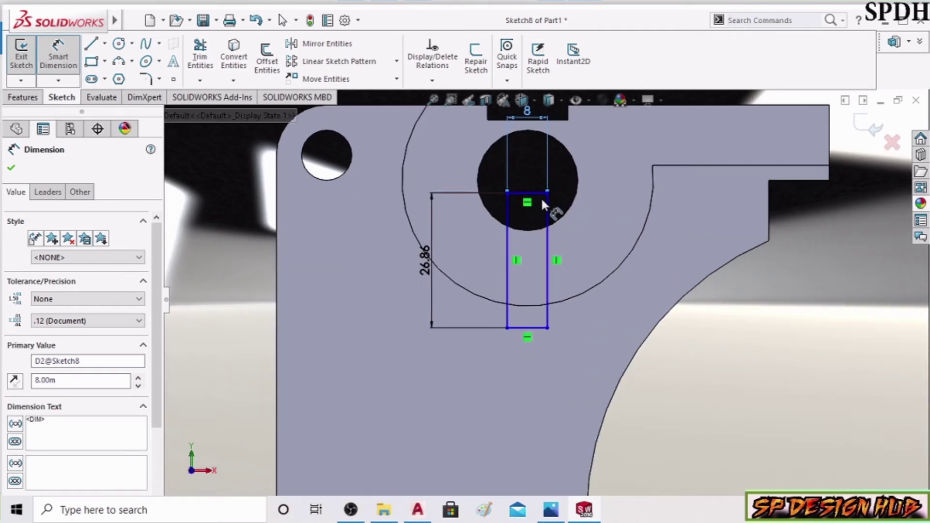
click(526, 192)
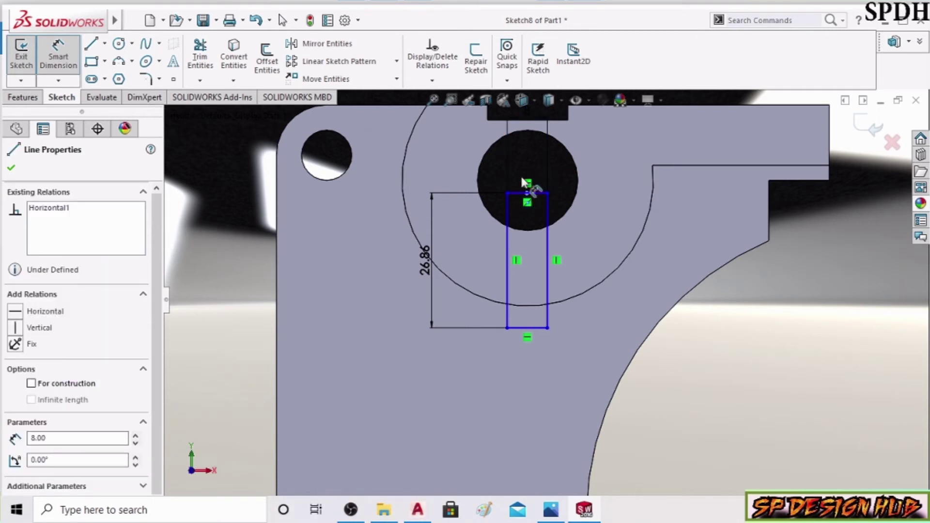
scroll(533, 330, up, 3)
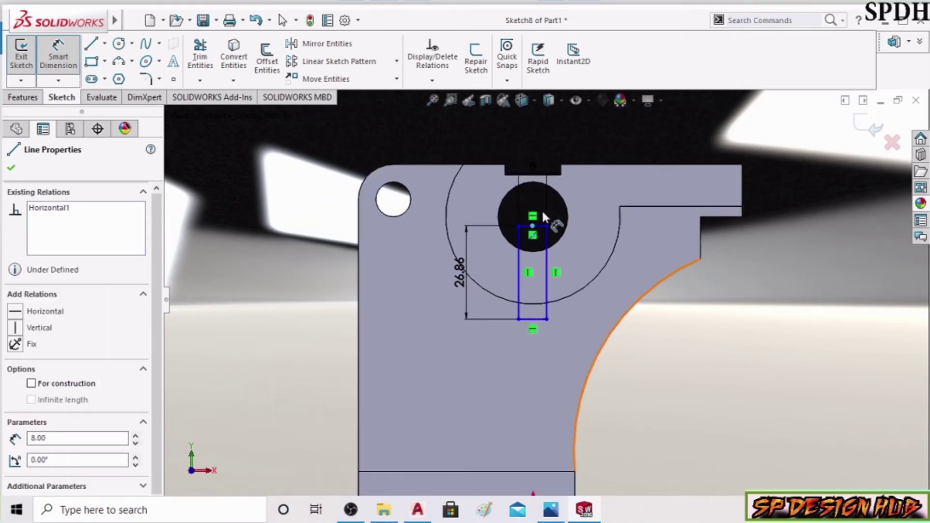
scroll(528, 310, down, 2)
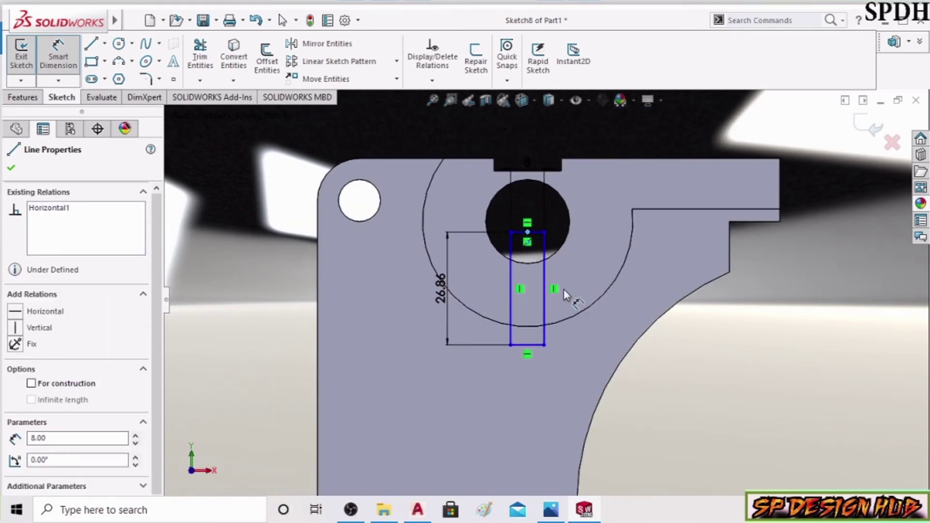
scroll(563, 289, up, 1)
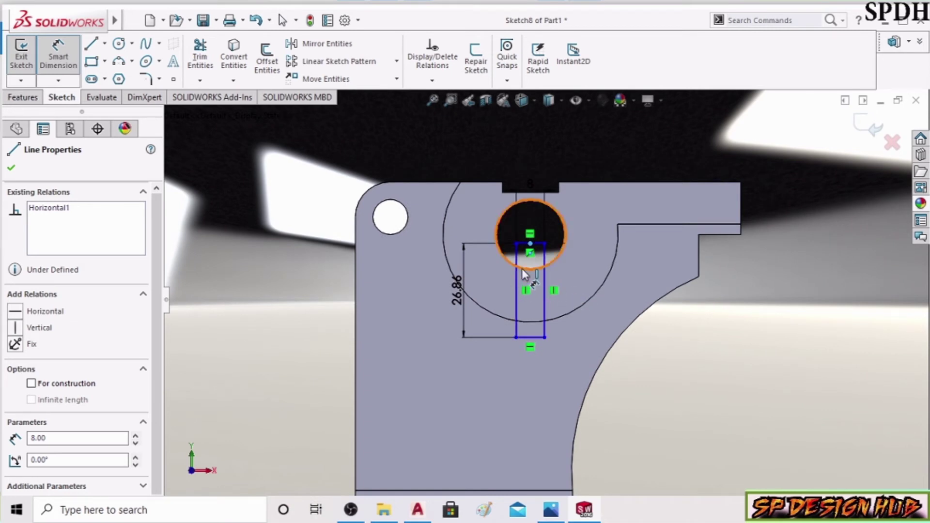
key(Escape)
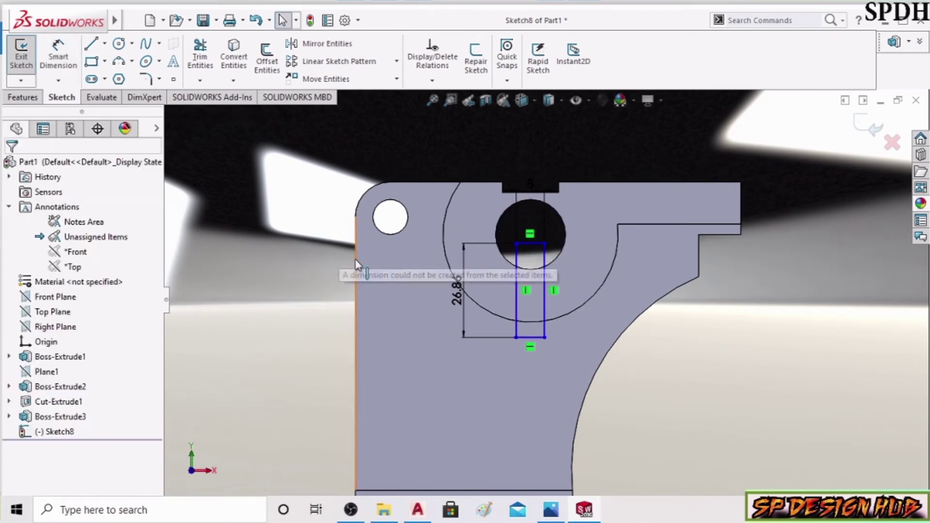
Give the rectangle's top line horizontal and midpoint relations using the part's left edge
click(356, 264)
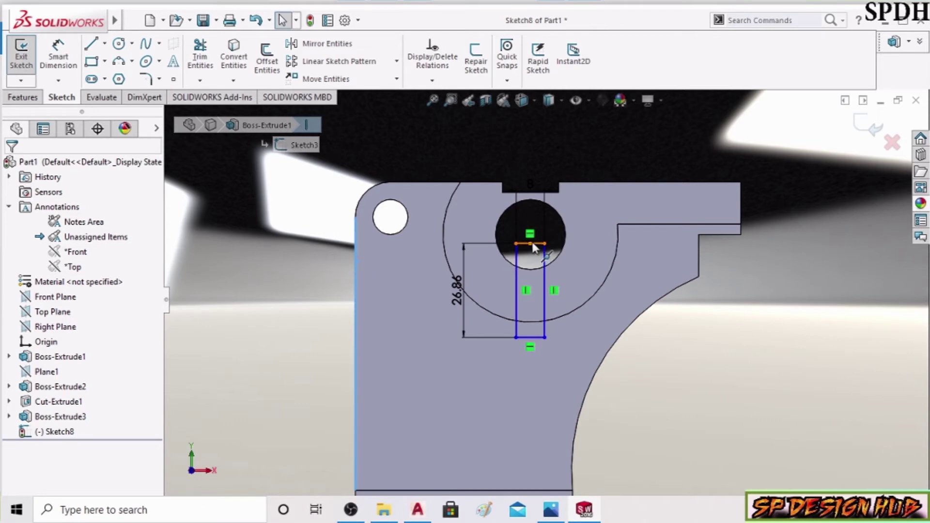
click(553, 255)
right_click(645, 198)
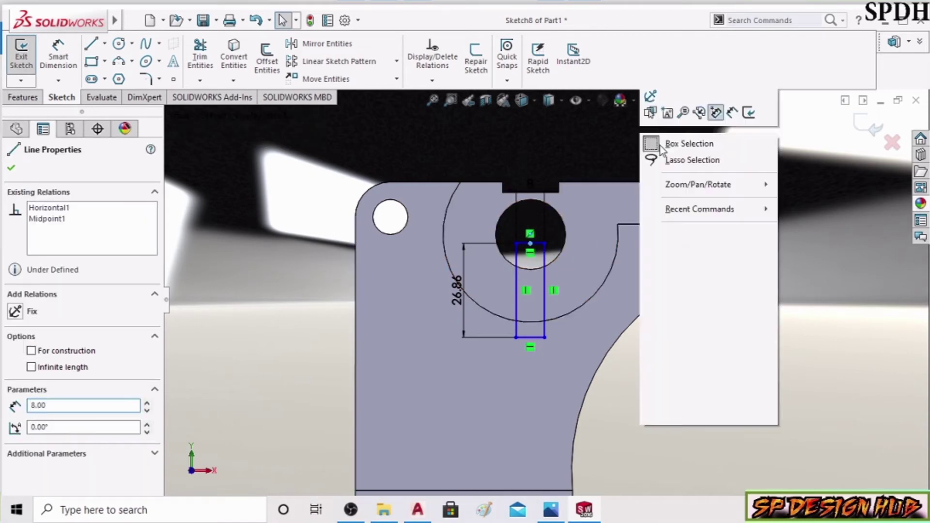
click(732, 114)
click(530, 244)
click(512, 260)
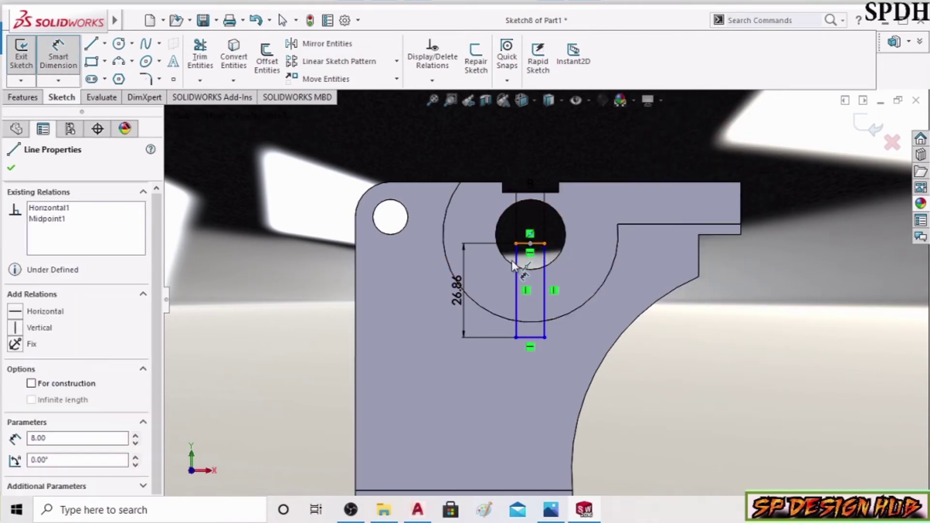
click(359, 272)
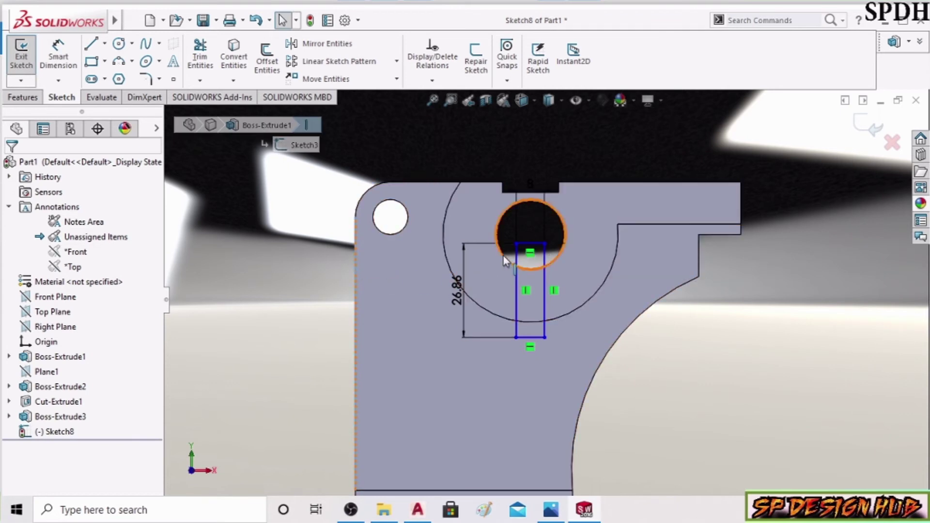
click(533, 249)
key(Escape)
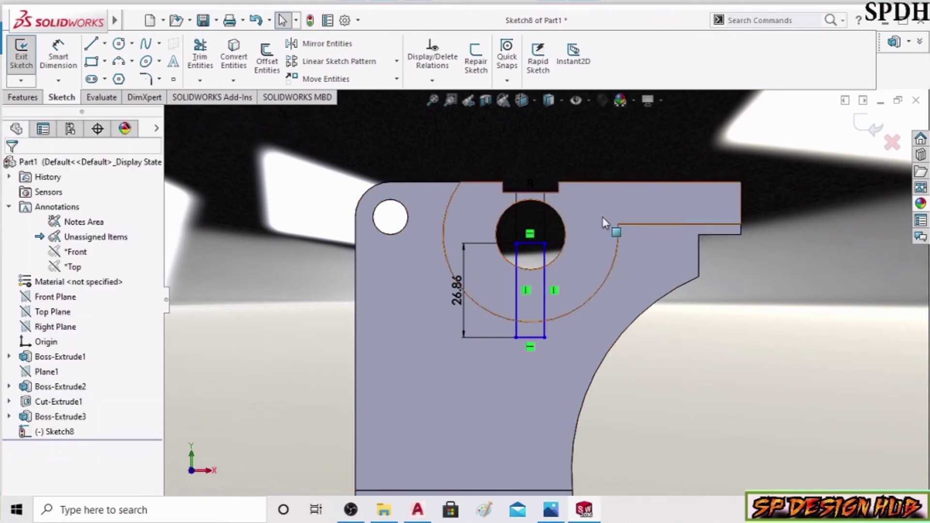
right_click(537, 140)
click(643, 121)
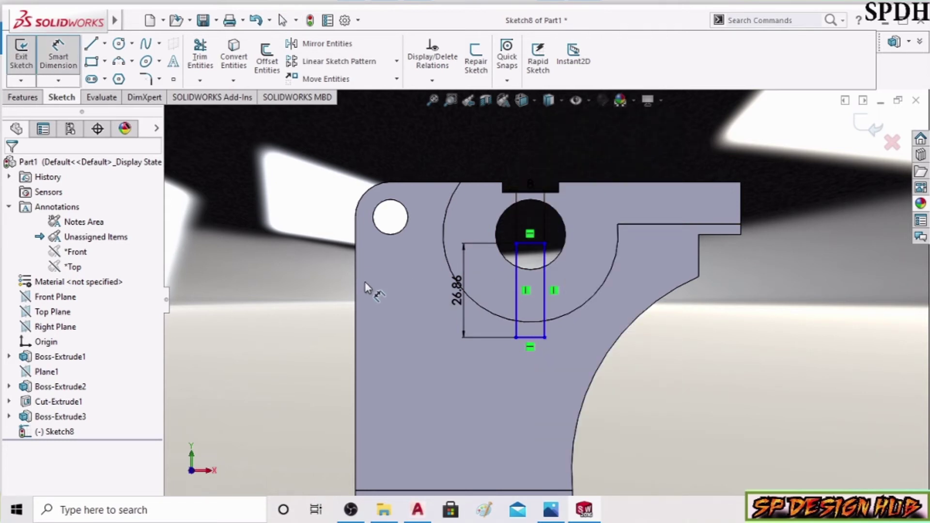
Dimension the distance from the bracket's left edge to the rectangle's top line as 50
click(354, 290)
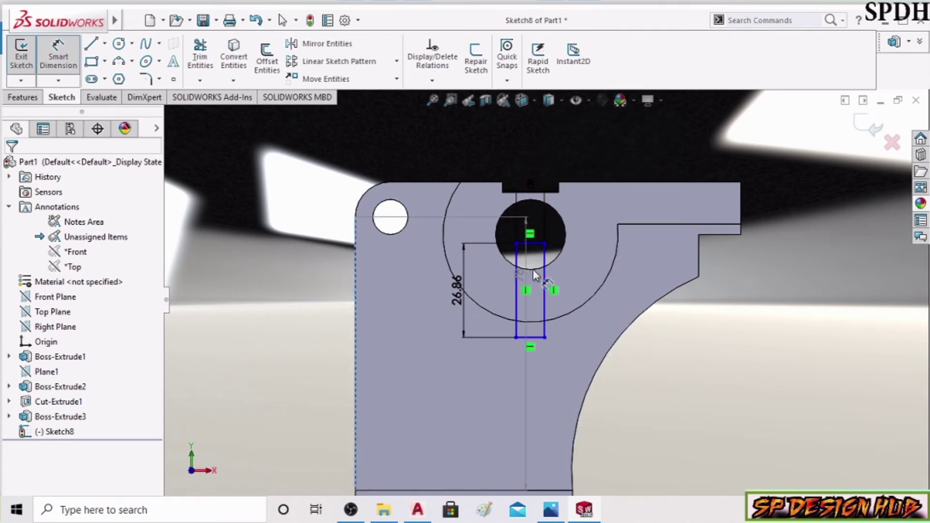
click(532, 244)
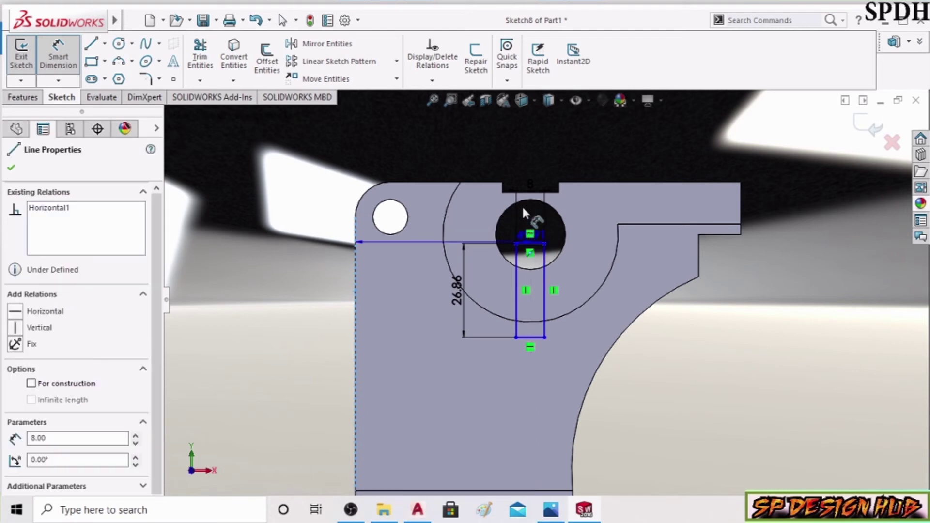
click(447, 209)
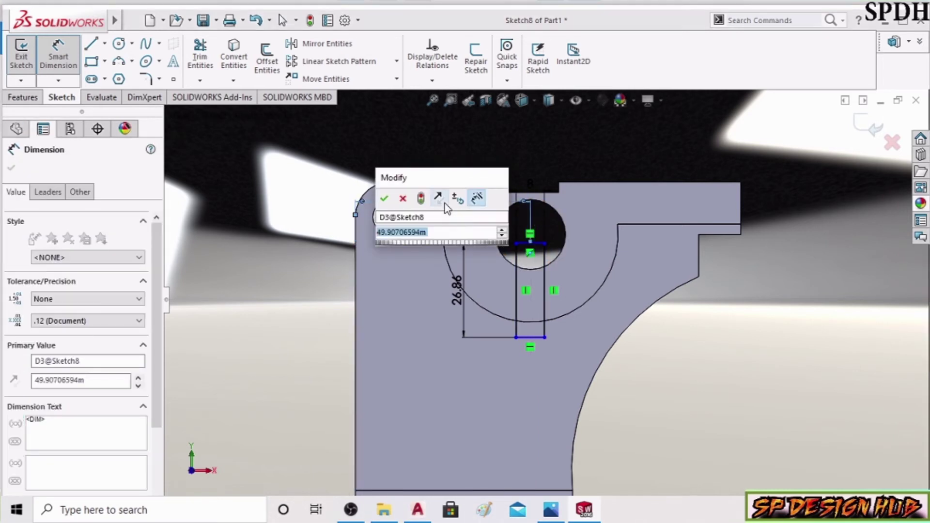
text(50)
key(Return)
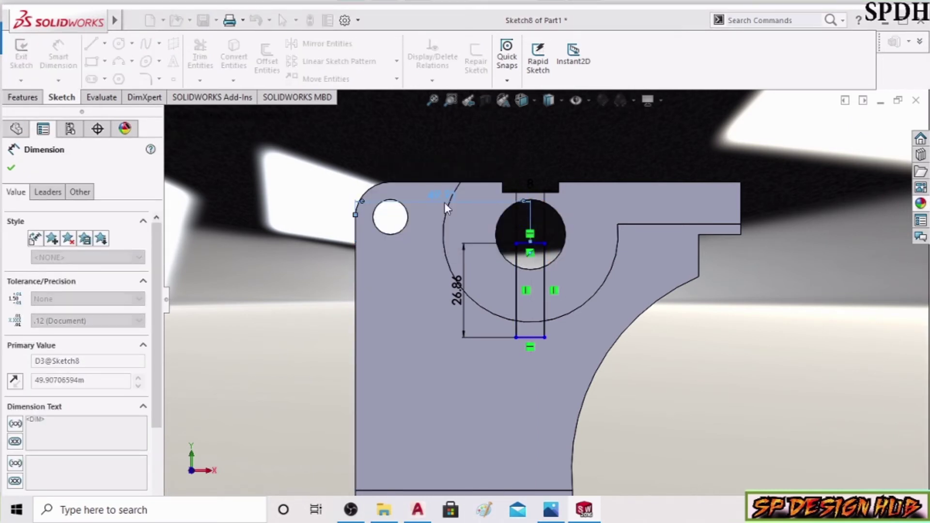
scroll(533, 193, down, 2)
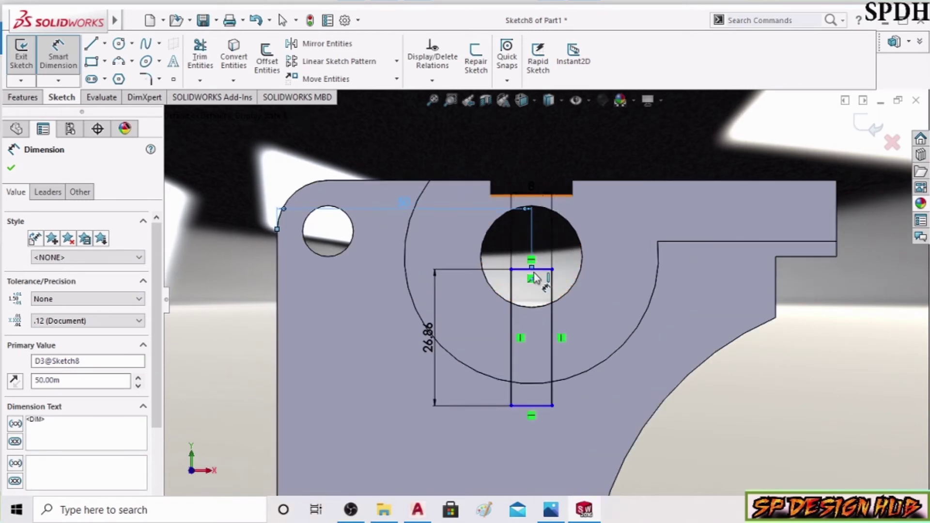
scroll(492, 272, up, 2)
scroll(486, 259, up, 2)
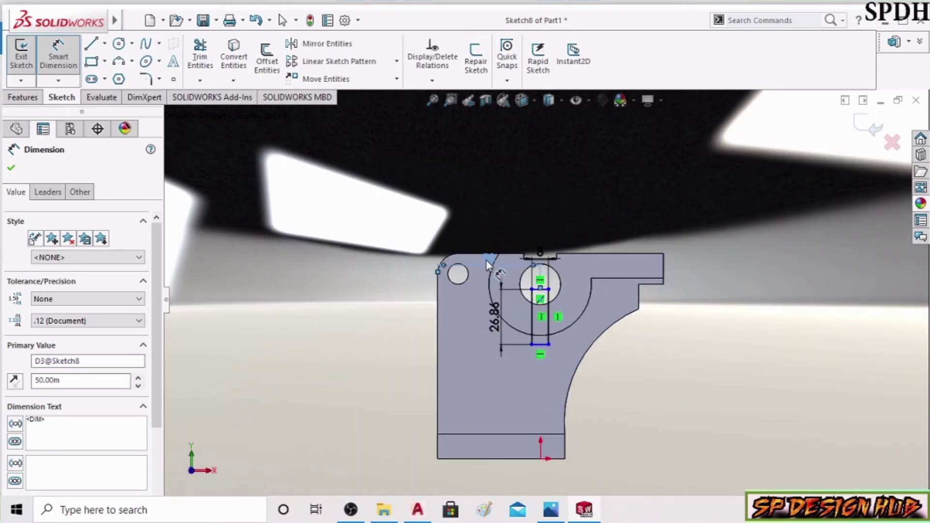
Project Sketch8 onto the cylindrical boss face as Split Line1, then check the drawing
click(13, 169)
click(27, 98)
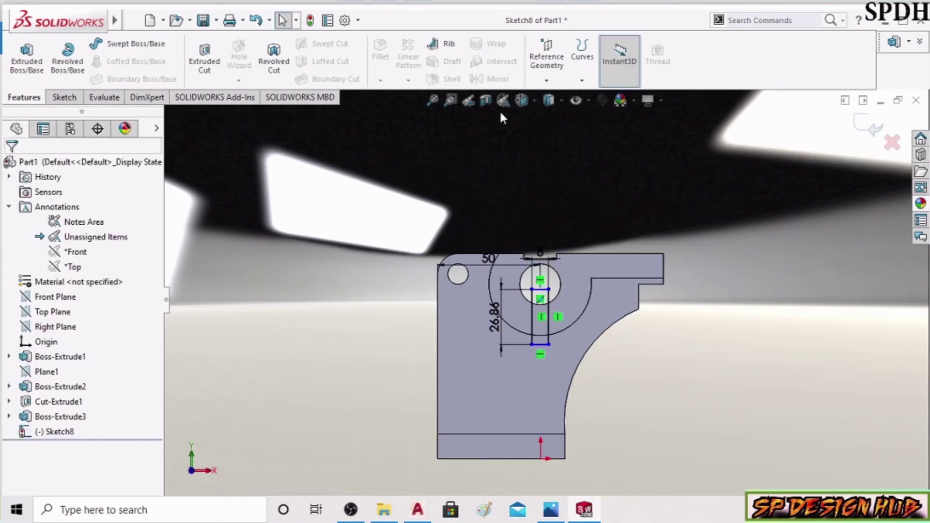
click(582, 81)
click(606, 95)
middle_drag(669, 359, 665, 235)
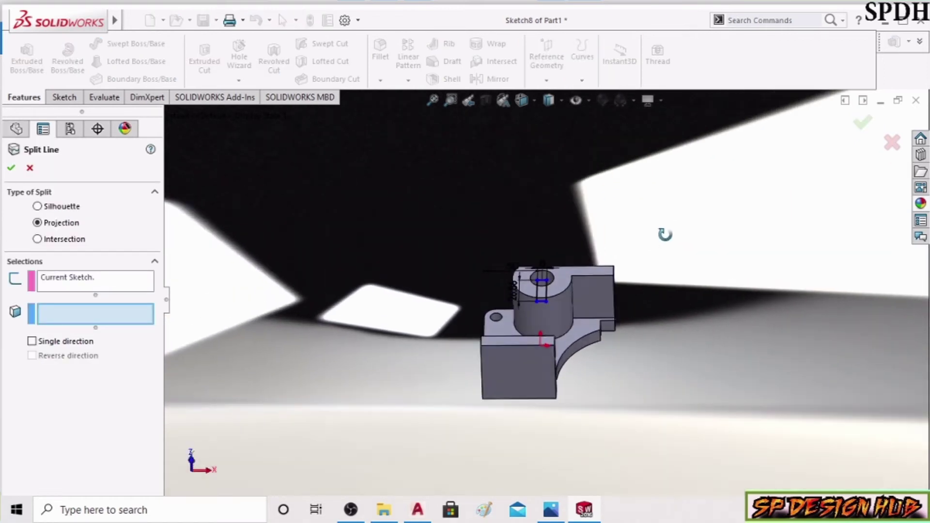
click(556, 329)
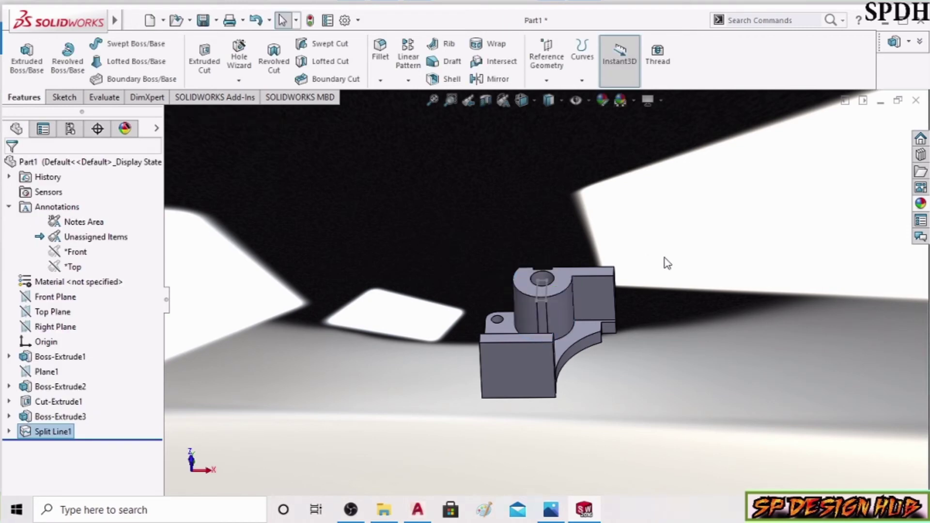
mouse_move(664, 262)
middle_down()
mouse_move(692, 266)
mouse_move(721, 368)
mouse_move(620, 417)
mouse_move(691, 359)
mouse_move(659, 387)
middle_up()
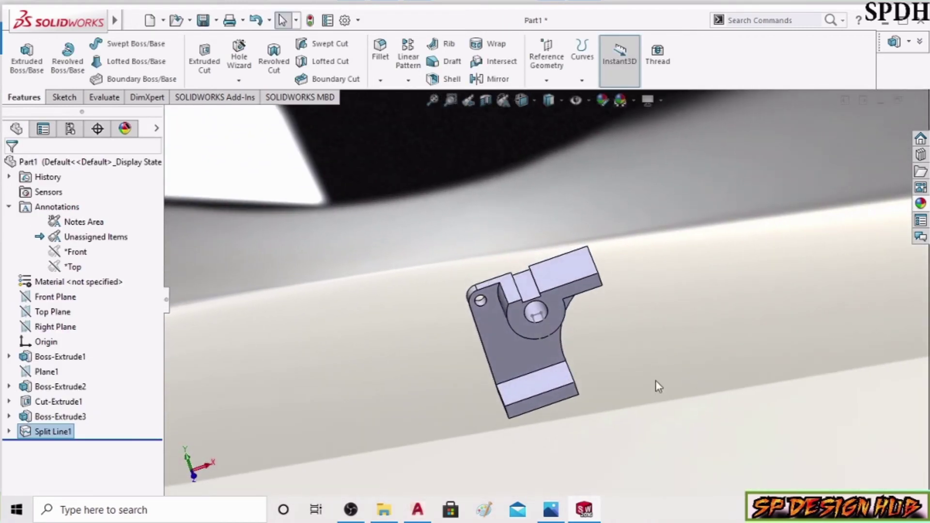
click(557, 510)
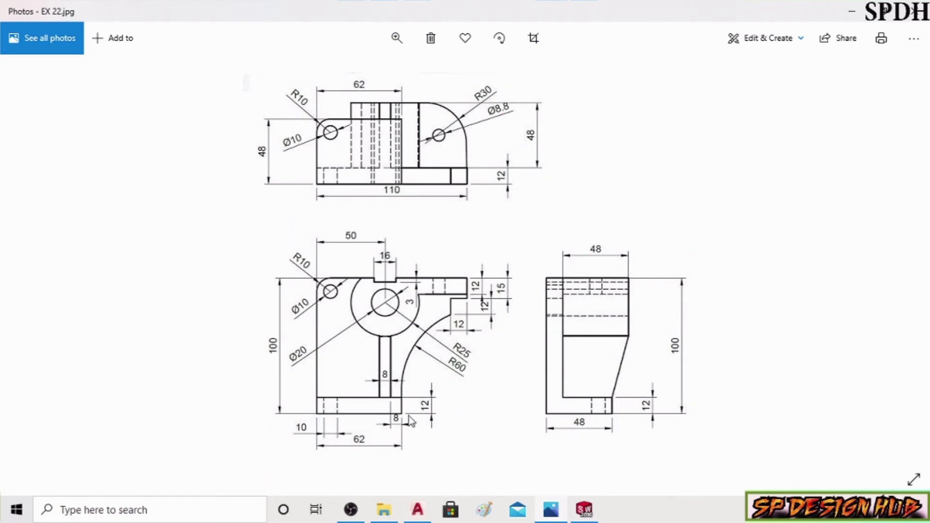
click(585, 509)
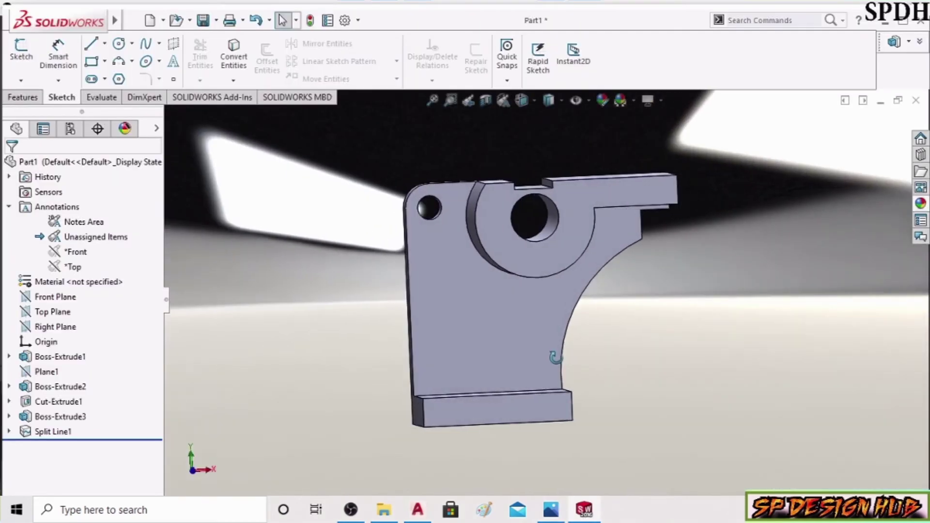
Start a new sketch on the bottom base face, viewed straight on
click(522, 421)
click(614, 371)
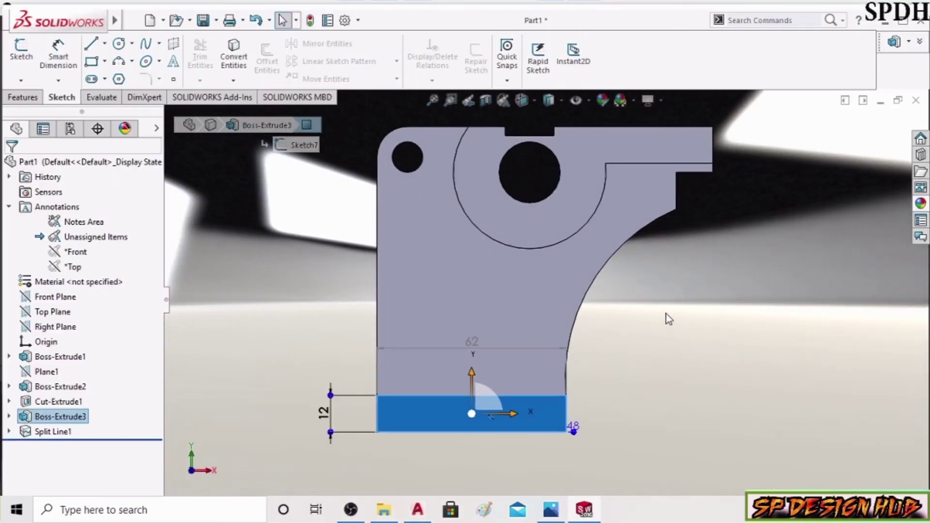
right_click(666, 315)
click(693, 129)
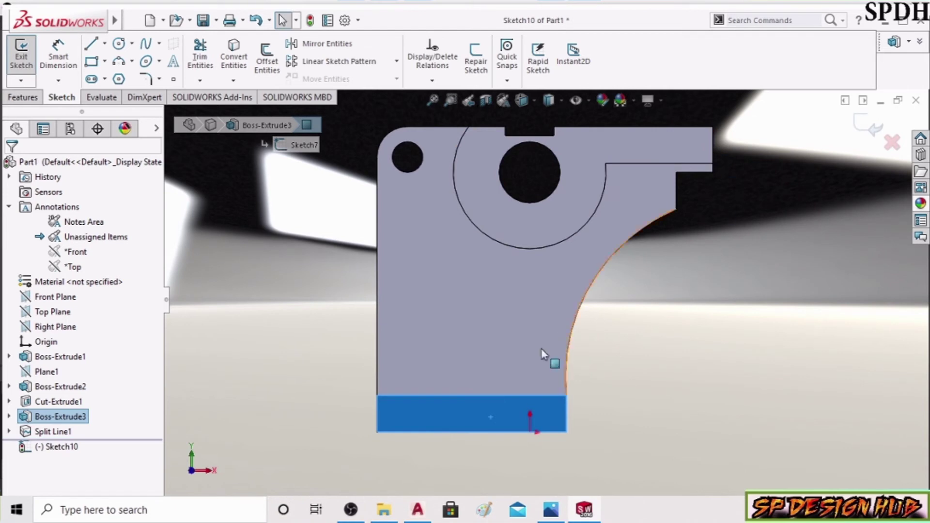
Draw a small rectangle on the base and set its width to 8
click(91, 61)
click(543, 431)
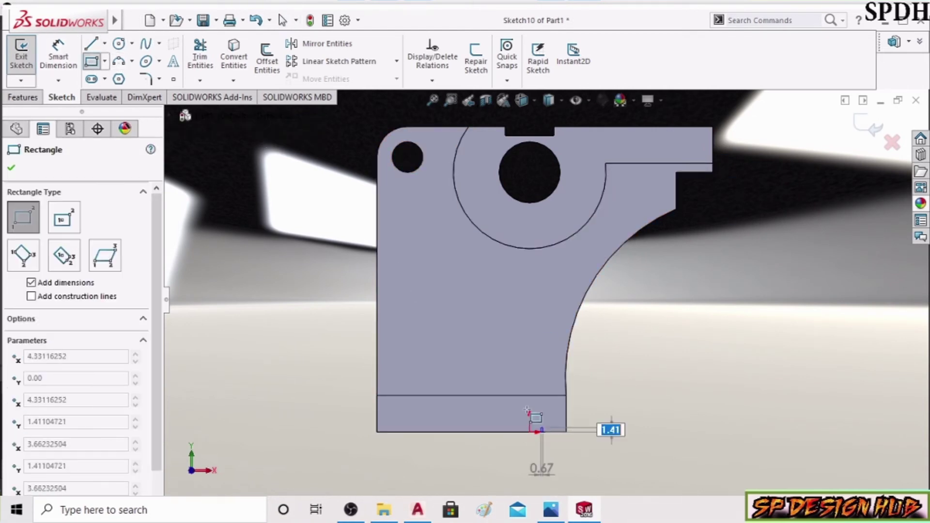
click(511, 389)
right_click(639, 301)
click(651, 310)
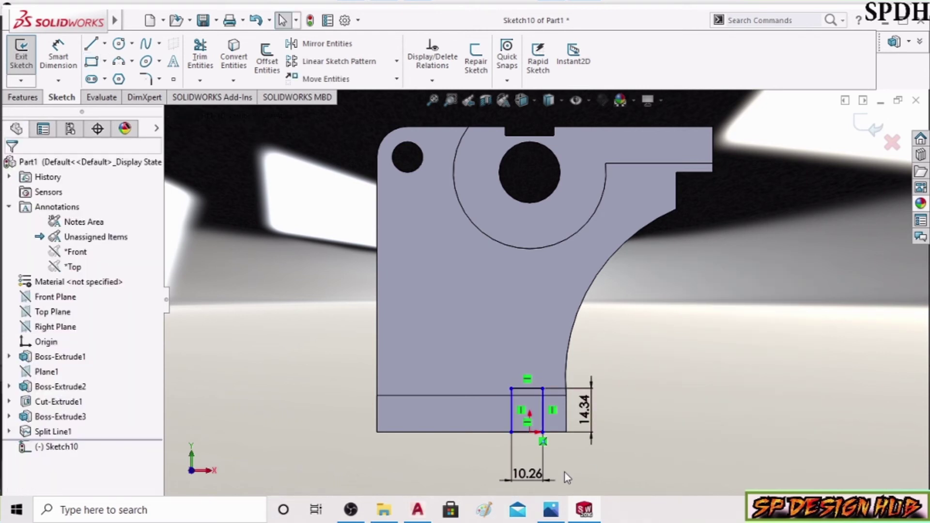
click(533, 475)
double_click(528, 474)
text(8)
key(Return)
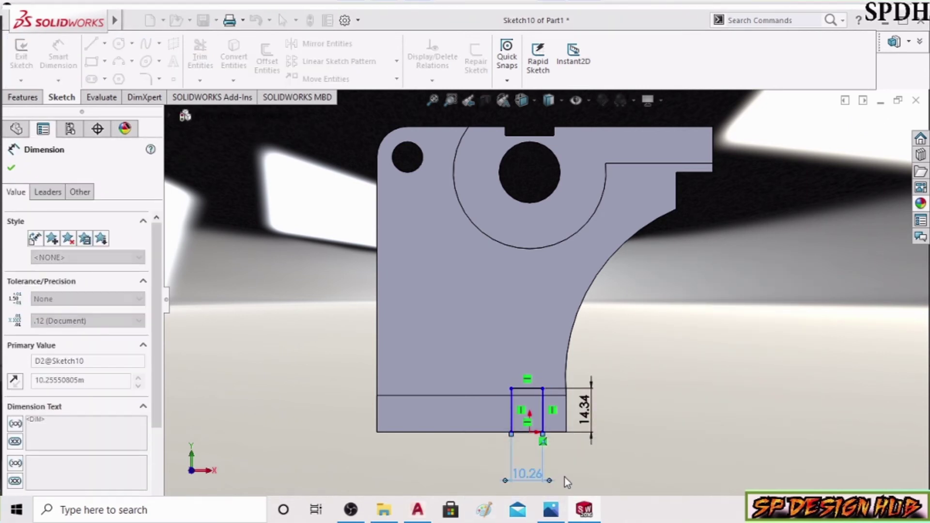
Dimension the rectangle's 14.34 height and 8 offset from the plate edge, then exit the sketch
right_click(338, 213)
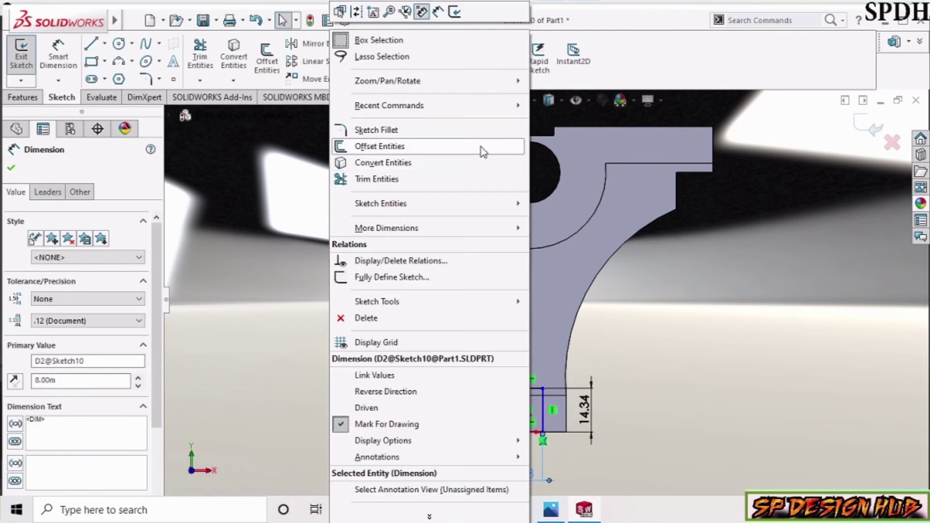
click(286, 186)
right_click(298, 177)
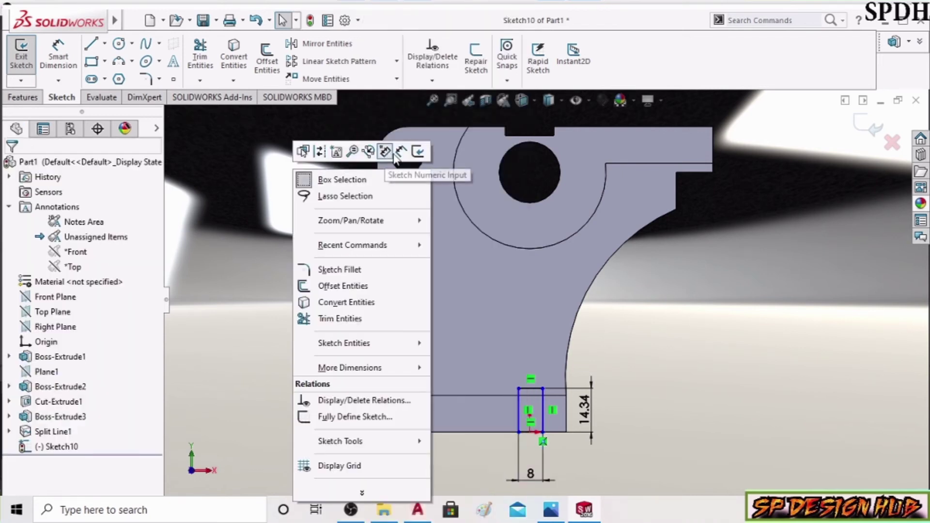
click(407, 150)
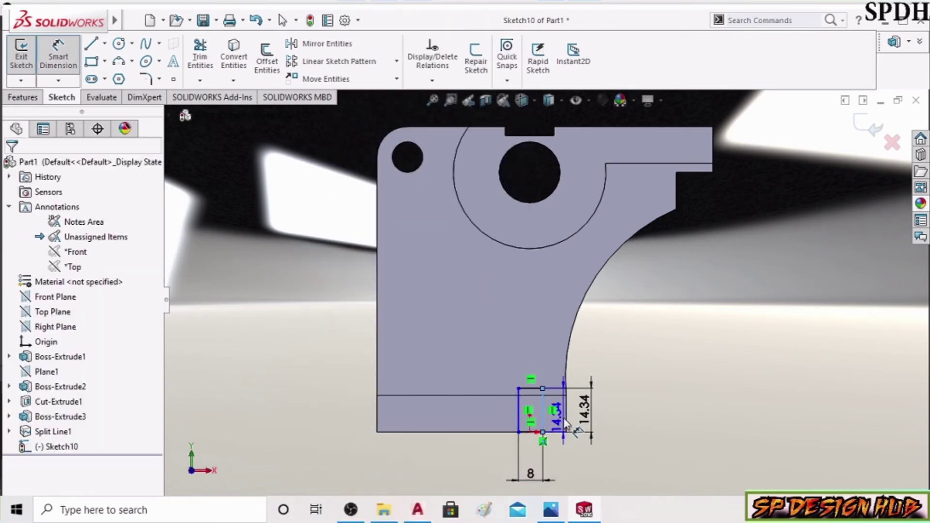
click(567, 451)
click(563, 253)
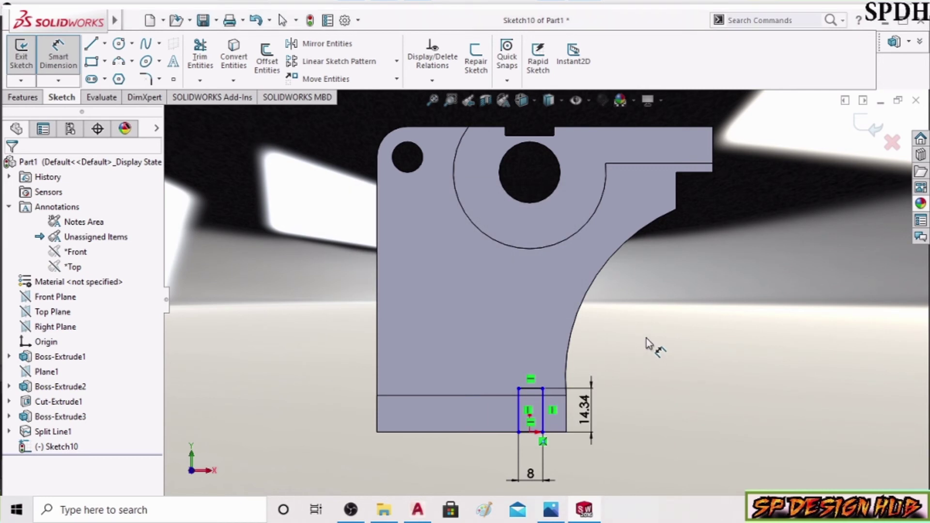
click(543, 432)
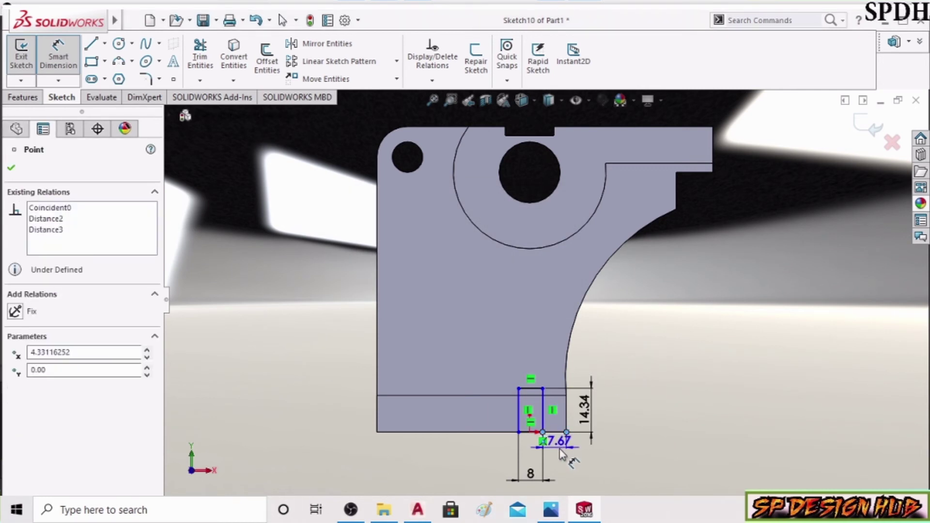
click(561, 460)
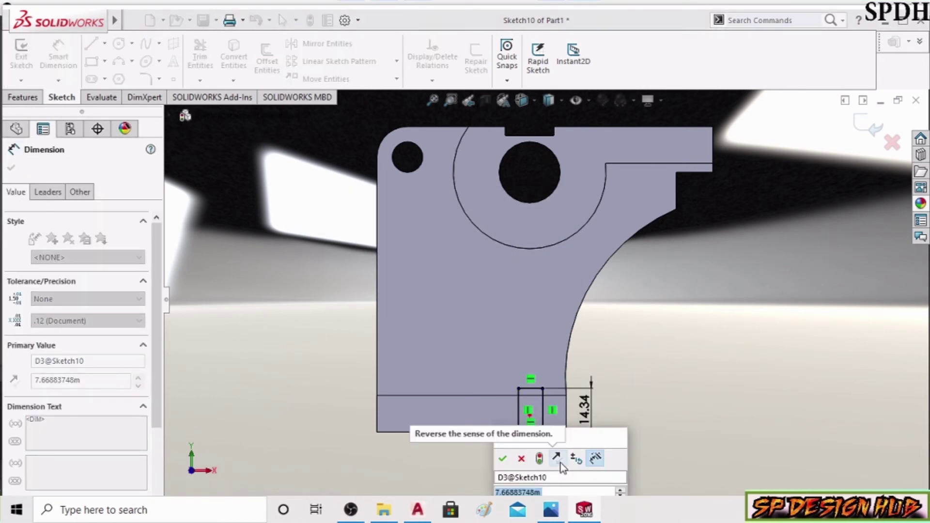
text(8)
key(Return)
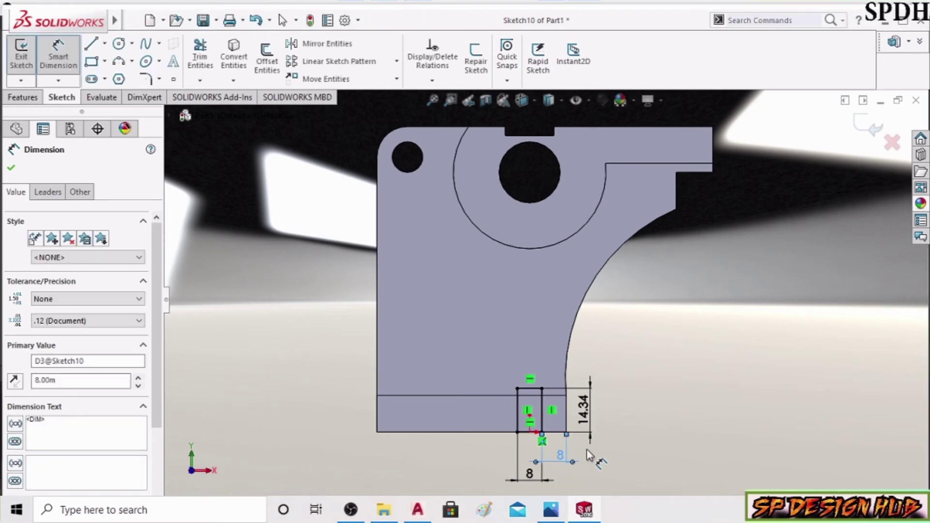
scroll(591, 457, down, 2)
click(12, 170)
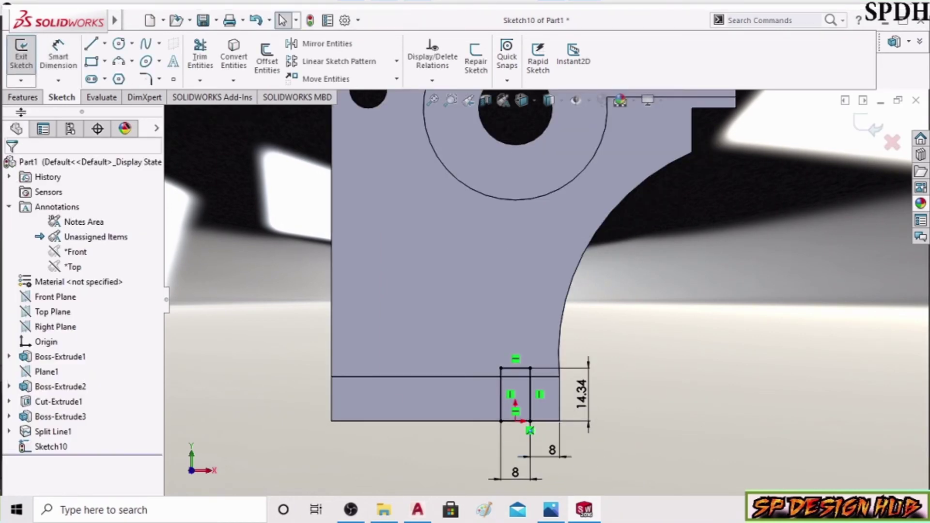
click(23, 97)
middle_drag(695, 328, 682, 383)
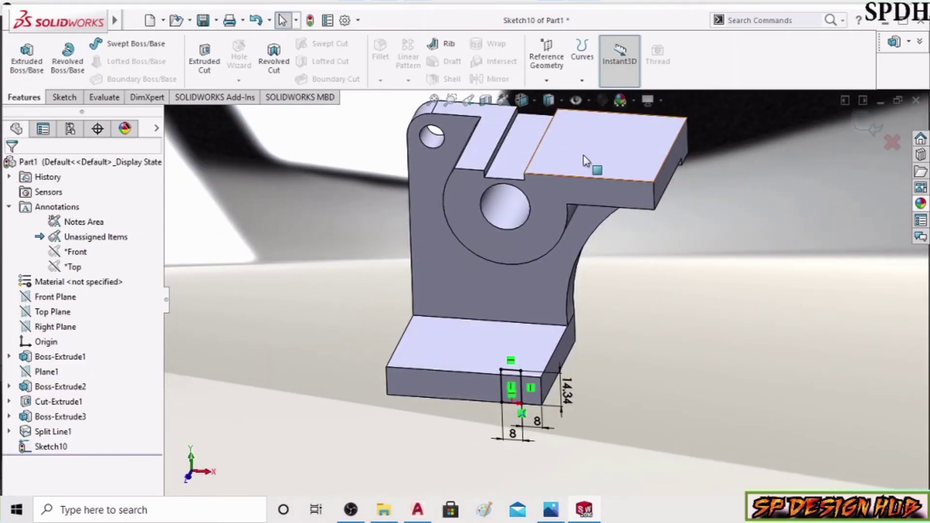
Project the Sketch10 rectangle onto the base plate's top face as Split Line2
click(582, 58)
click(605, 95)
click(485, 342)
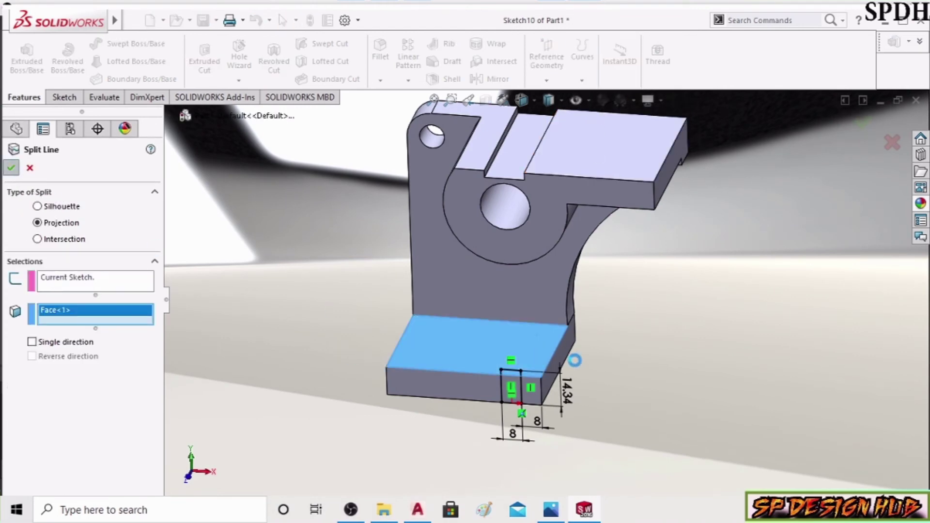
key(Return)
mouse_move(687, 394)
middle_down()
mouse_move(646, 349)
mouse_move(650, 418)
middle_up()
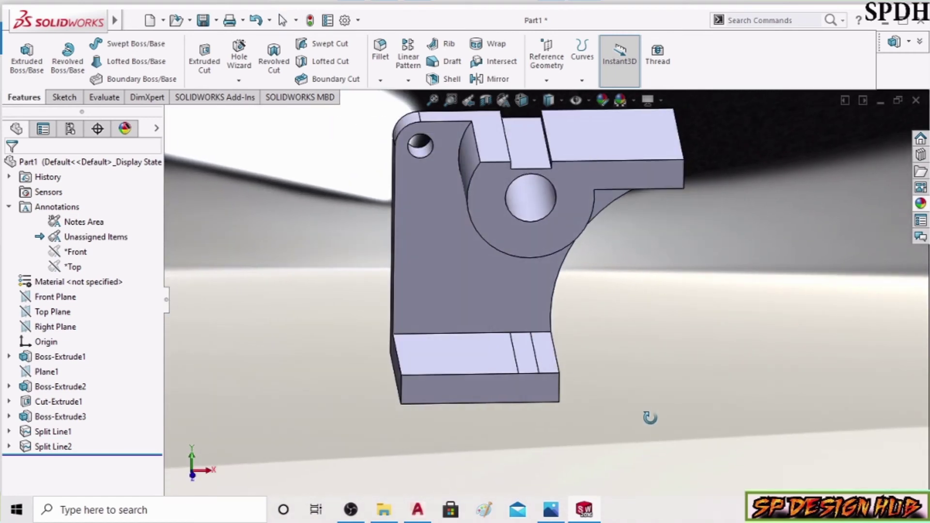
Loft an 8 mm rib from the narrow face under the boss to the base strip, aligning connectors
click(135, 71)
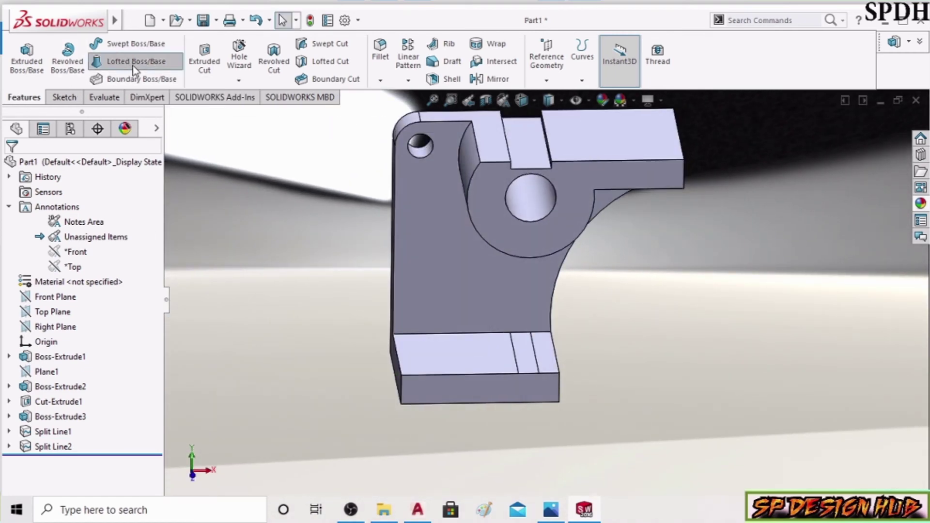
middle_drag(666, 357, 588, 259)
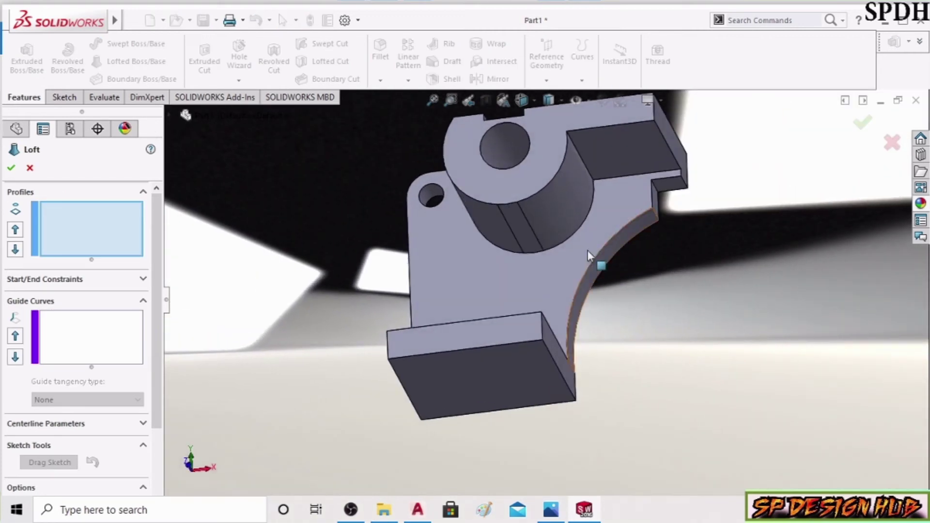
click(517, 228)
middle_drag(728, 291, 740, 403)
click(104, 327)
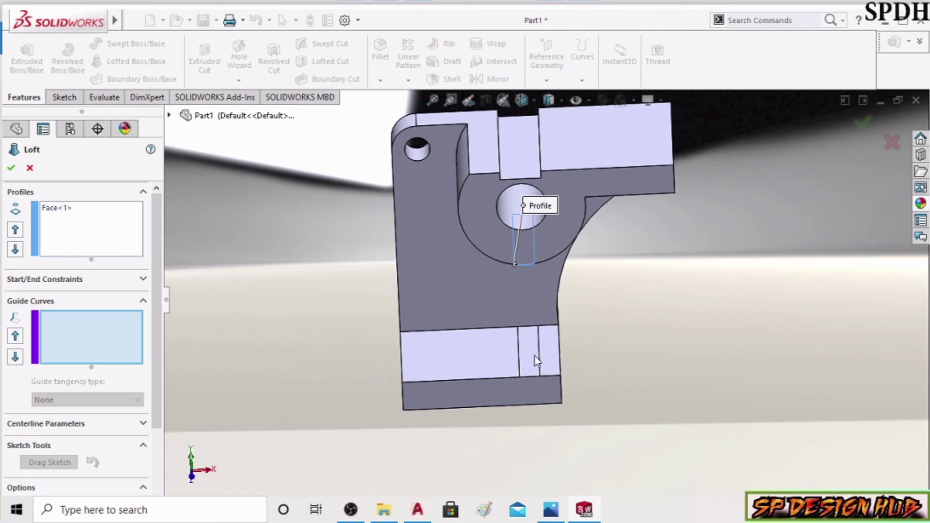
click(90, 234)
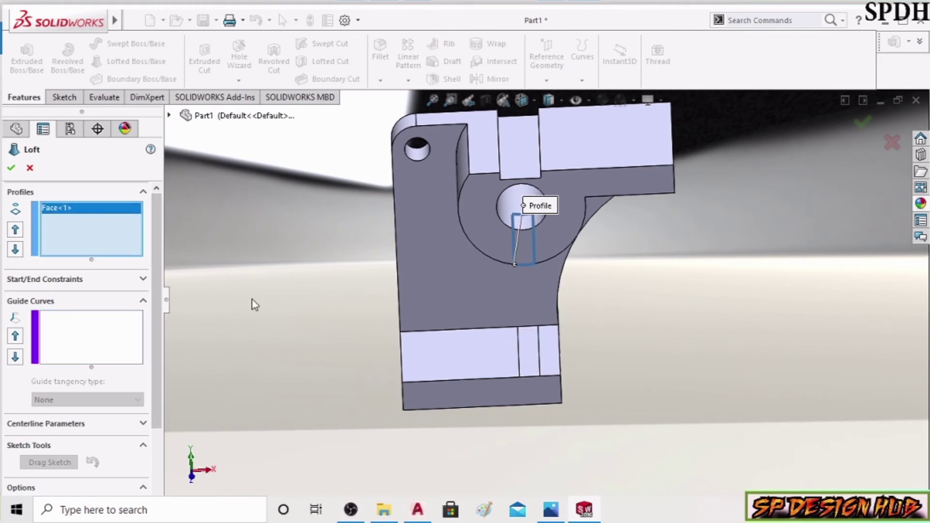
click(532, 361)
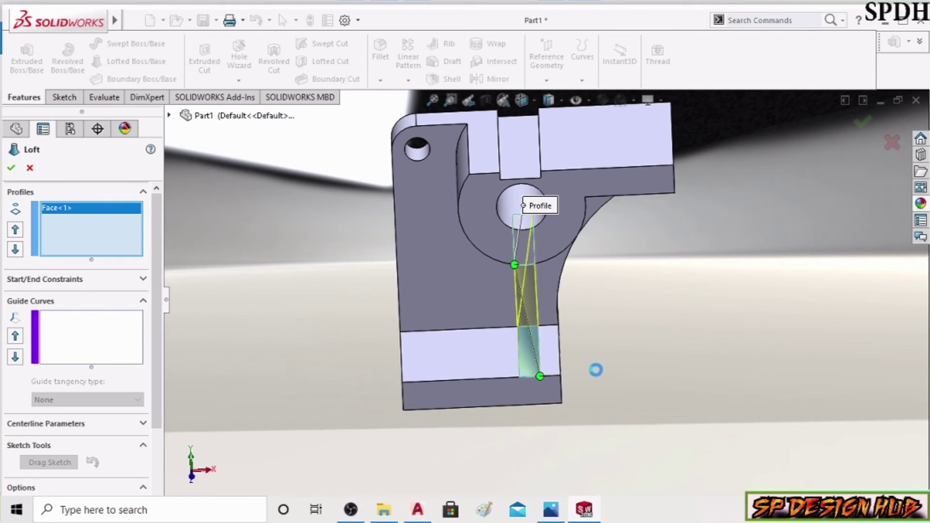
mouse_move(648, 374)
middle_down()
mouse_move(637, 295)
mouse_move(646, 325)
middle_up()
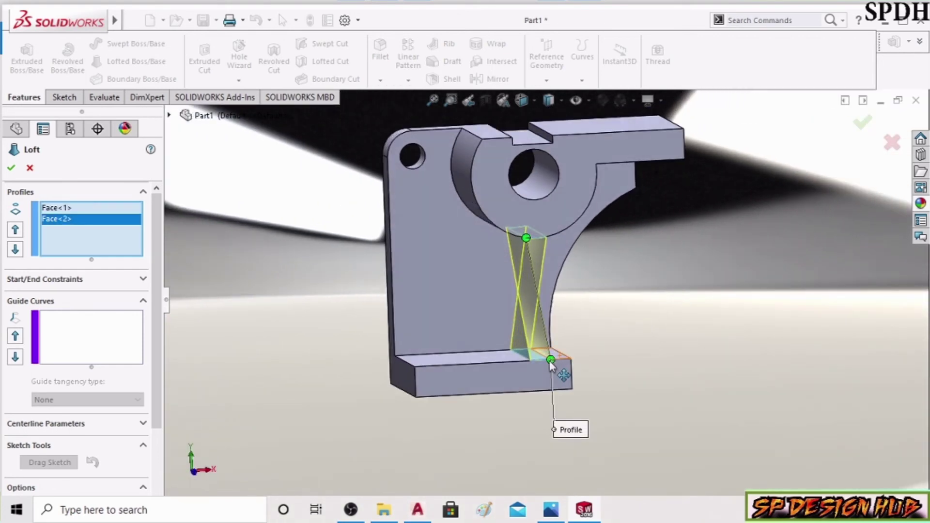
drag(551, 361, 514, 357)
mouse_move(617, 339)
middle_down()
mouse_move(643, 318)
mouse_move(633, 301)
mouse_move(650, 318)
mouse_move(625, 315)
mouse_move(625, 351)
mouse_move(654, 324)
mouse_move(614, 325)
middle_up()
click(12, 170)
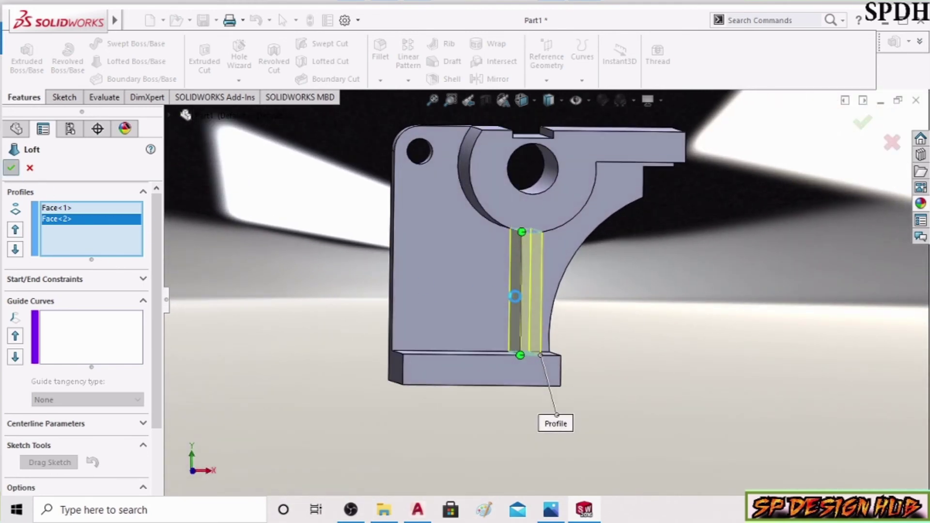
mouse_move(671, 332)
middle_down()
mouse_move(759, 261)
mouse_move(708, 403)
mouse_move(708, 388)
mouse_move(662, 359)
mouse_move(699, 376)
middle_up()
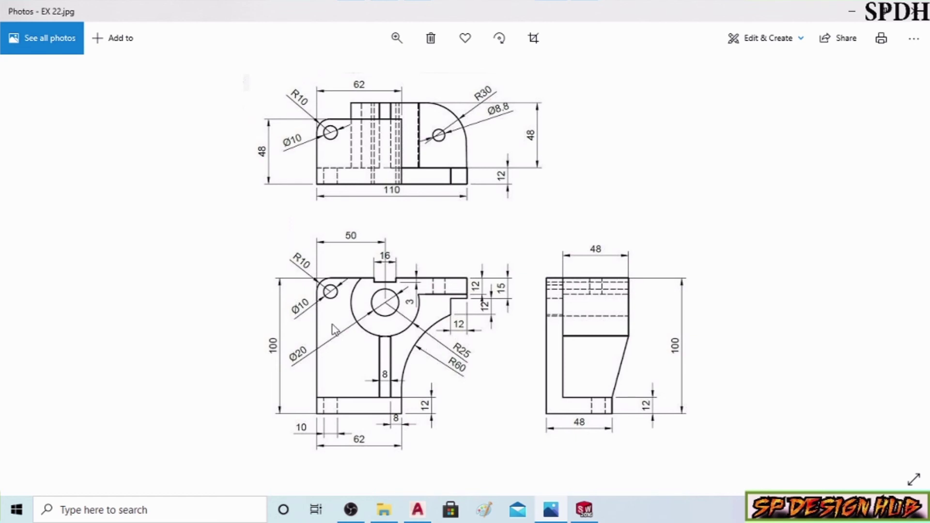
click(584, 508)
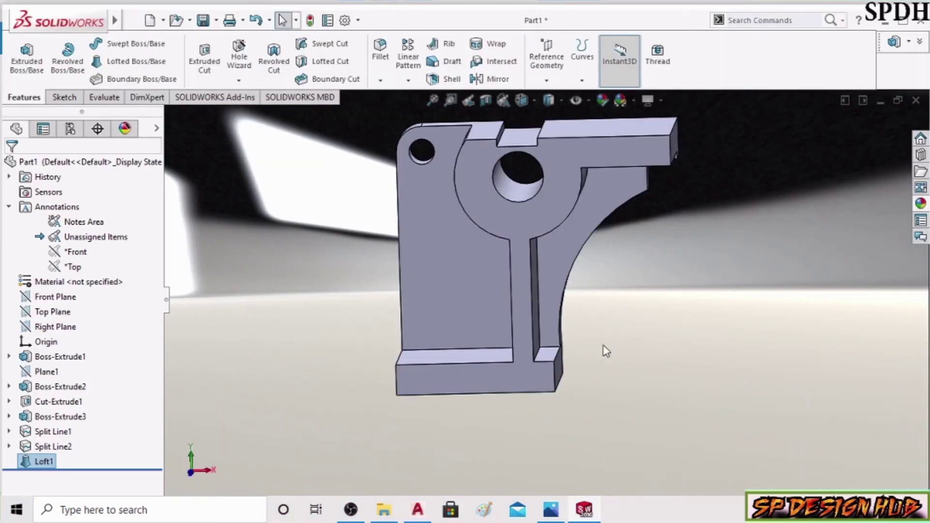
mouse_move(606, 353)
middle_down()
mouse_move(660, 288)
mouse_move(673, 287)
mouse_move(633, 218)
mouse_move(654, 257)
mouse_move(637, 304)
mouse_move(657, 338)
mouse_move(675, 301)
mouse_move(600, 470)
middle_up()
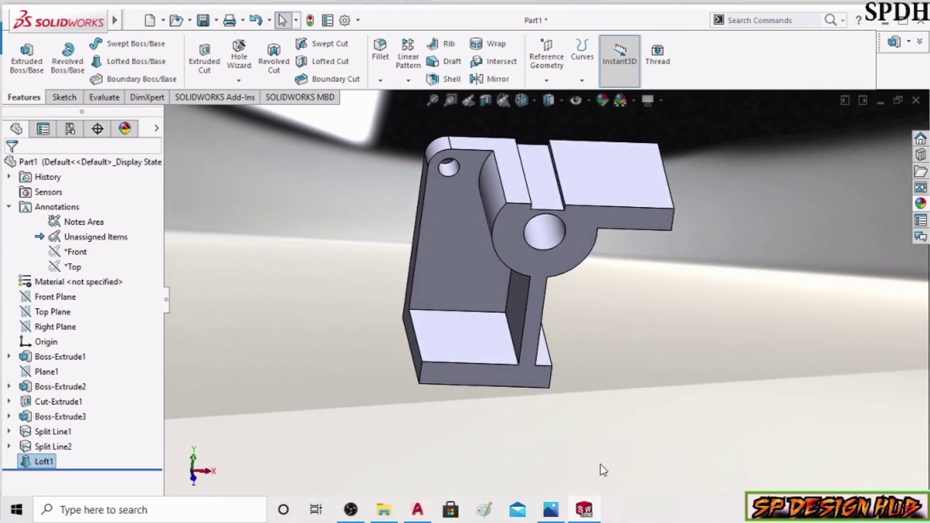
click(585, 509)
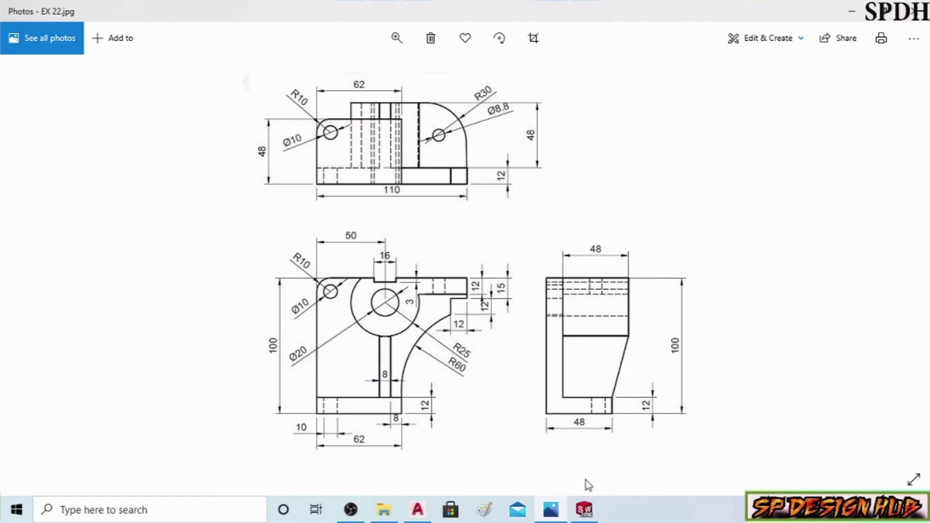
click(584, 509)
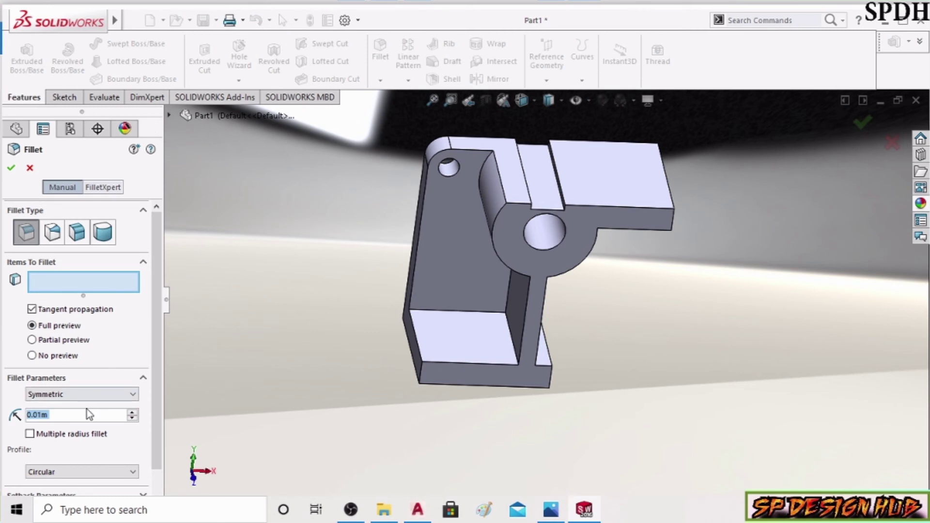
Round the top arm's outer corner edge with a 30 mm fillet
text(30)
key(Return)
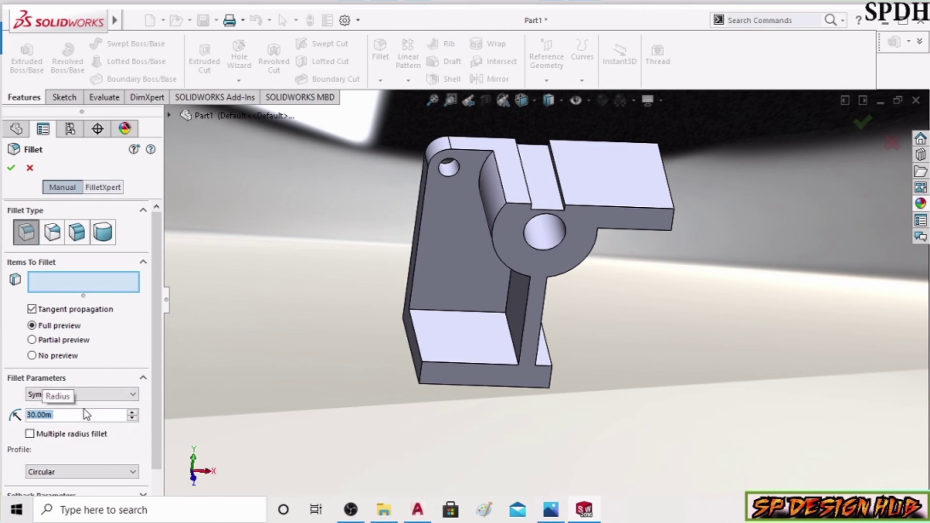
click(673, 221)
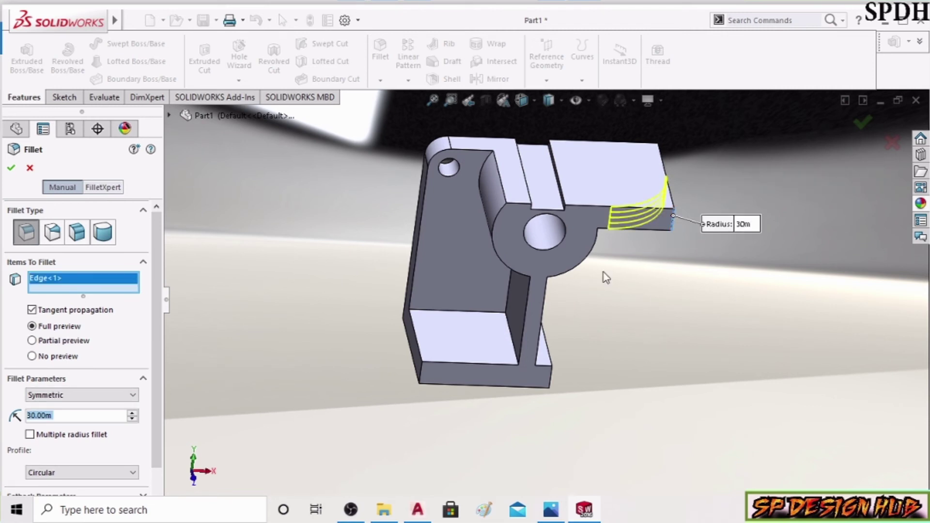
click(9, 168)
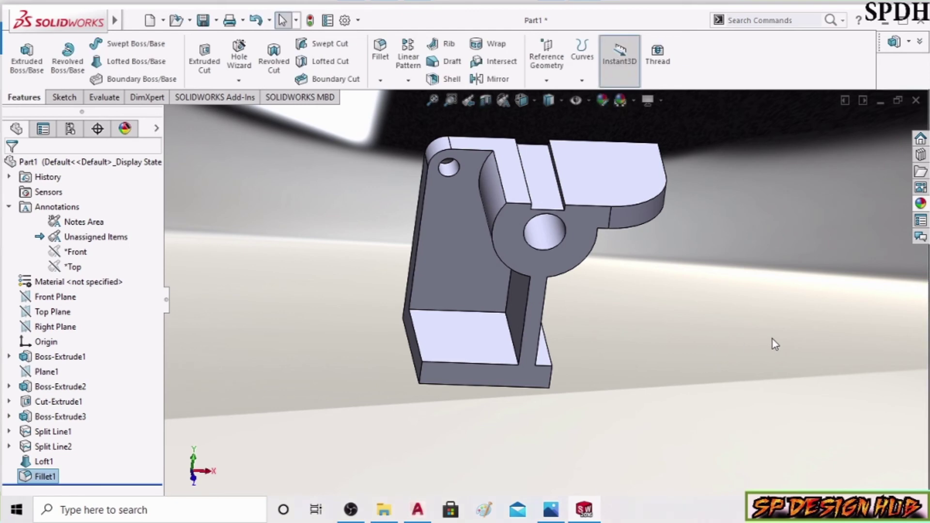
mouse_move(772, 339)
middle_down()
mouse_move(725, 368)
mouse_move(688, 349)
middle_up()
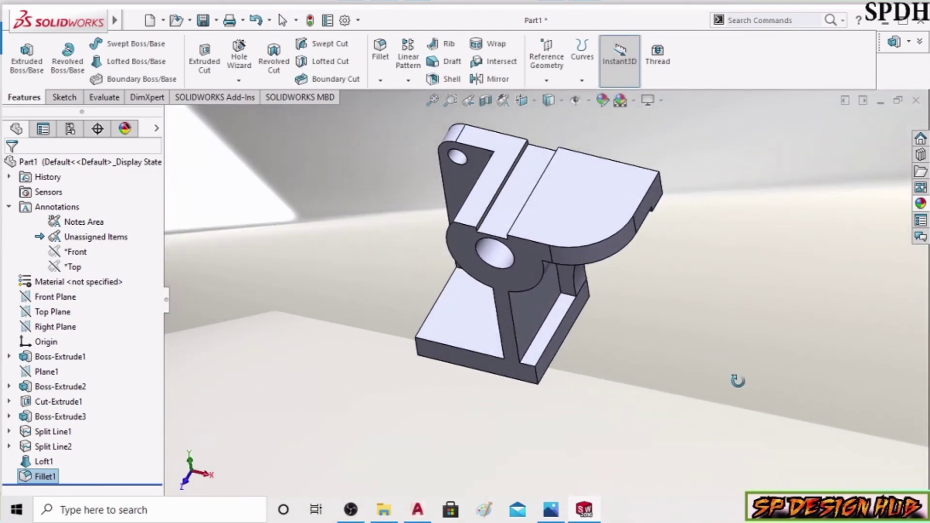
Start a new sketch on the top plate's face, viewed normal to it
click(586, 216)
click(681, 173)
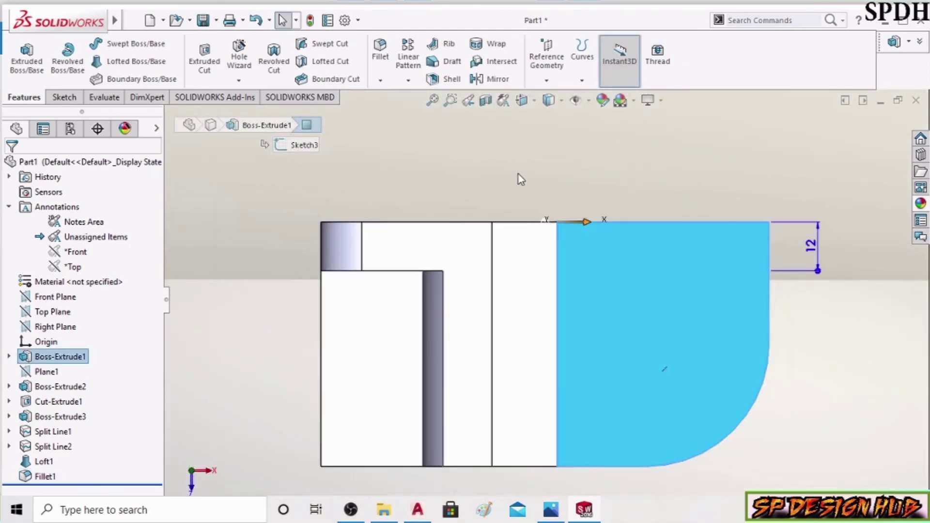
click(551, 508)
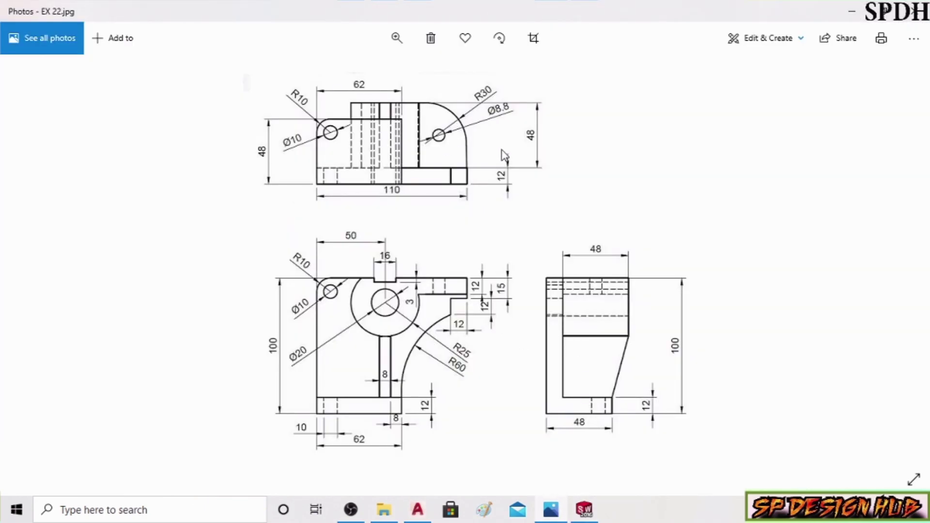
click(585, 509)
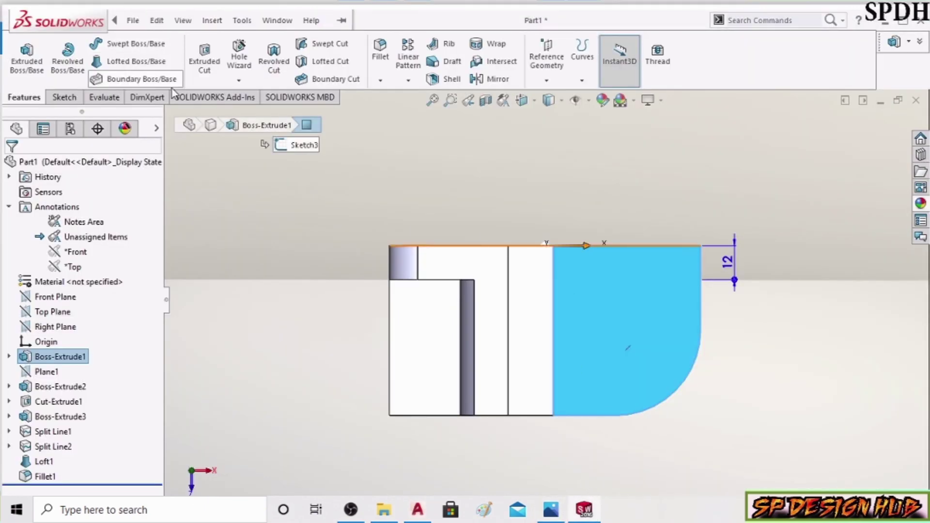
right_click(286, 148)
click(297, 125)
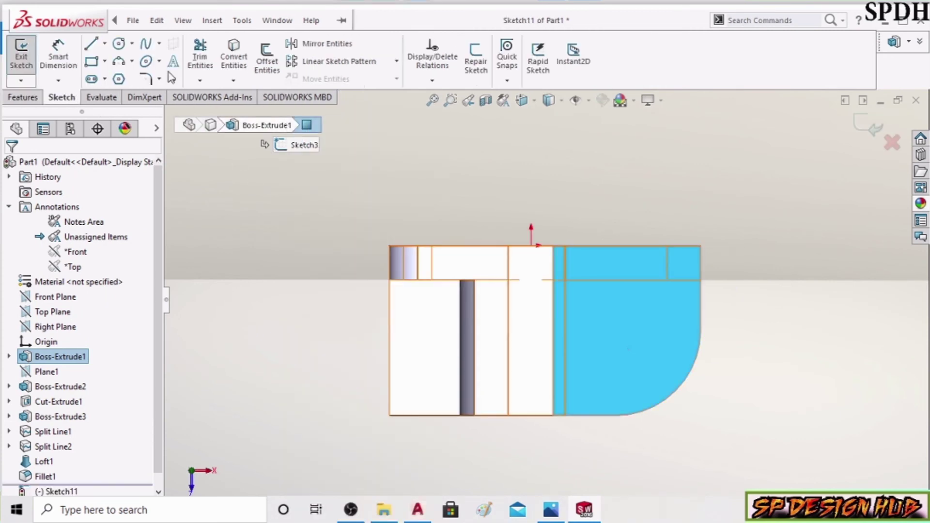
Draw a small hole circle near the top plate's rounded end
click(120, 44)
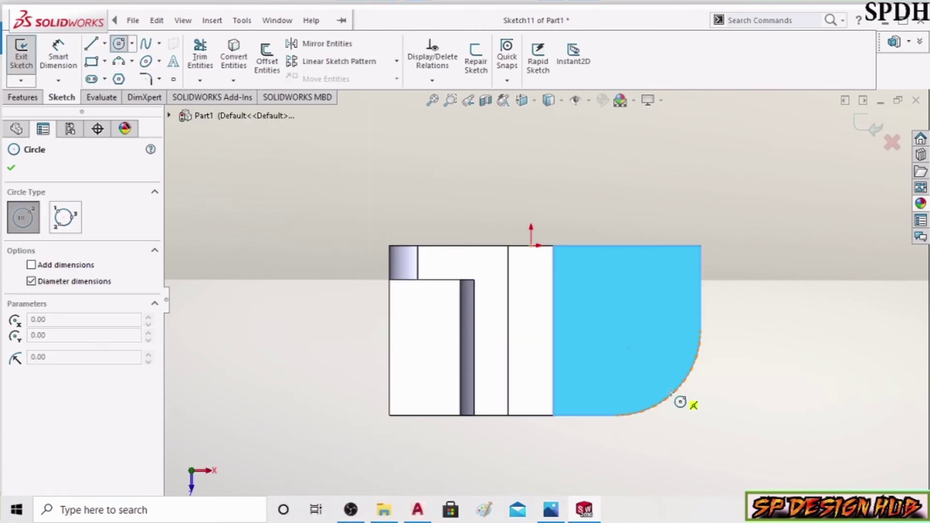
click(615, 330)
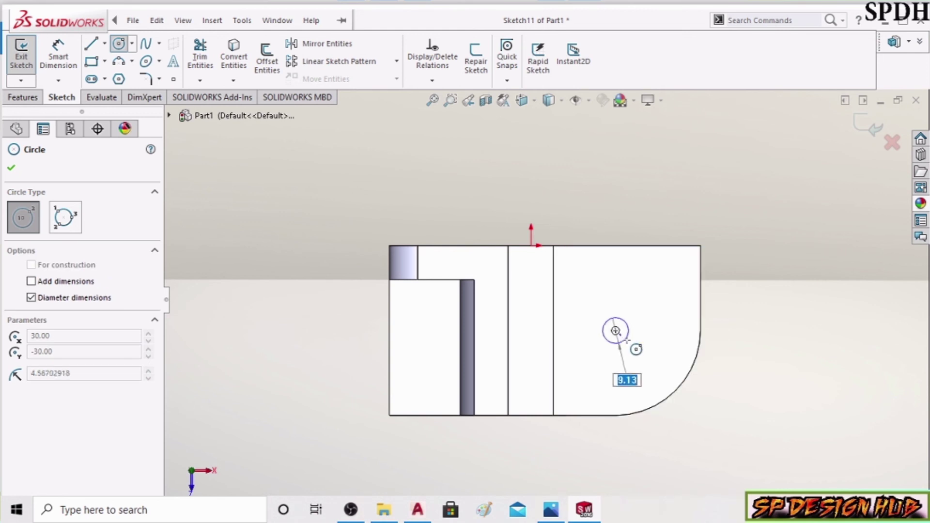
click(630, 342)
right_click(657, 291)
click(666, 299)
right_click(676, 304)
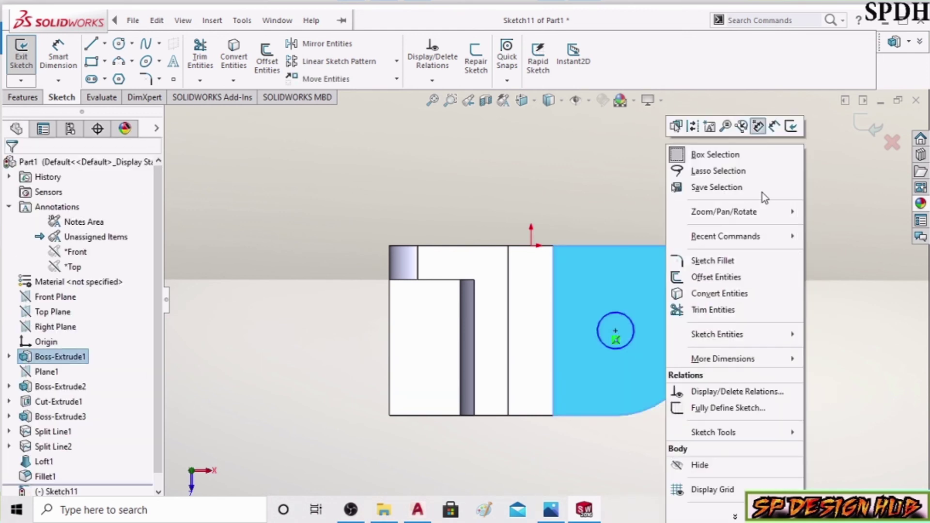
Dimension the circle to Ø8.8 and preview a 48 mm blind extruded cut
click(775, 126)
click(634, 334)
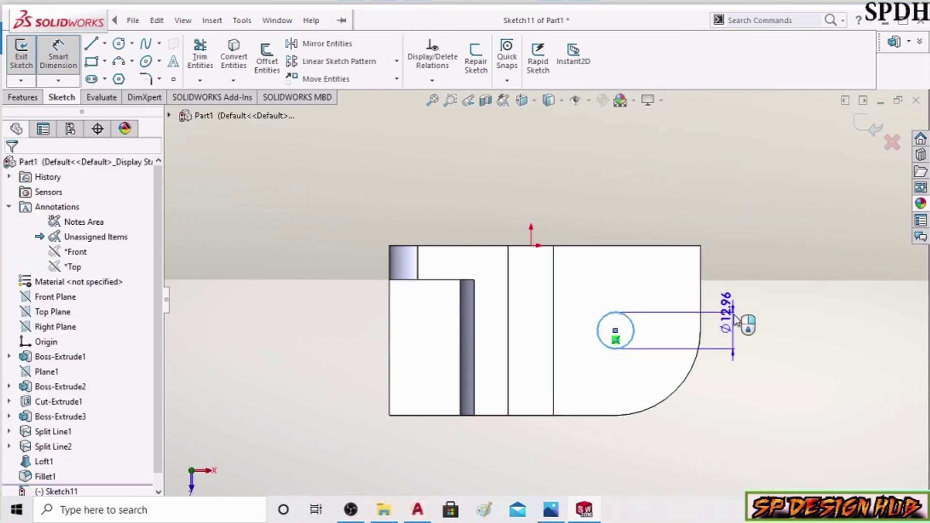
click(737, 322)
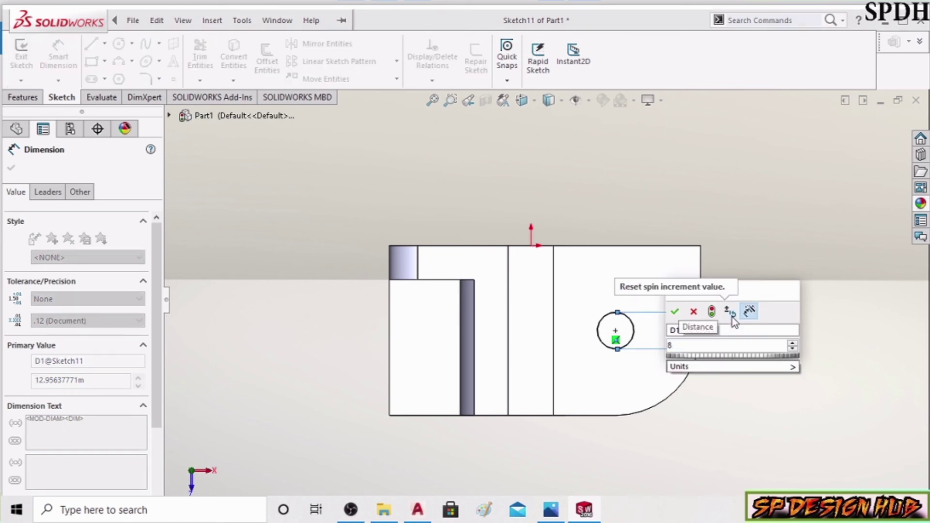
text(88)
key(BackSpace)
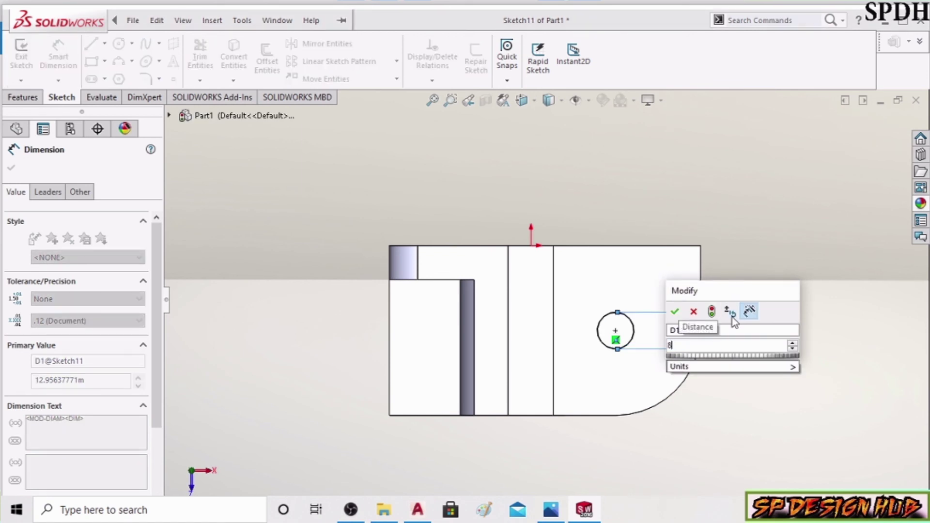
text(.9)
click(678, 313)
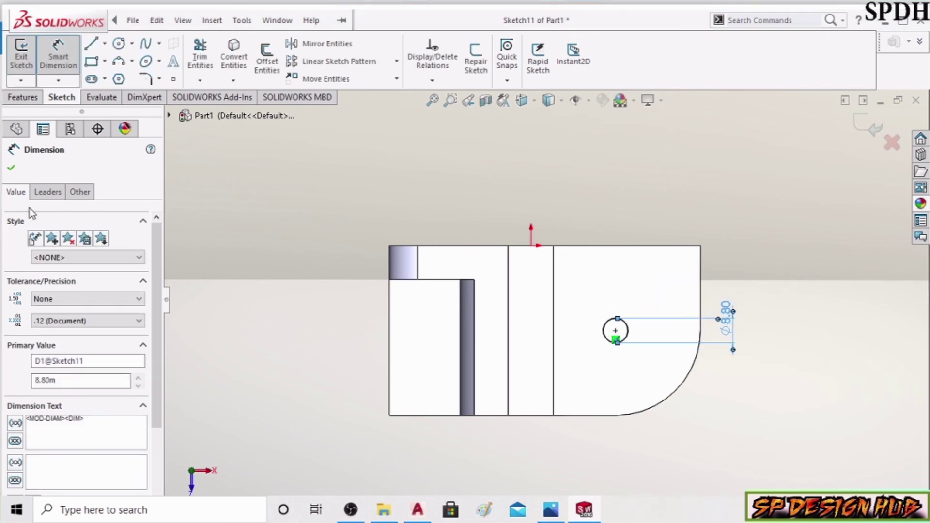
click(11, 168)
click(23, 98)
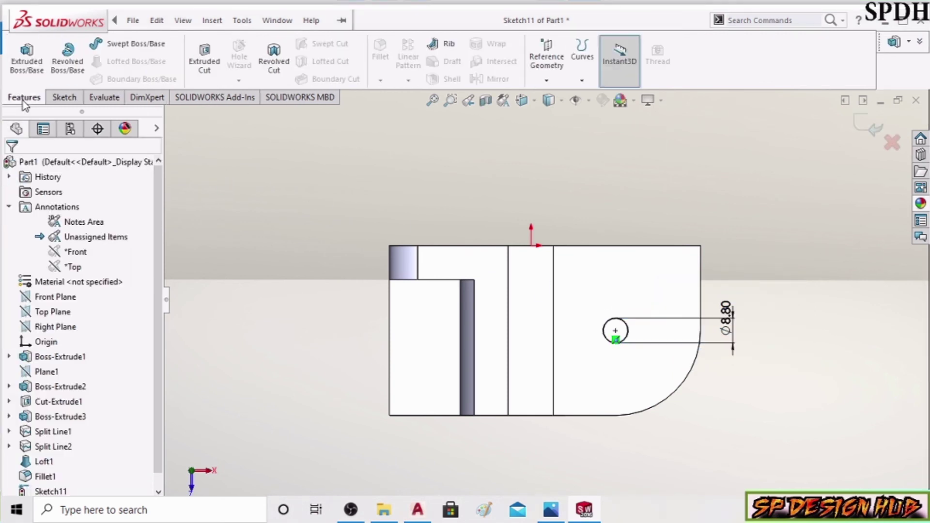
click(193, 82)
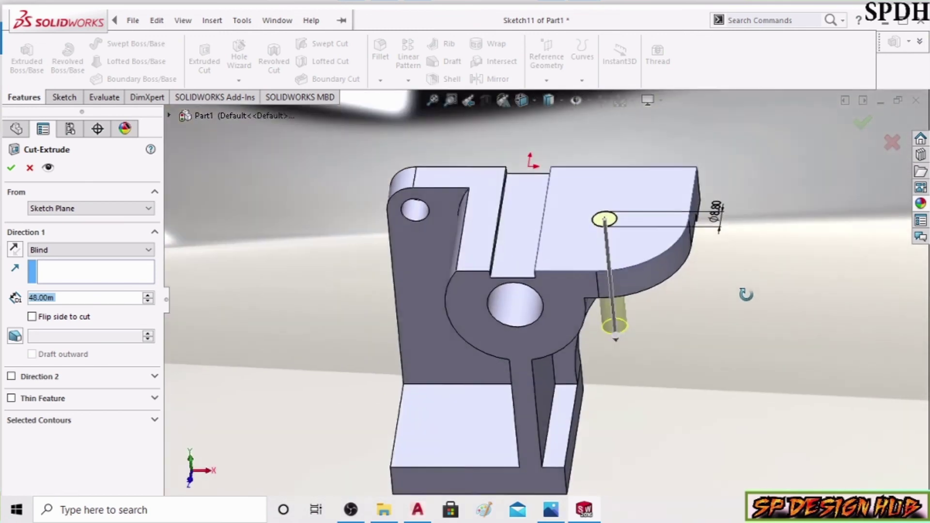
Finish the Ø8.8 cut through the top plate and check the reference drawing
click(13, 167)
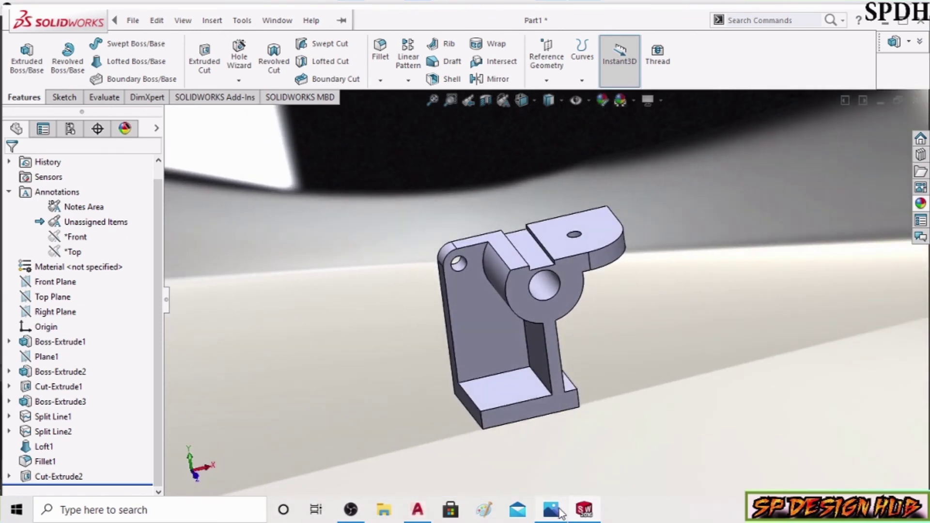
click(558, 510)
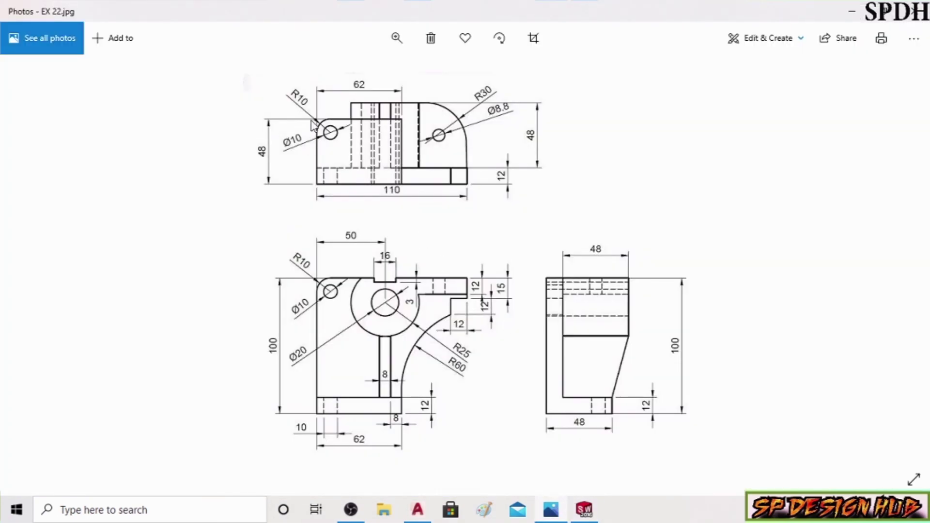
click(584, 504)
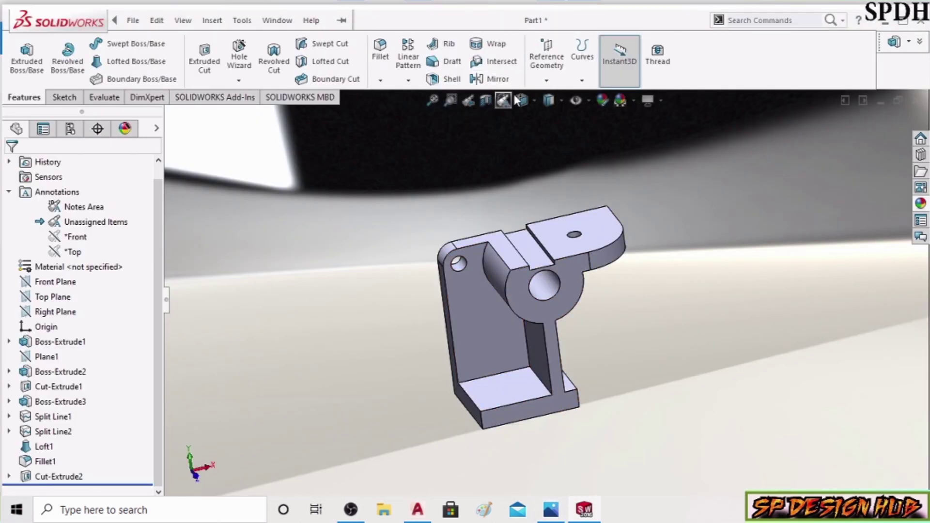
click(382, 56)
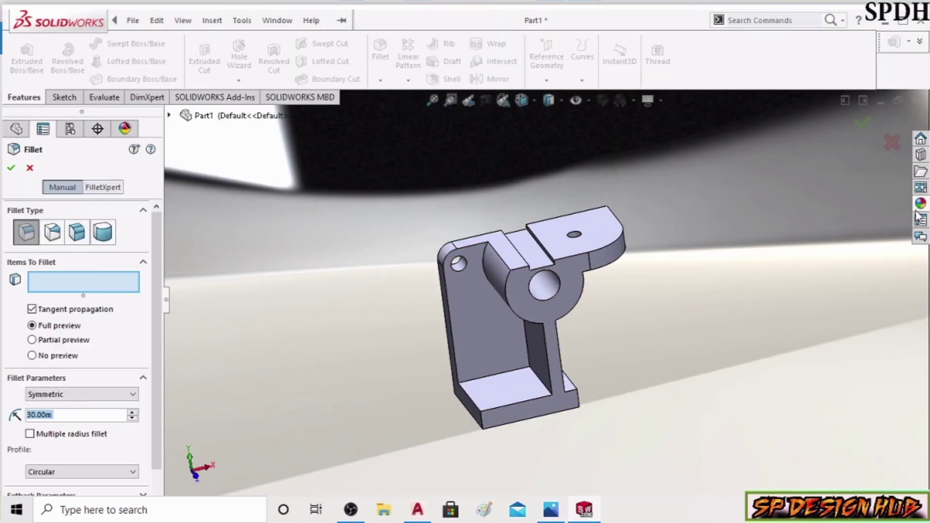
Round the base plate's front vertical corner edge with a 10 mm fillet
text(10)
key(Return)
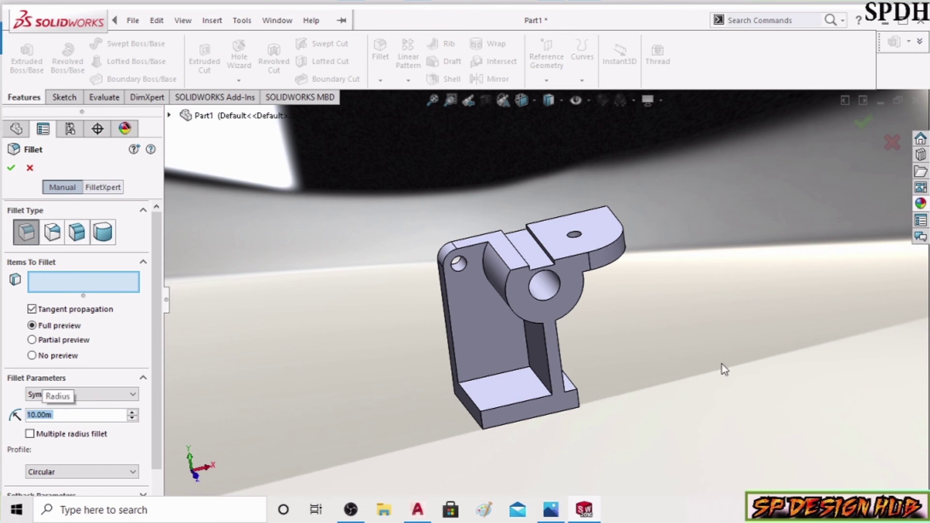
click(481, 425)
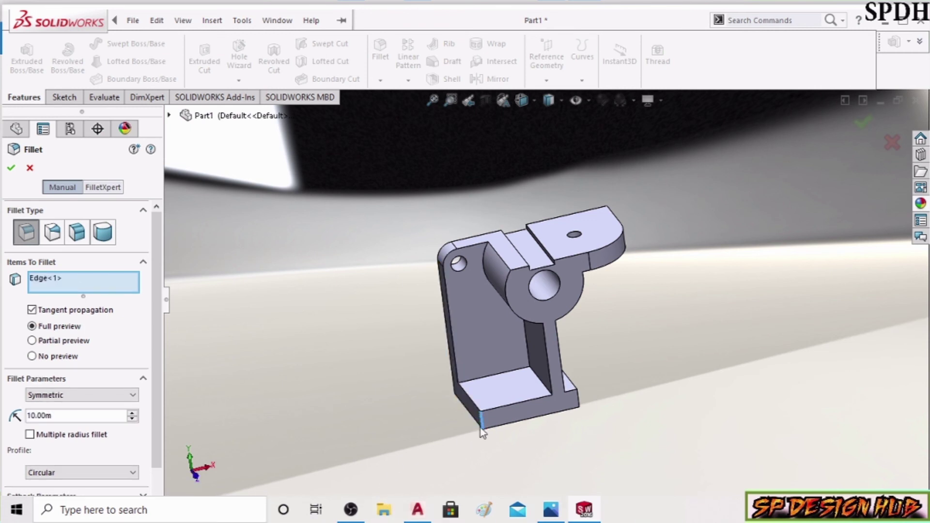
click(16, 170)
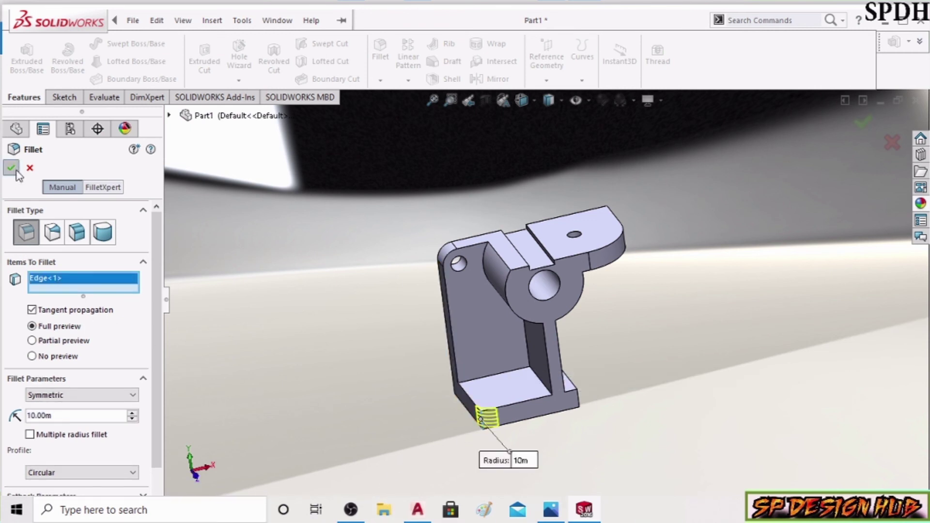
click(523, 392)
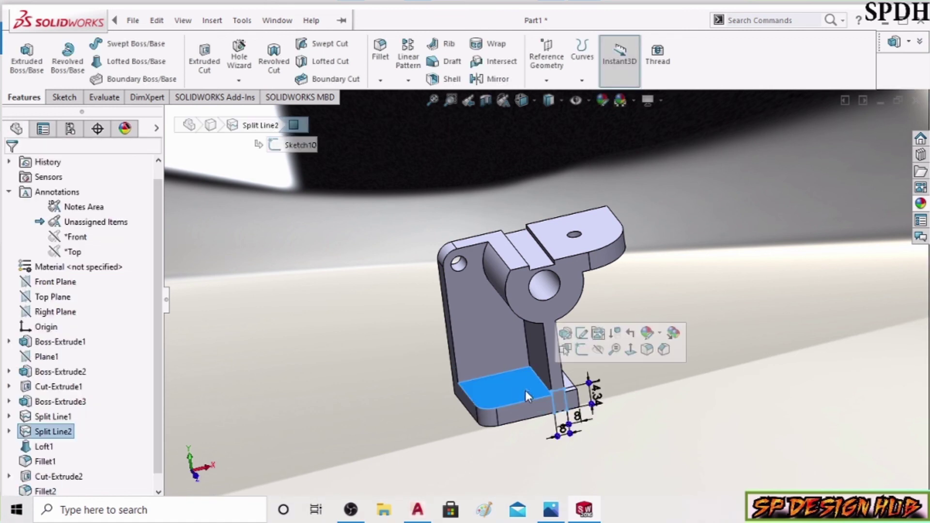
Start a new sketch on the base plate's top face, viewed normal to it
right_click(526, 391)
click(609, 145)
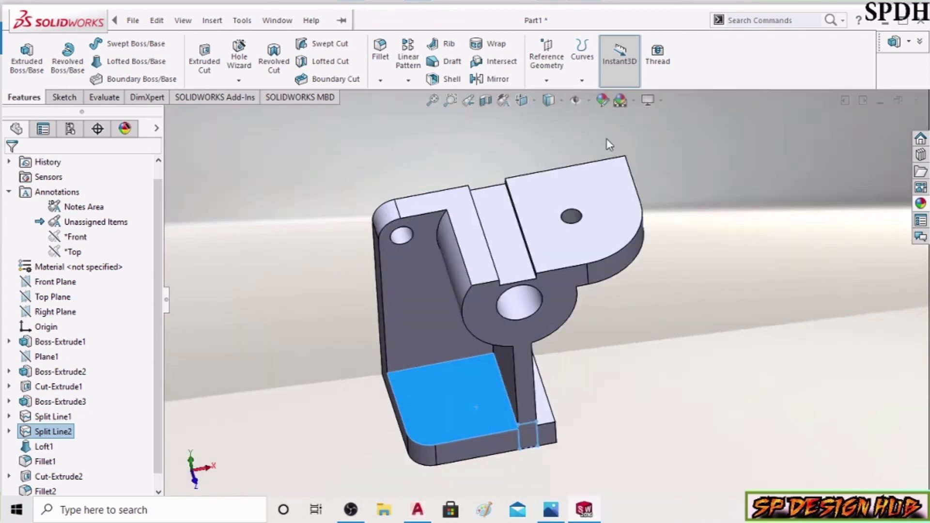
right_click(277, 290)
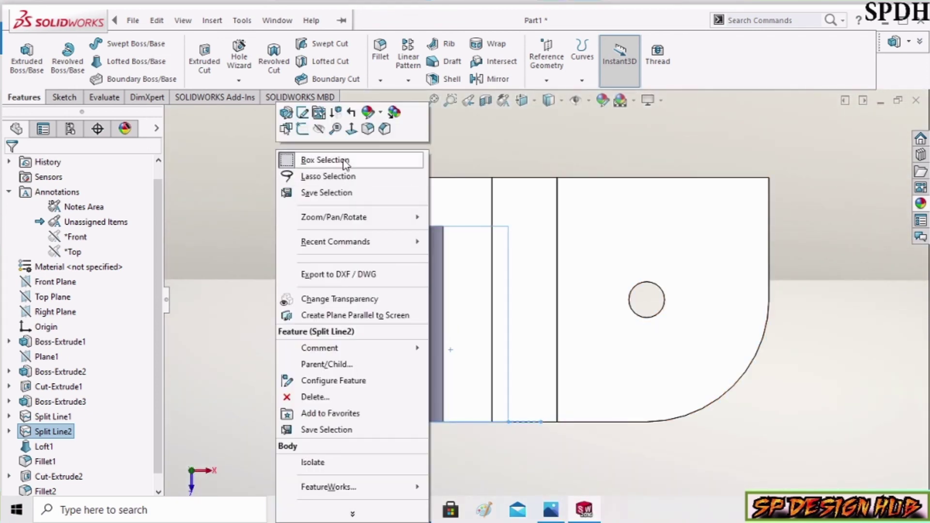
click(306, 135)
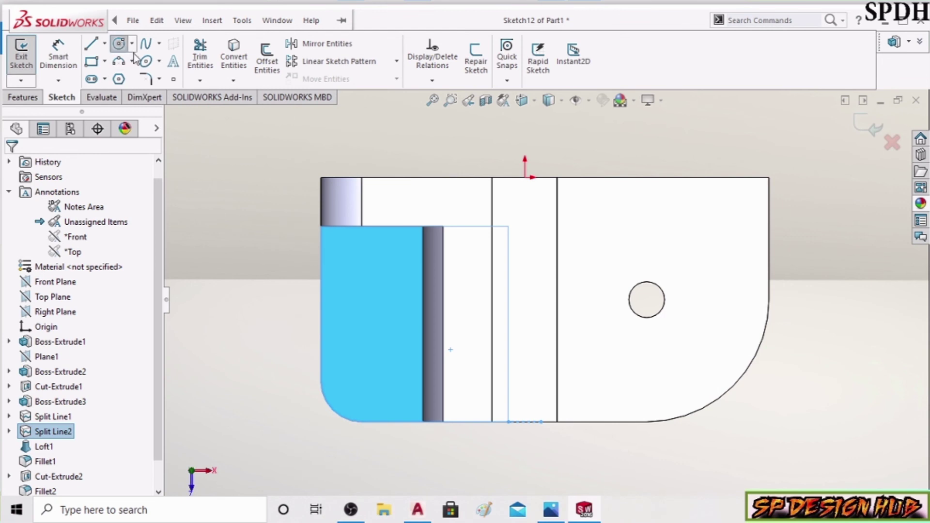
Draw a hole circle near the base plate's rounded corner
click(119, 44)
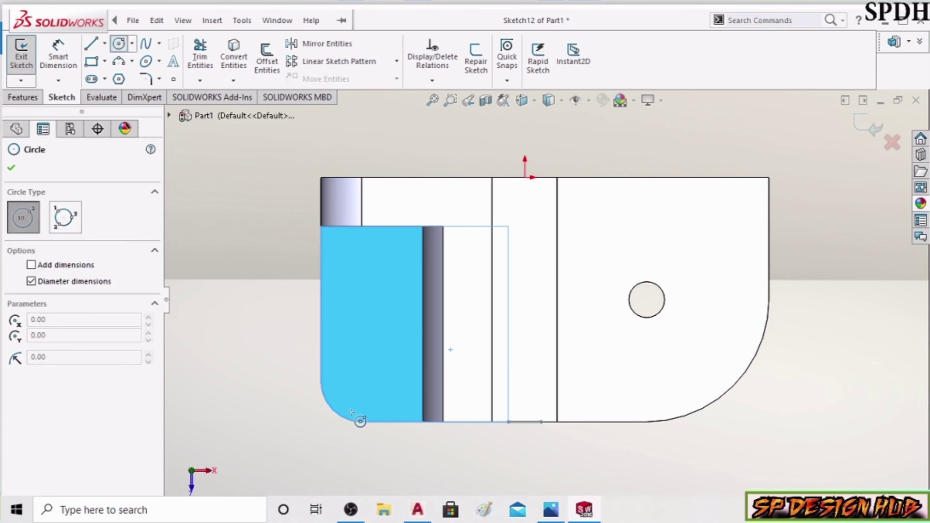
click(361, 381)
click(372, 392)
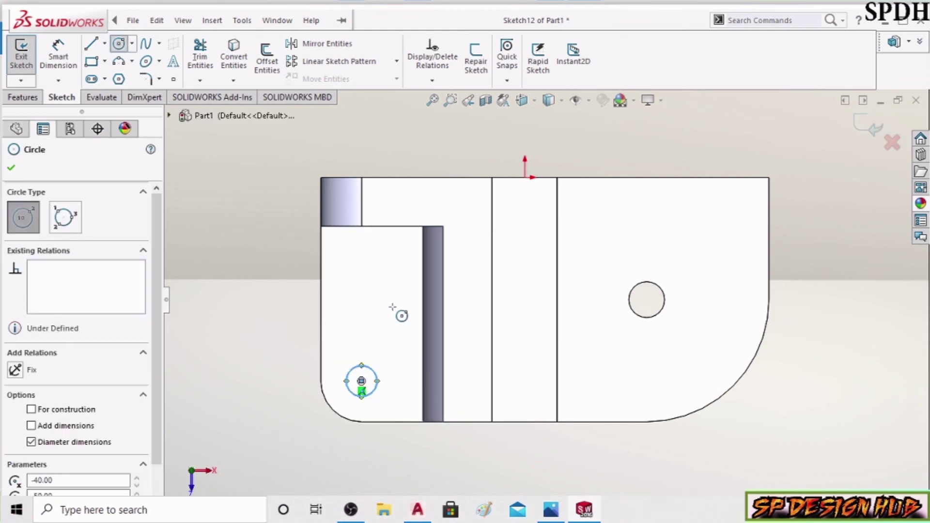
right_click(405, 315)
click(404, 315)
right_click(401, 290)
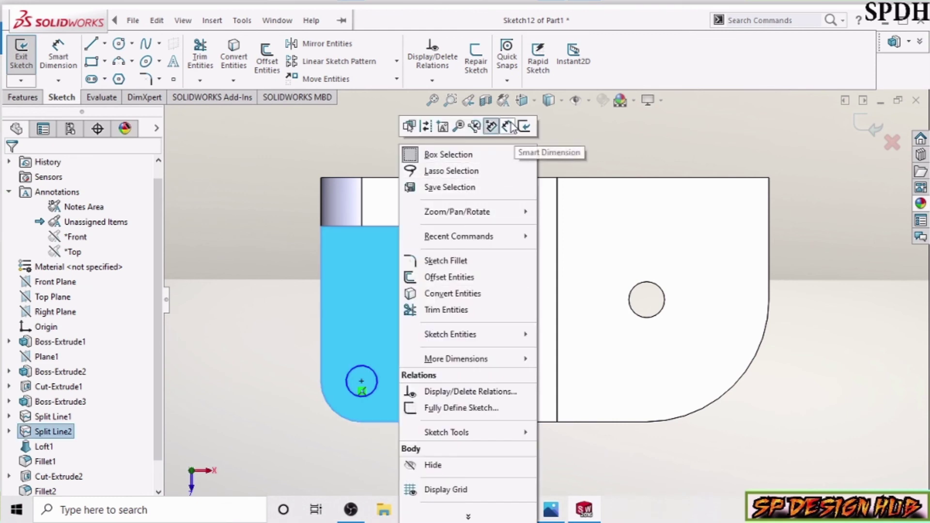
key(Escape)
Dimension the circle to Ø10 and cut it through the base plate
click(379, 382)
click(418, 353)
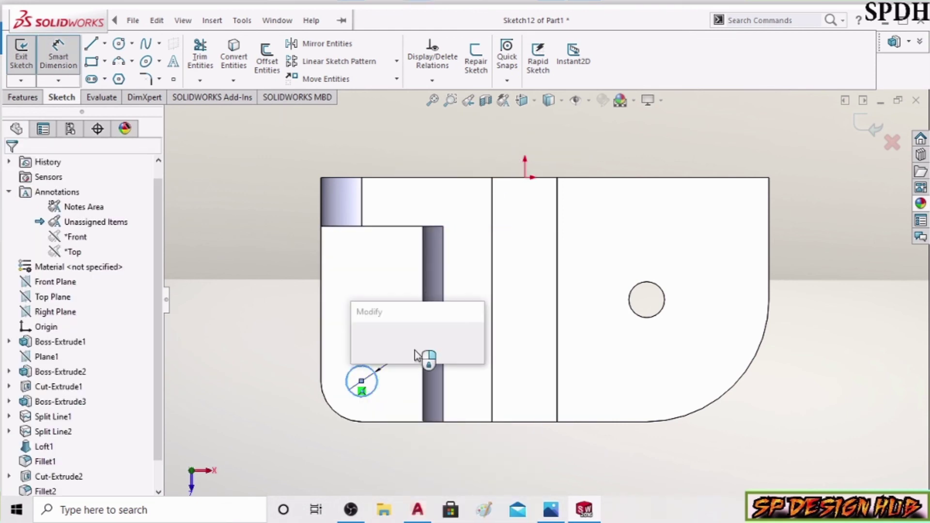
text(10)
key(Return)
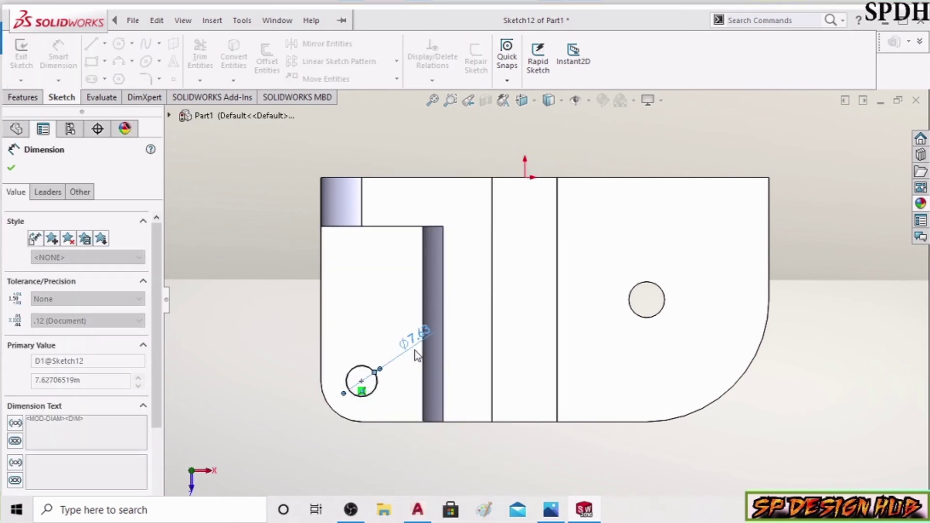
click(12, 164)
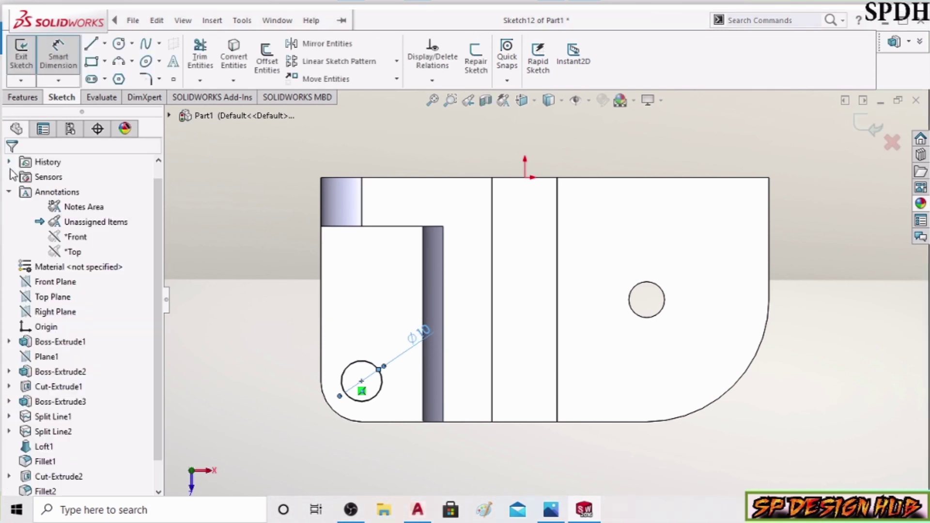
click(20, 99)
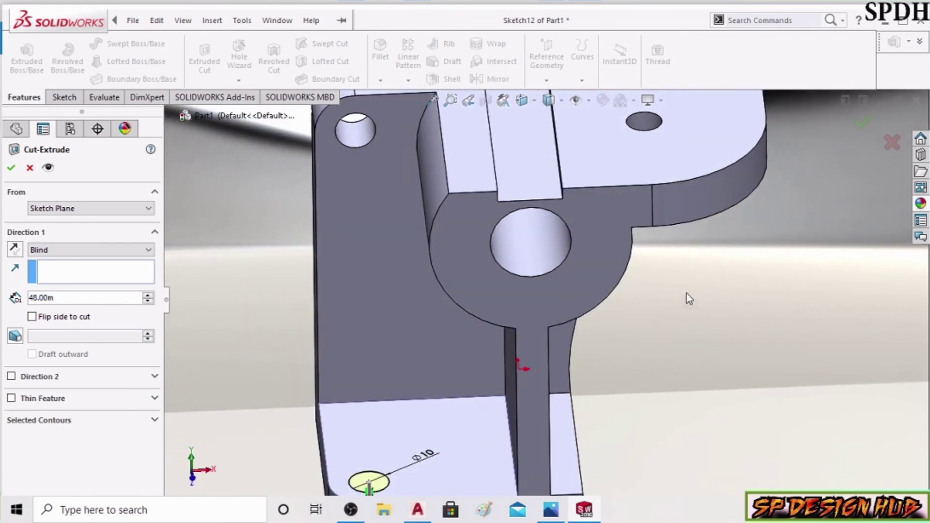
click(11, 169)
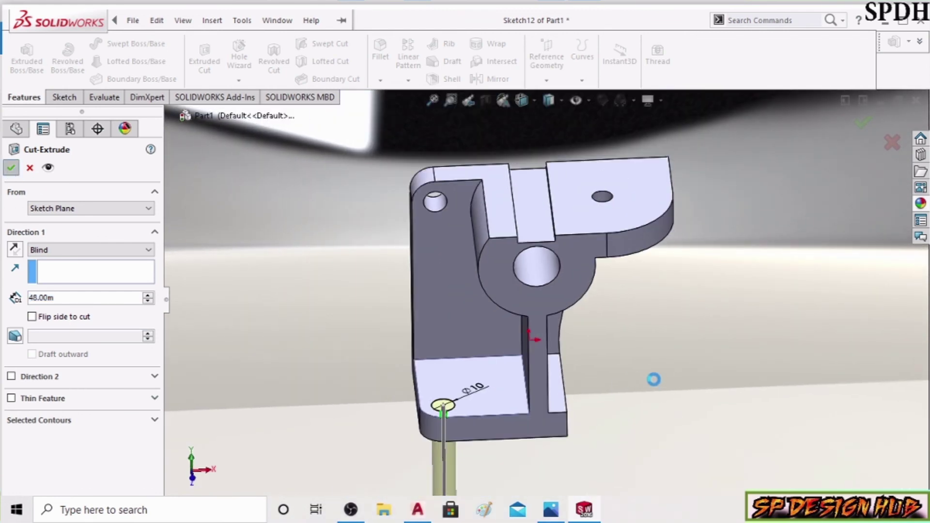